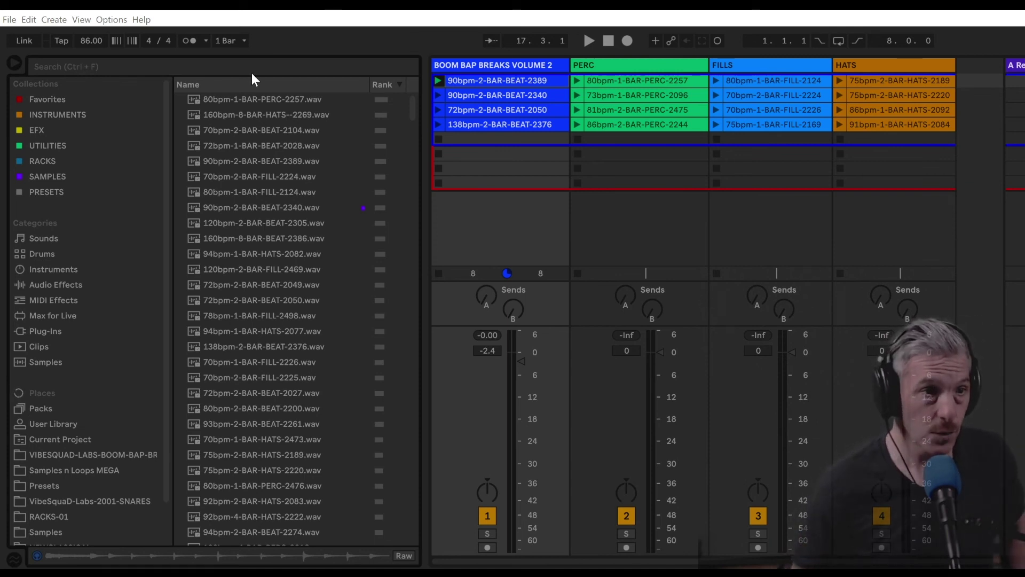
Browse the add-folder dialog to the Samples n Loops MEGA folder on D:, then cancel without adding.
scroll(60, 337, "down", 2)
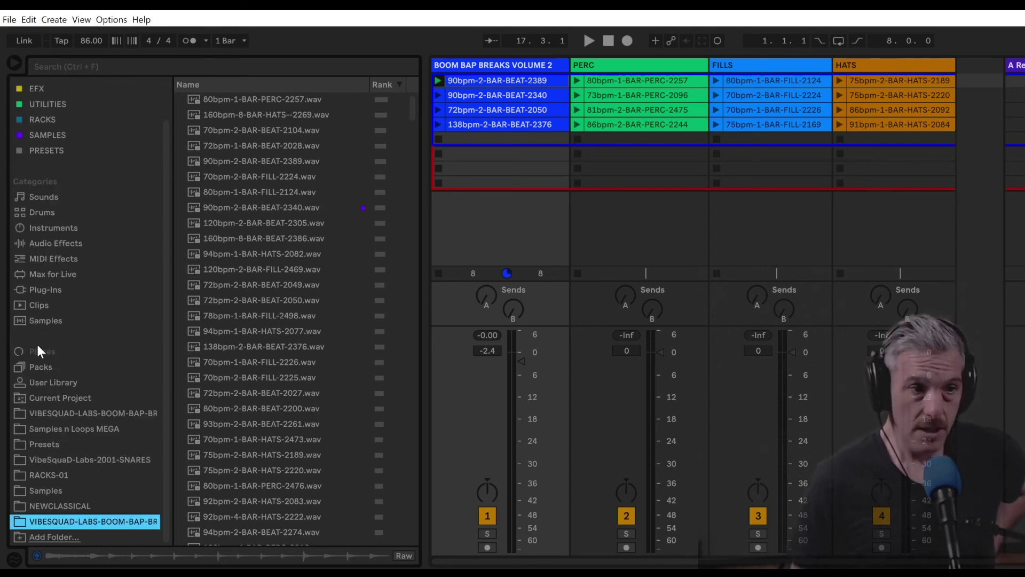
left_click(42, 539)
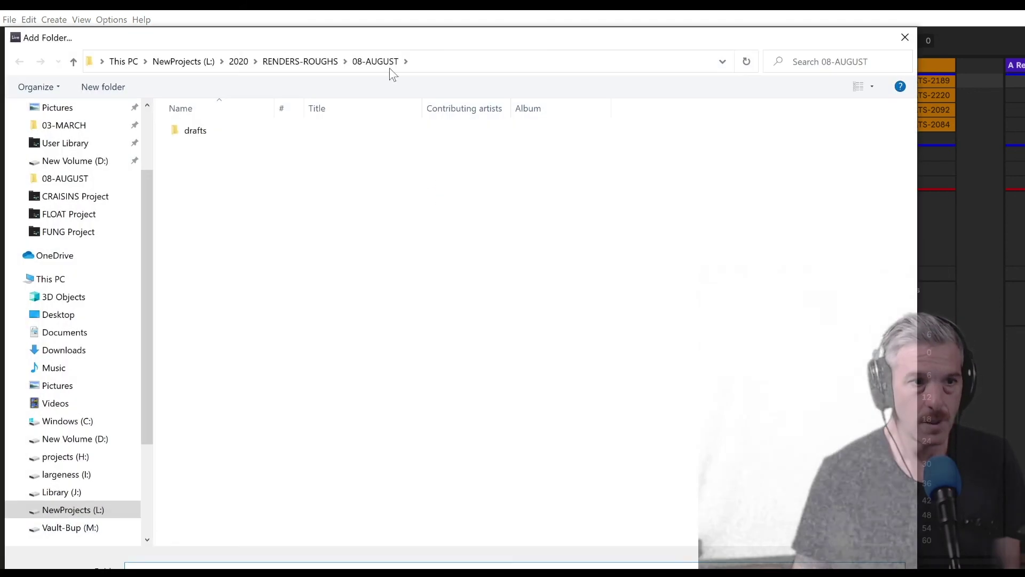
left_click_drag(389, 37, 638, 111)
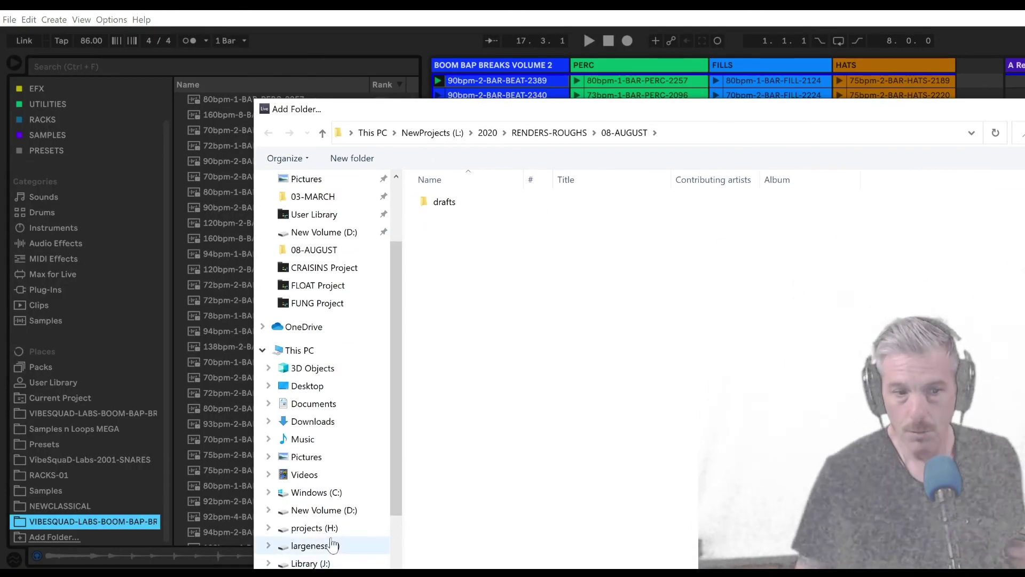
scroll(393, 494, "down", 1)
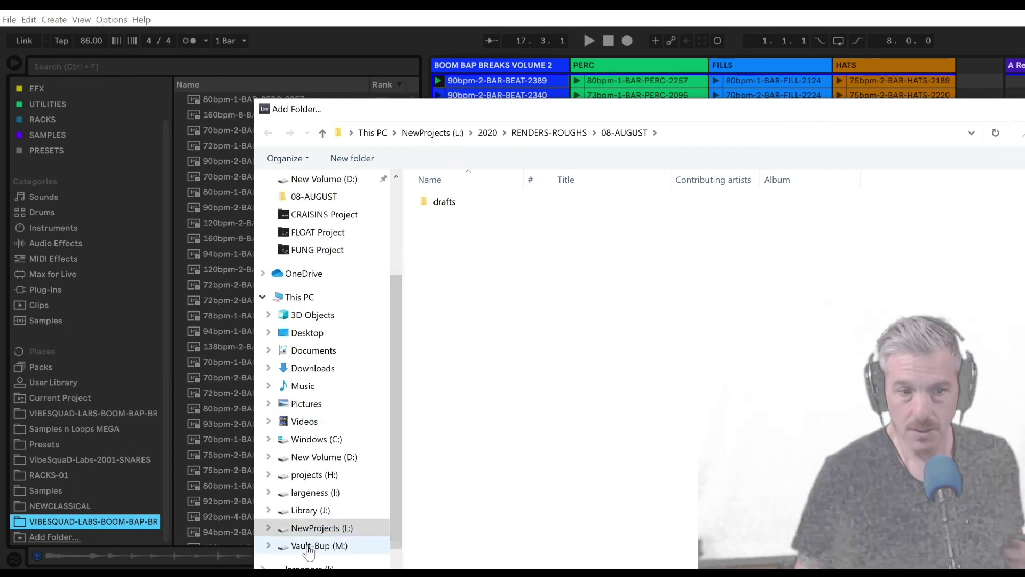
left_click(345, 457)
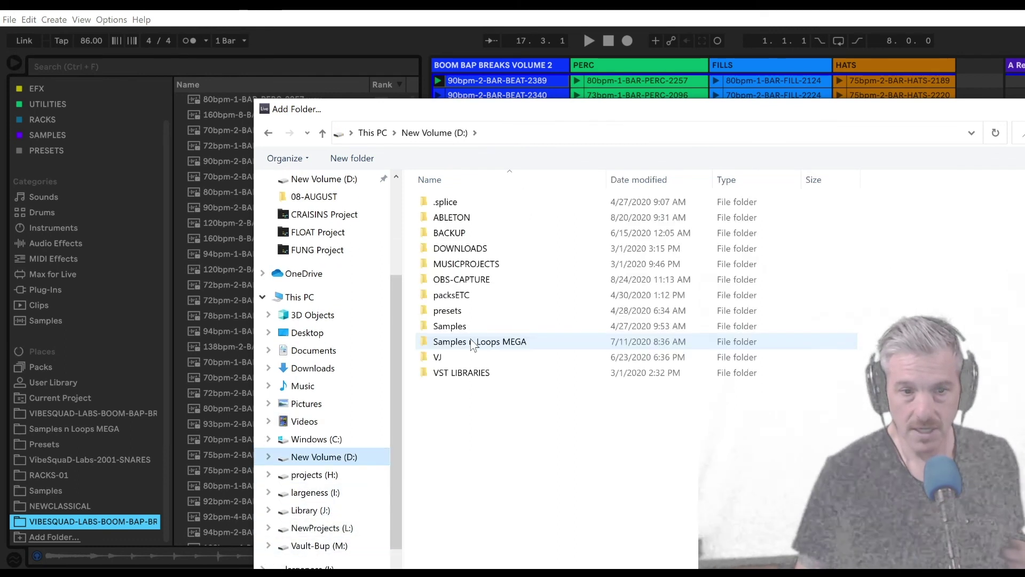
double_click(473, 342)
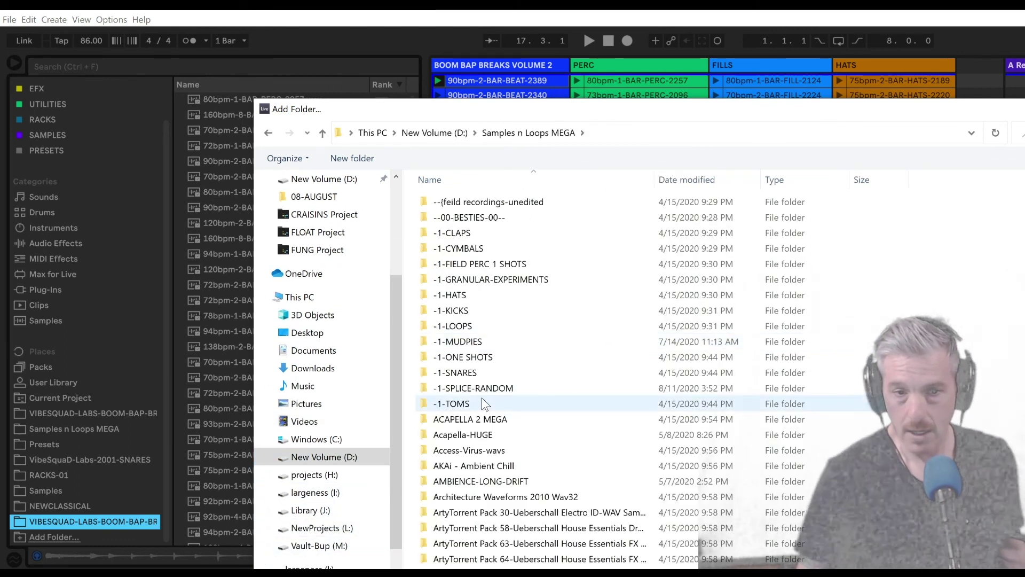
scroll(482, 398, "down", 3)
scroll(483, 401, "down", 20)
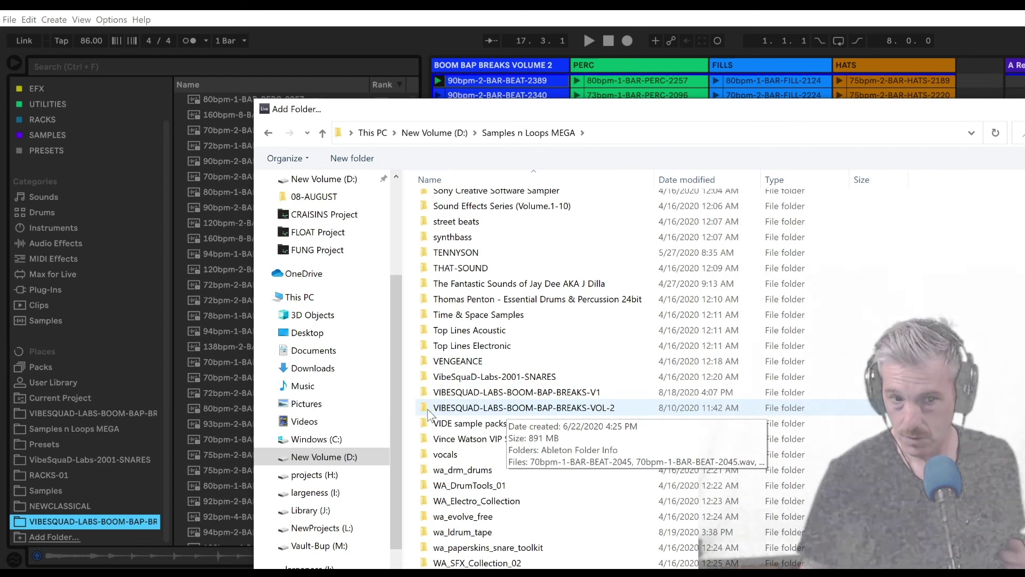
key("Escape")
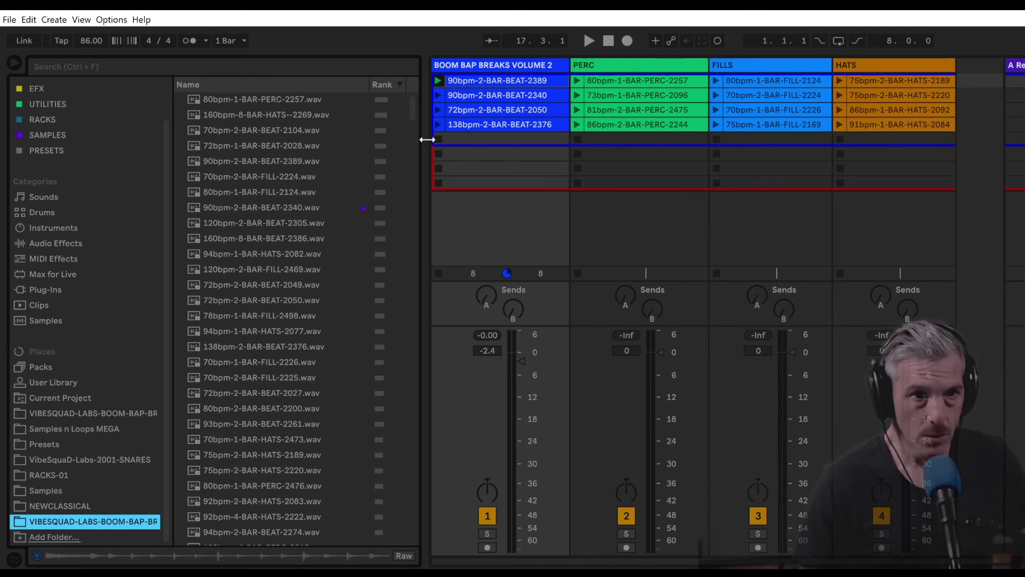
Widen the browser panel and sort its sample list by name in descending order.
left_click_drag(427, 139, 465, 93)
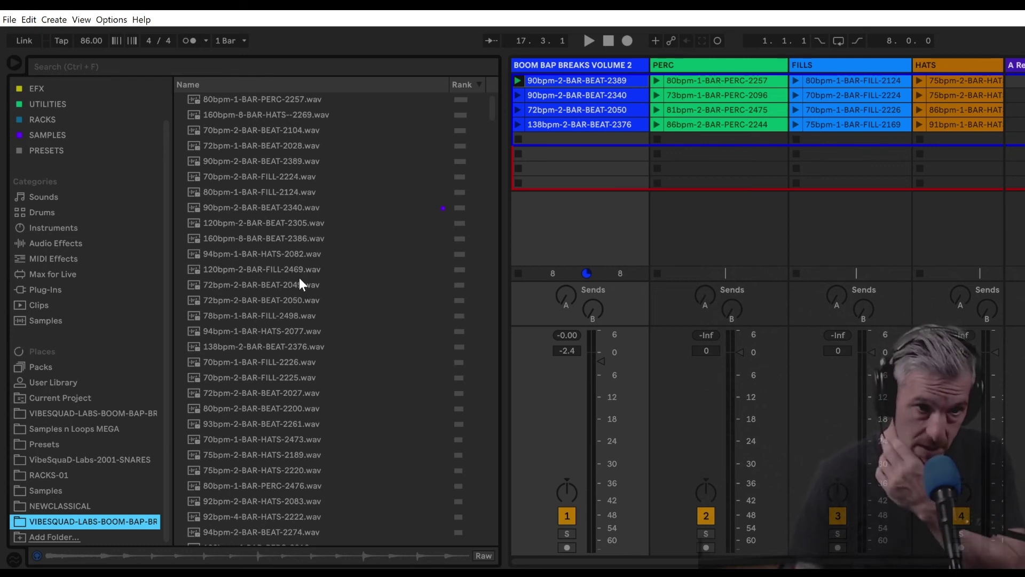
left_click_drag(489, 108, 486, 151)
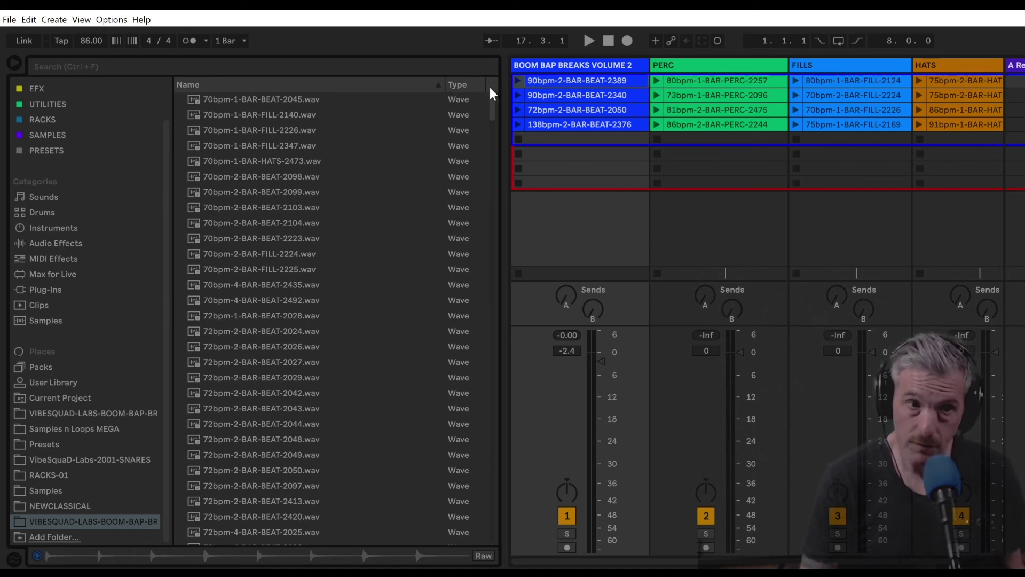
mouse_move(489, 88)
left_mouse_down()
mouse_move(454, 434)
mouse_move(481, 534)
mouse_move(491, 107)
left_mouse_up()
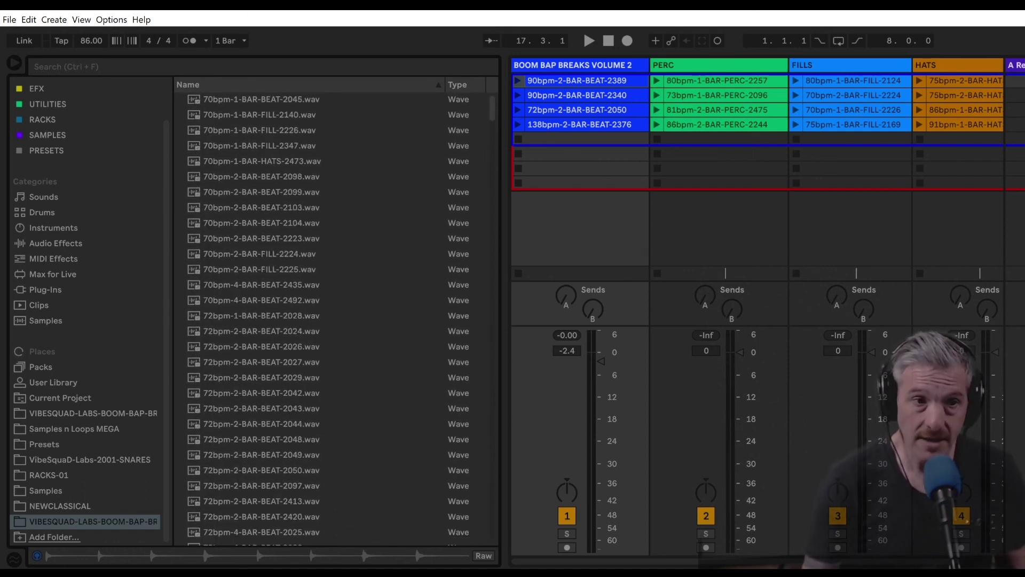
left_click(214, 81)
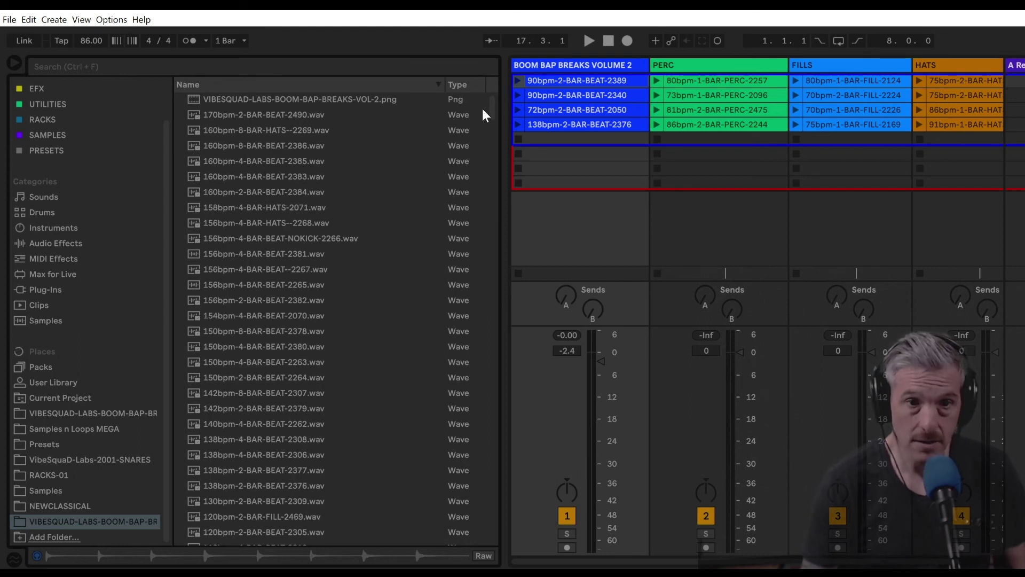
left_click_drag(490, 116, 455, 9)
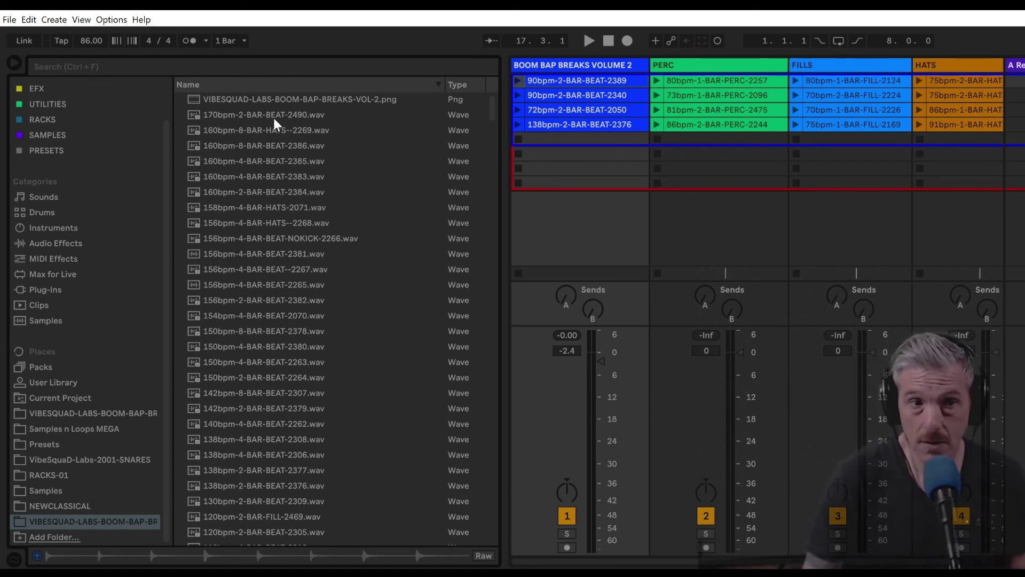
scroll(287, 493, "down", 3)
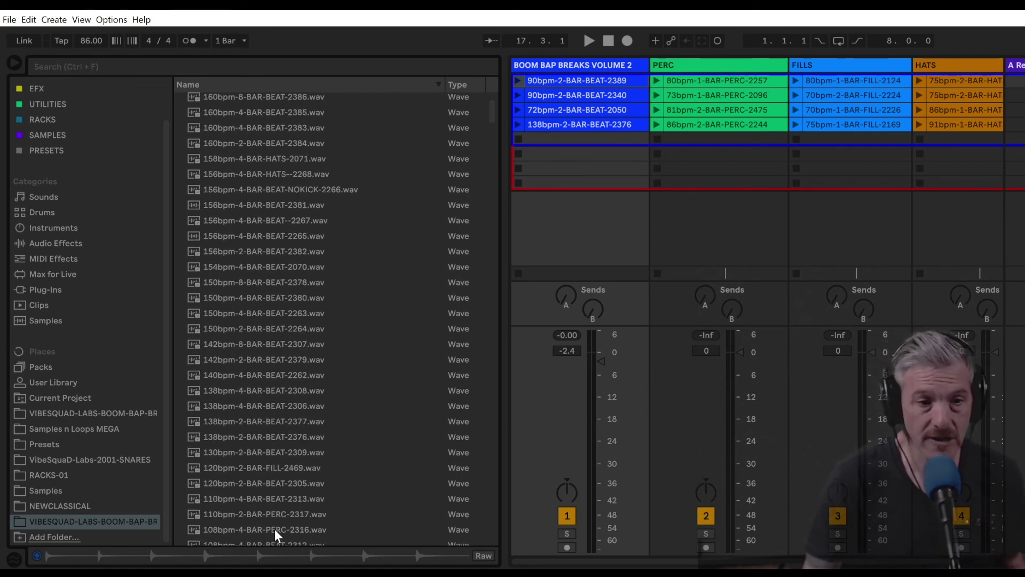
scroll(272, 523, "down", 3)
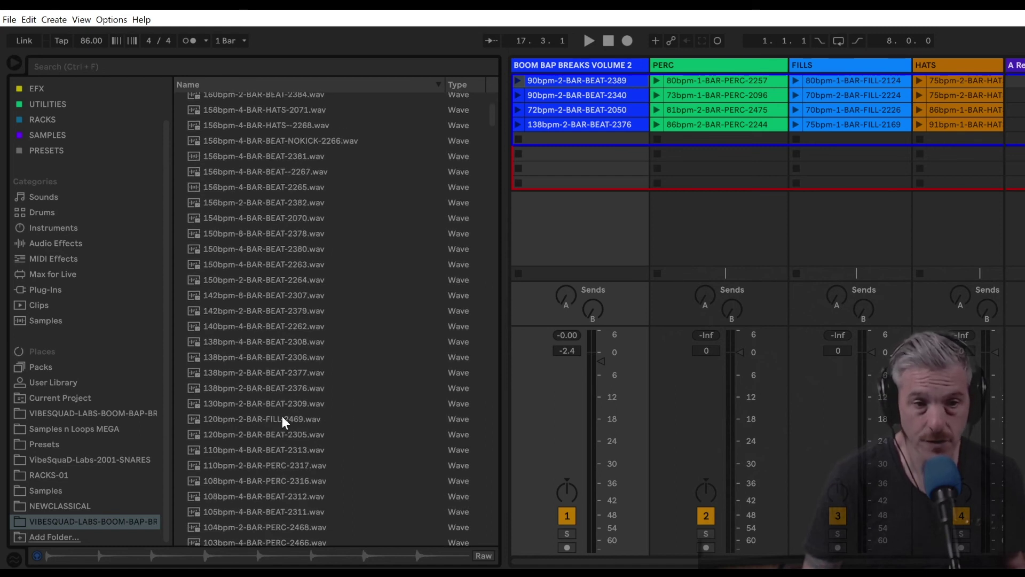
left_click(60, 66)
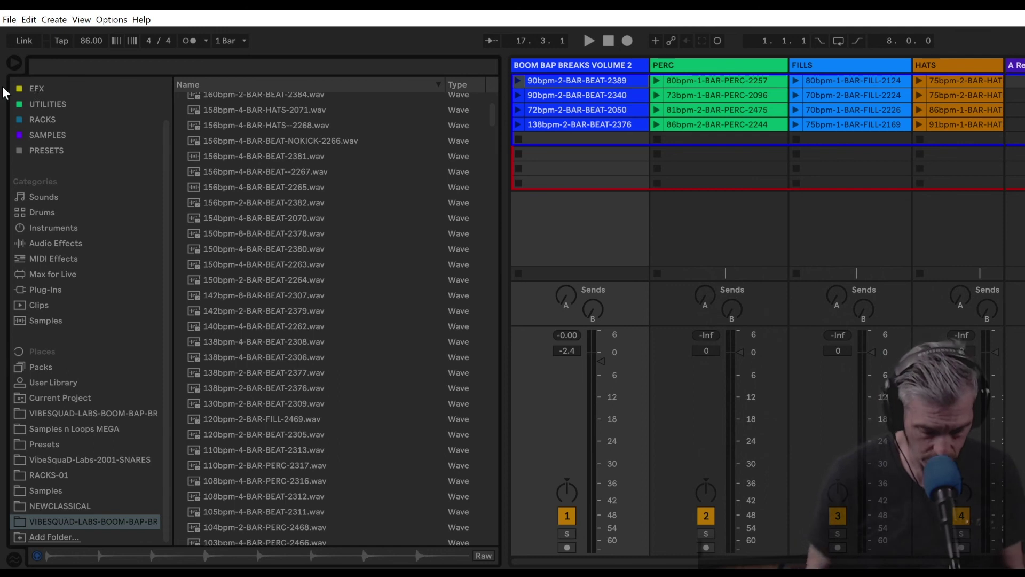
Search for HATS and preview the 91bpm, 89bpm and 87bpm hat loops.
type("HA")
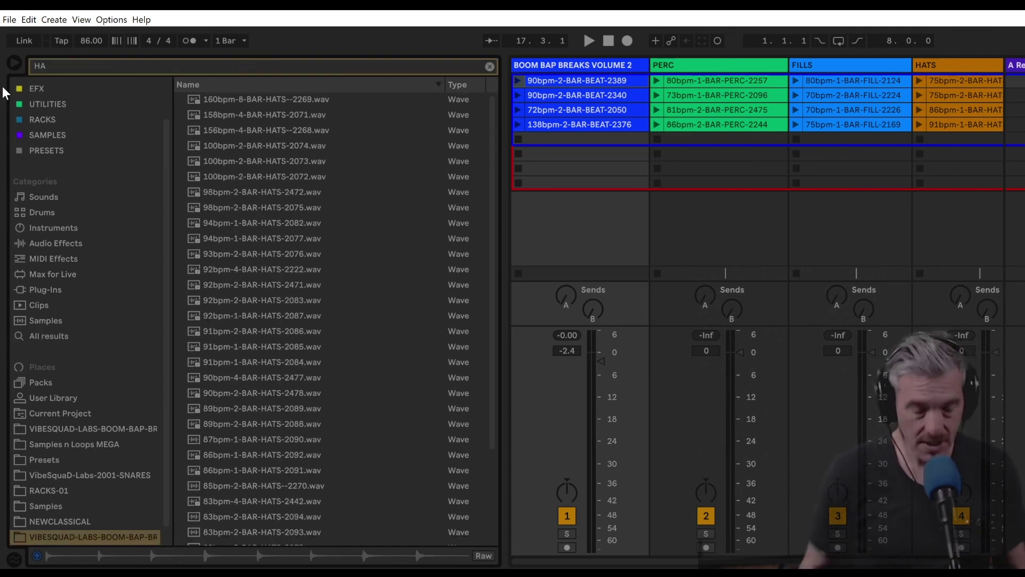
type("TS")
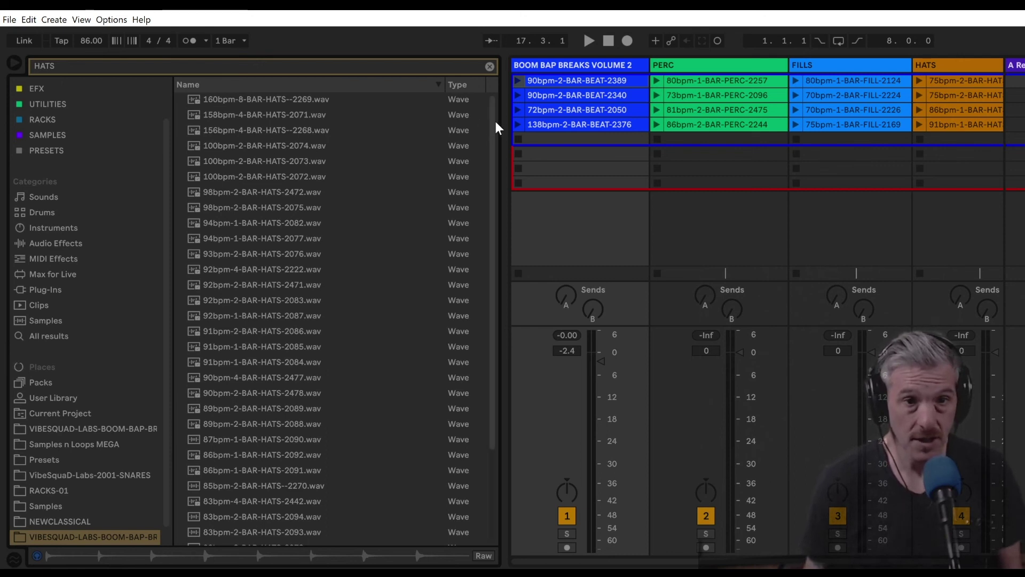
scroll(487, 214, "down", 3)
left_click(270, 246)
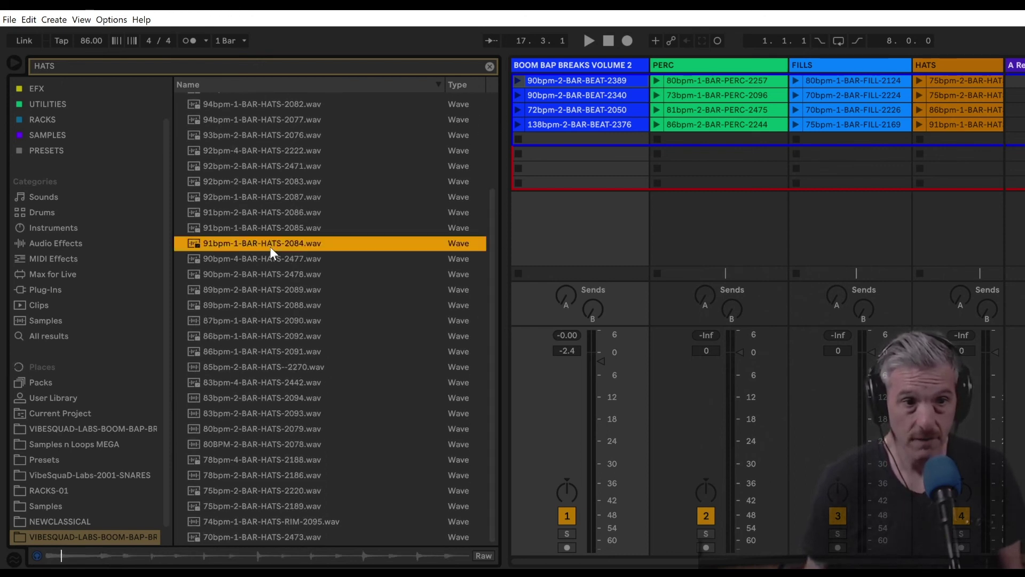
left_click(280, 311)
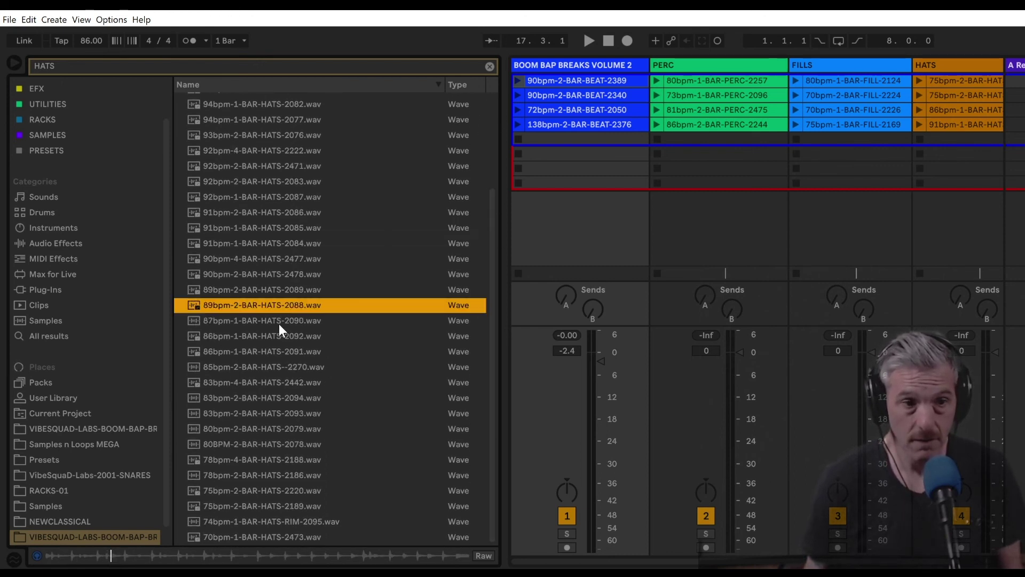
left_click(278, 324)
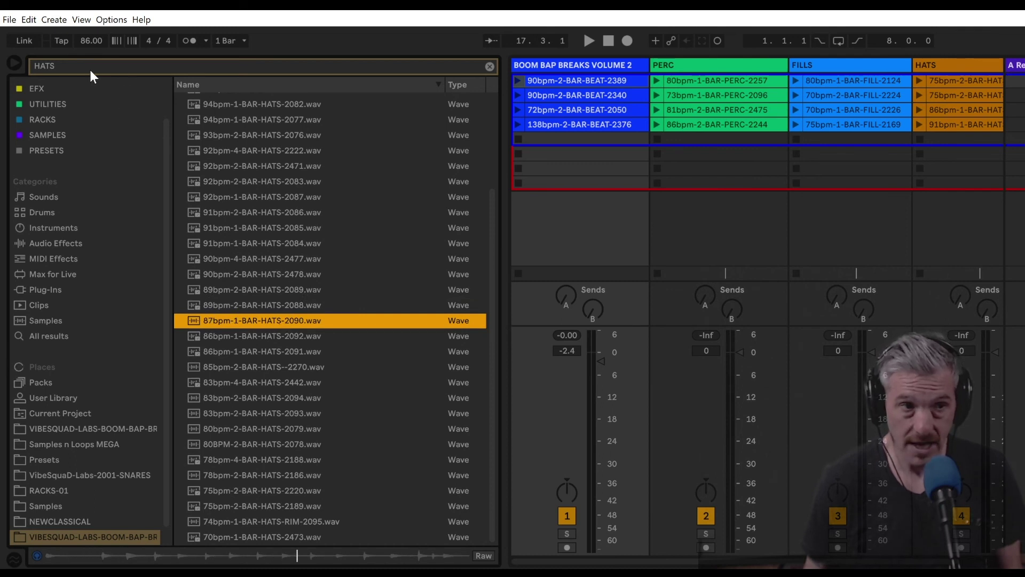
Search for PERC instead and preview the 110bpm-2-BAR-PERC-2317.wav loop.
left_click(490, 67)
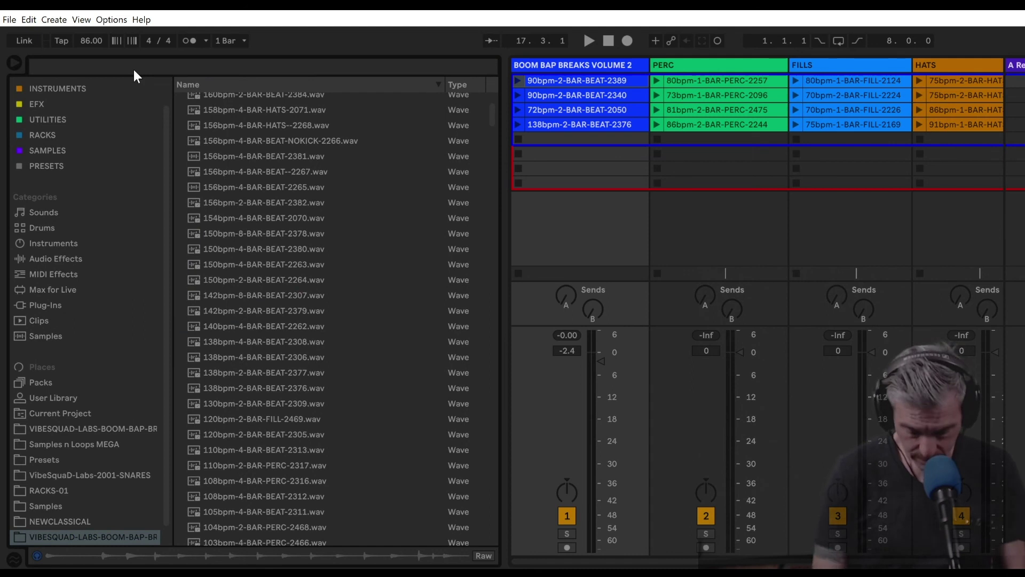
left_click(134, 70)
type("PERC")
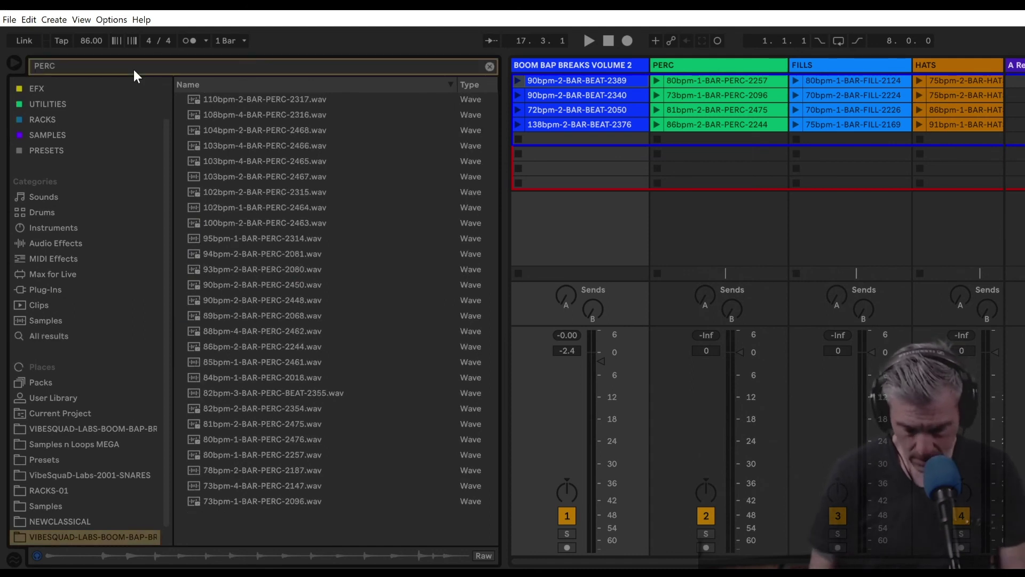
left_click(207, 98)
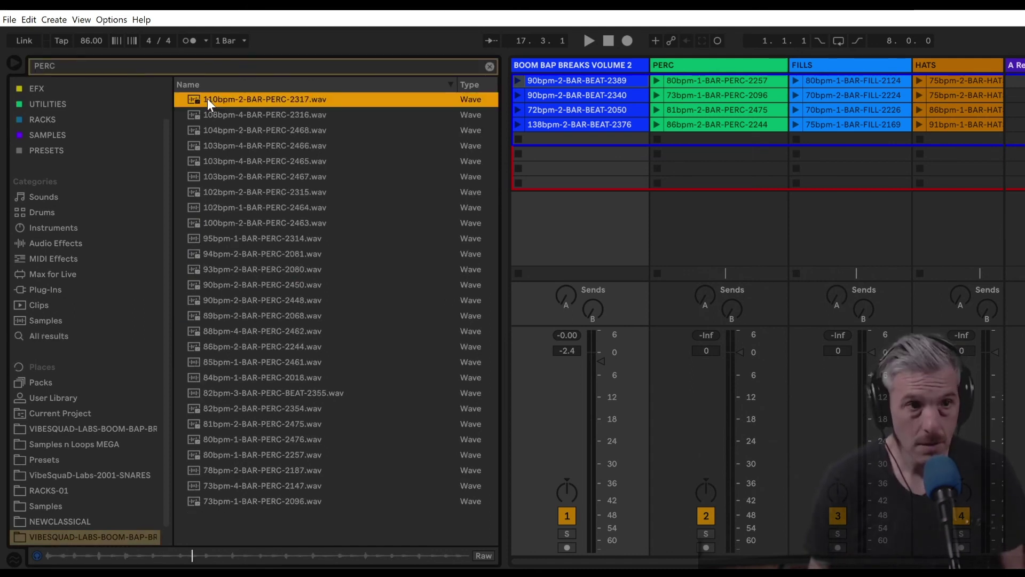
Search for FILL and preview the 120bpm-2-BAR-FILL-2469 and 90bpm-4-BAR-FILL-2182 fills.
left_click(489, 68)
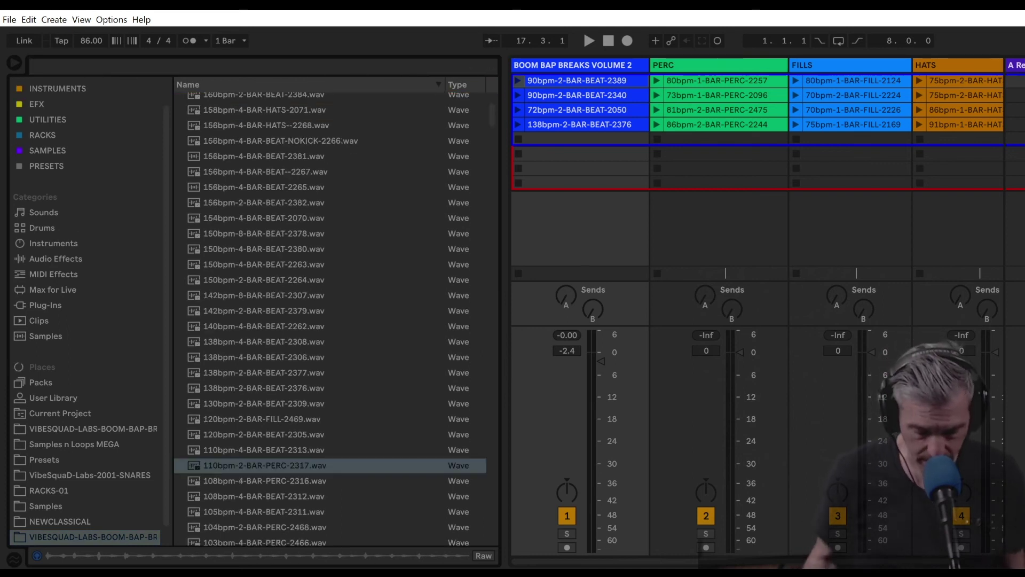
key("ctrl+f")
type("FILL")
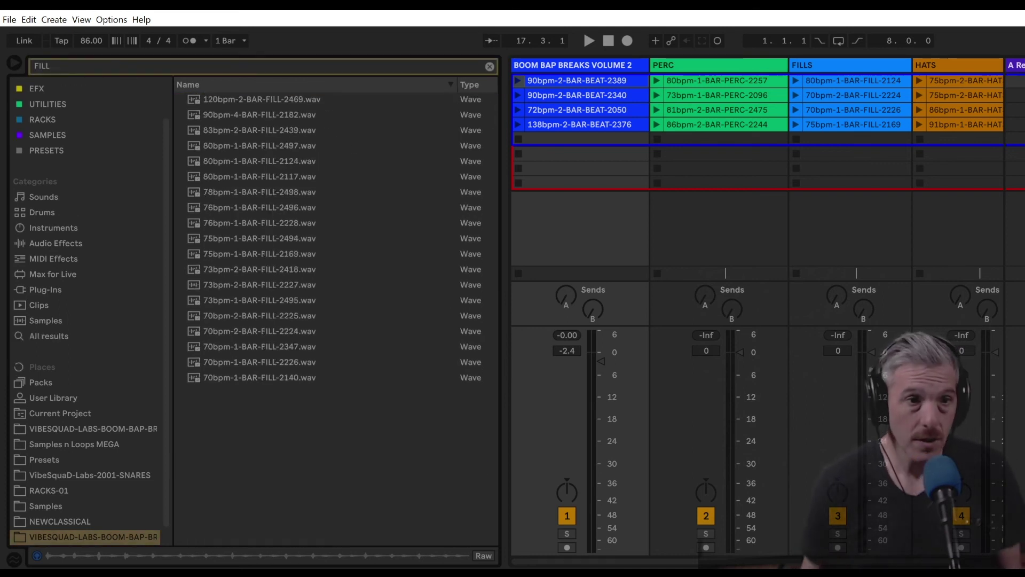
left_click(268, 100)
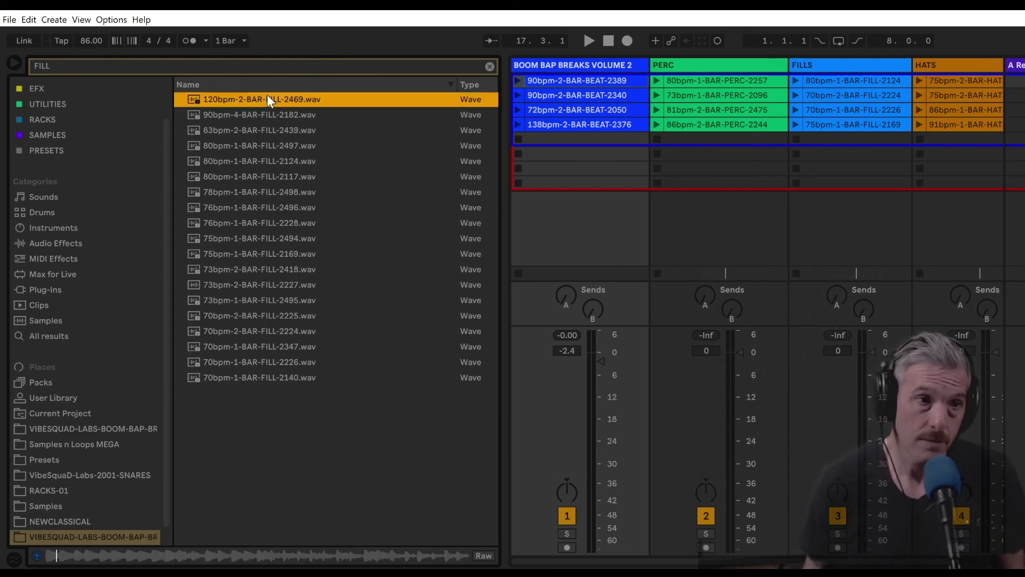
left_click(273, 114)
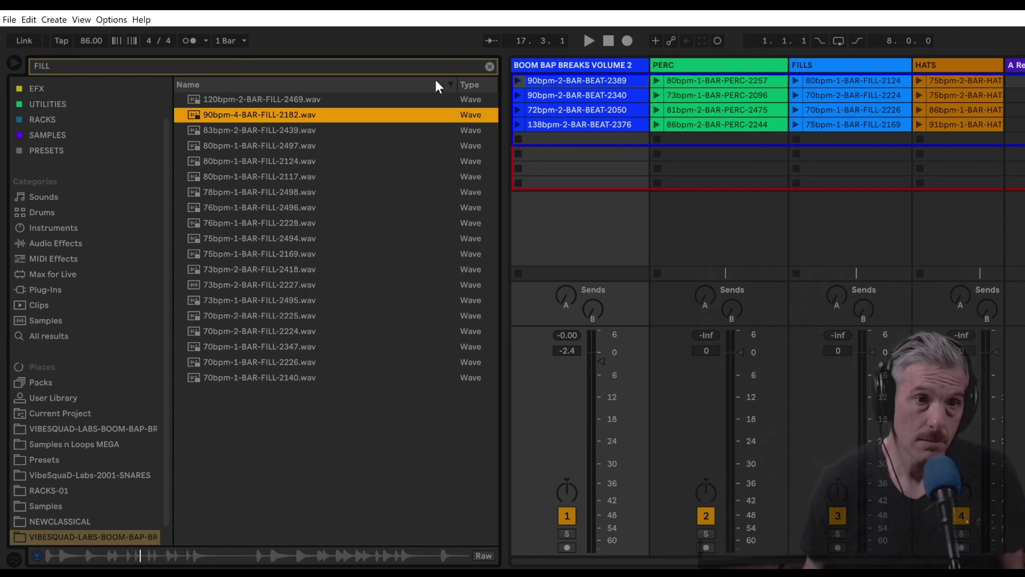
Search BEAT, preview 170bpm-2-BAR-BEAT-2490, then clear the filter and sort names ascending.
left_click(490, 67)
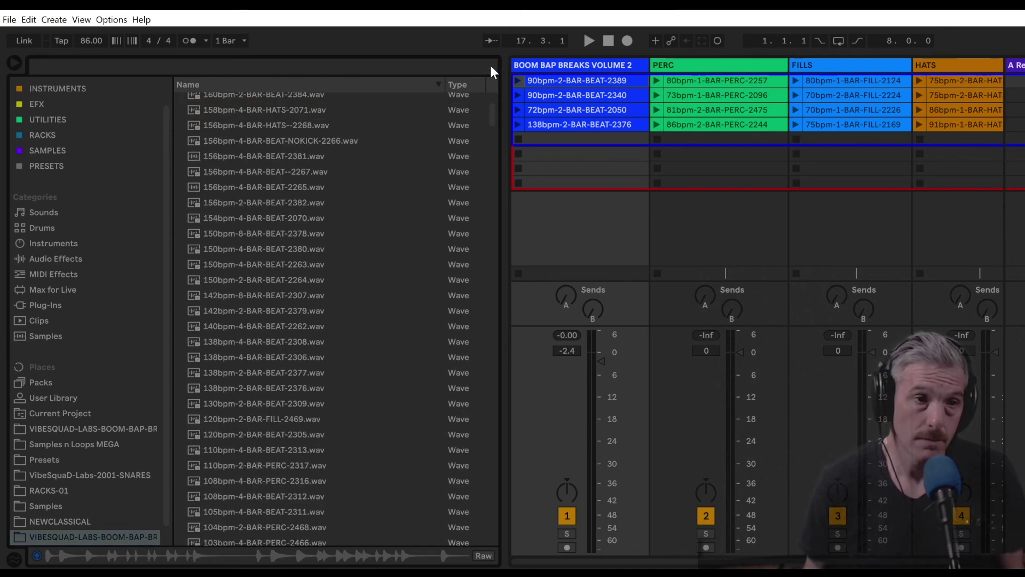
left_click(293, 69)
type("BEAT")
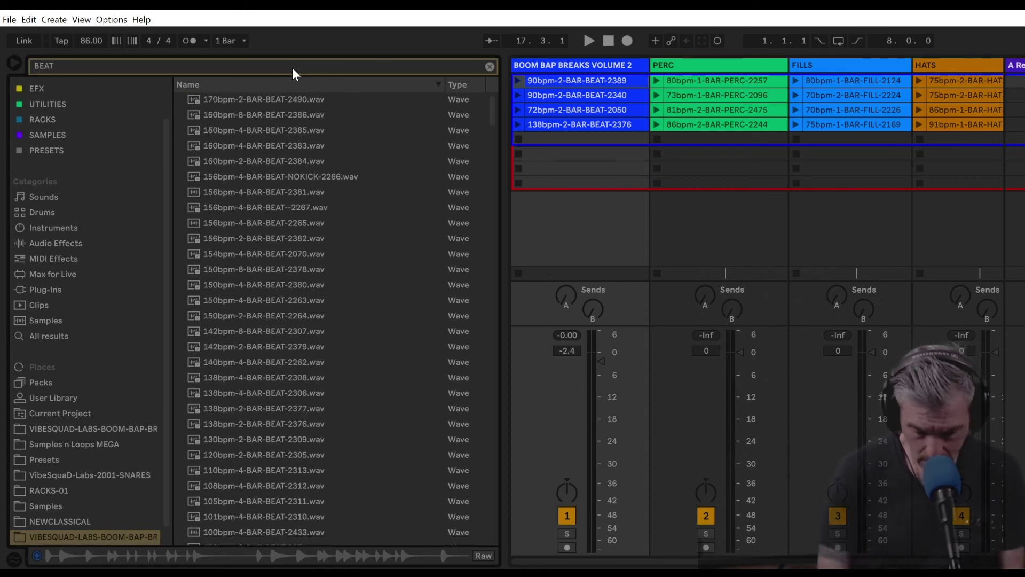
left_click(251, 101)
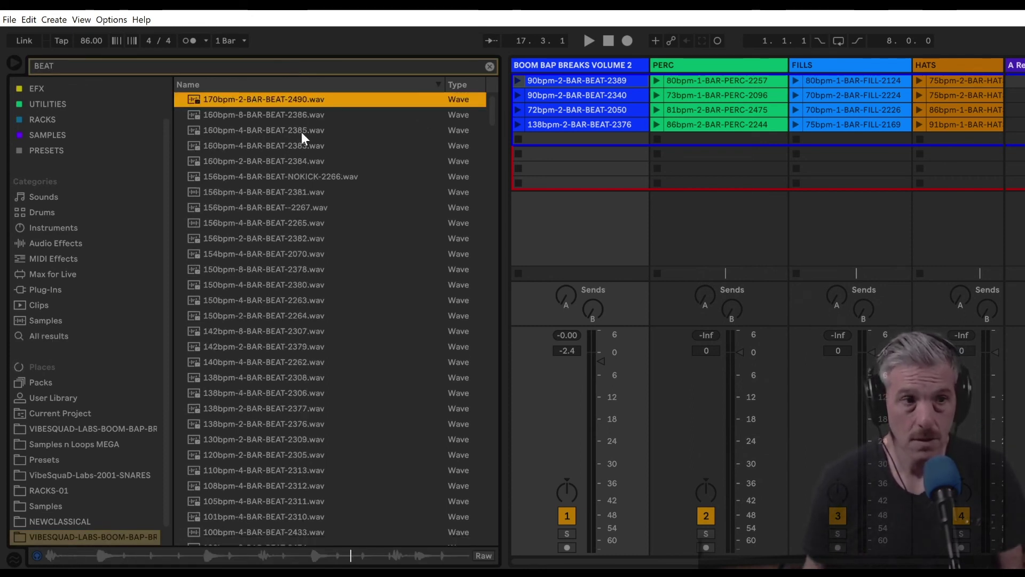
left_click(488, 64)
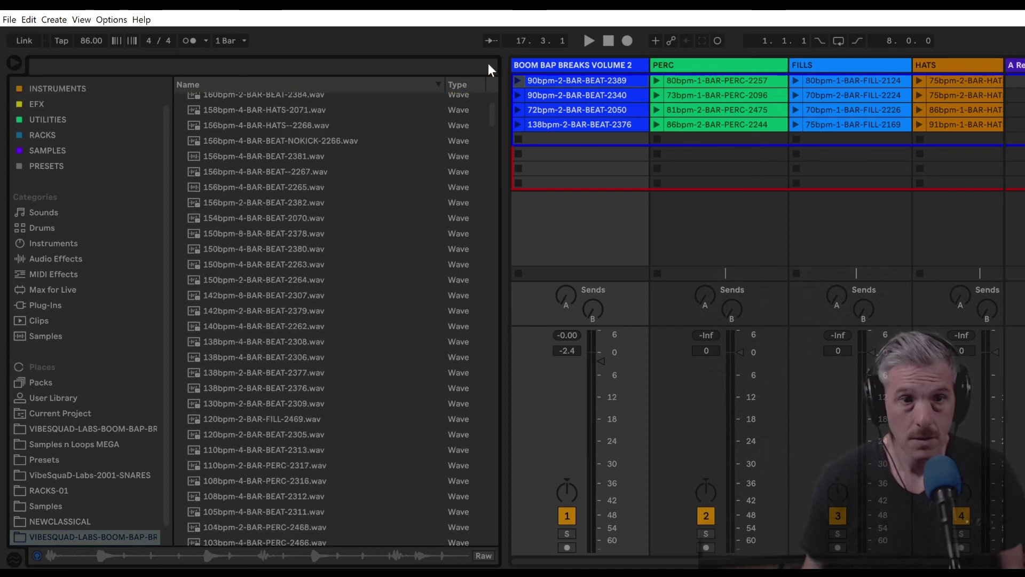
left_click(350, 85)
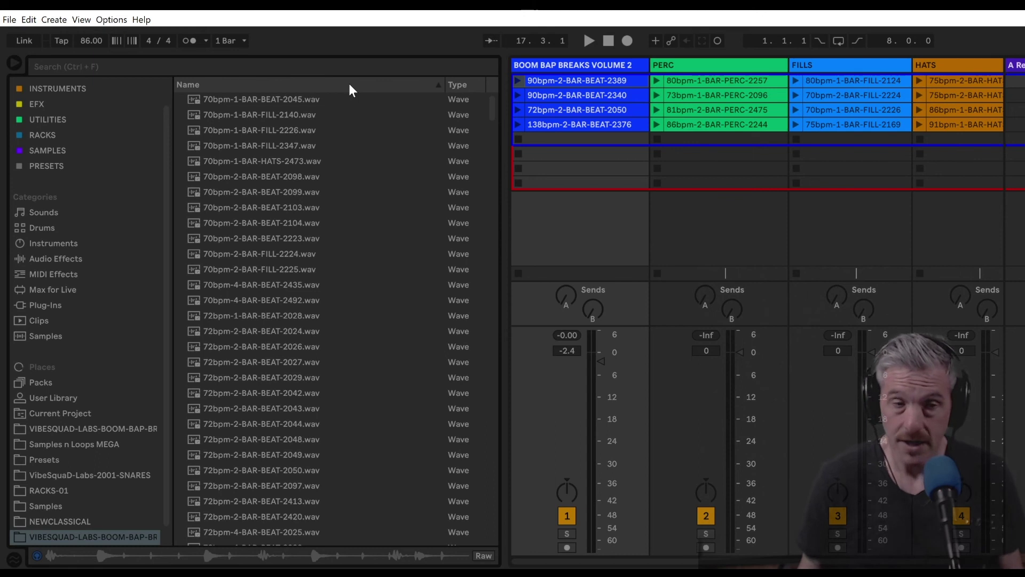
right_click(462, 85)
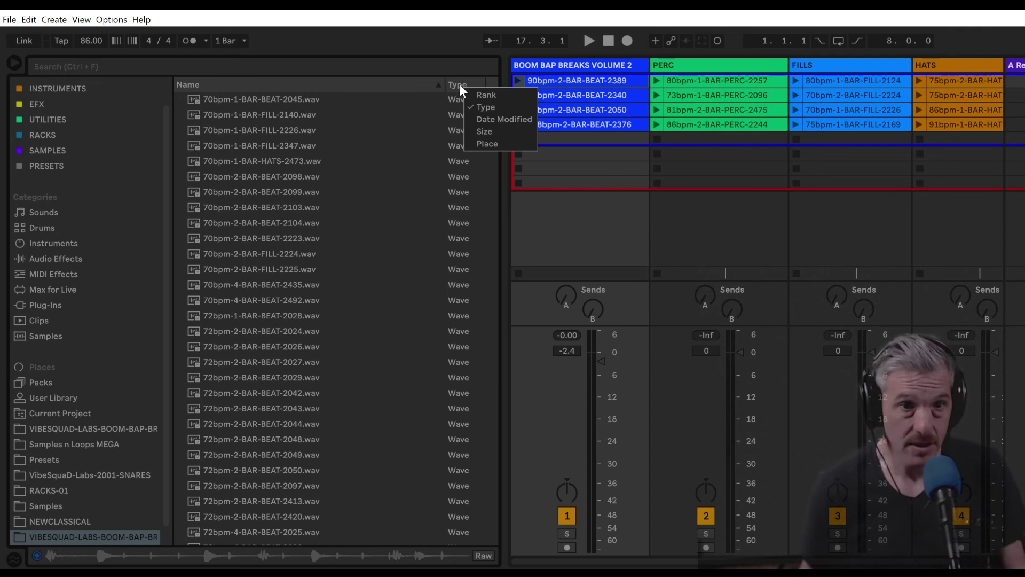
left_click(473, 119)
right_click(427, 88)
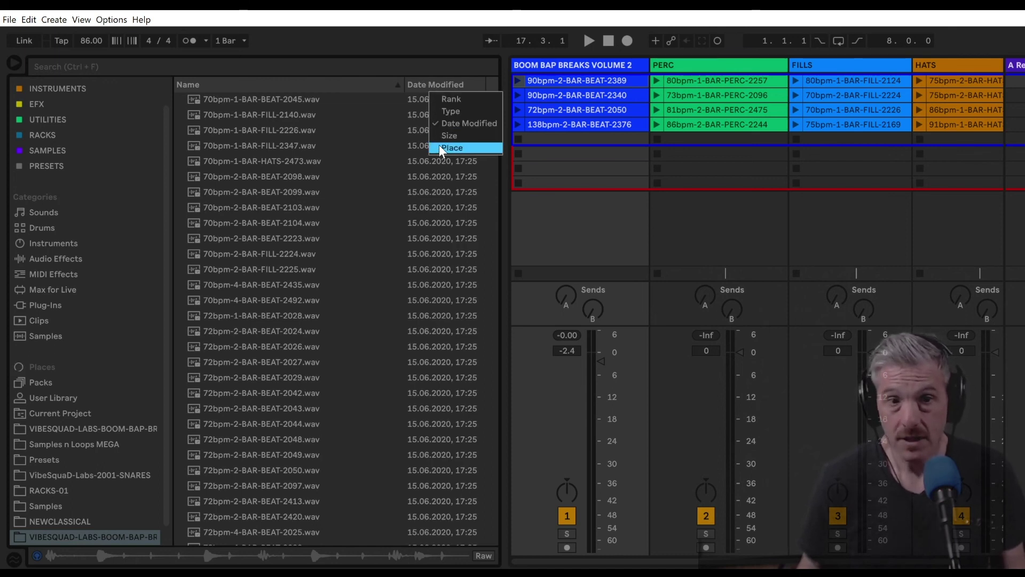
left_click(456, 100)
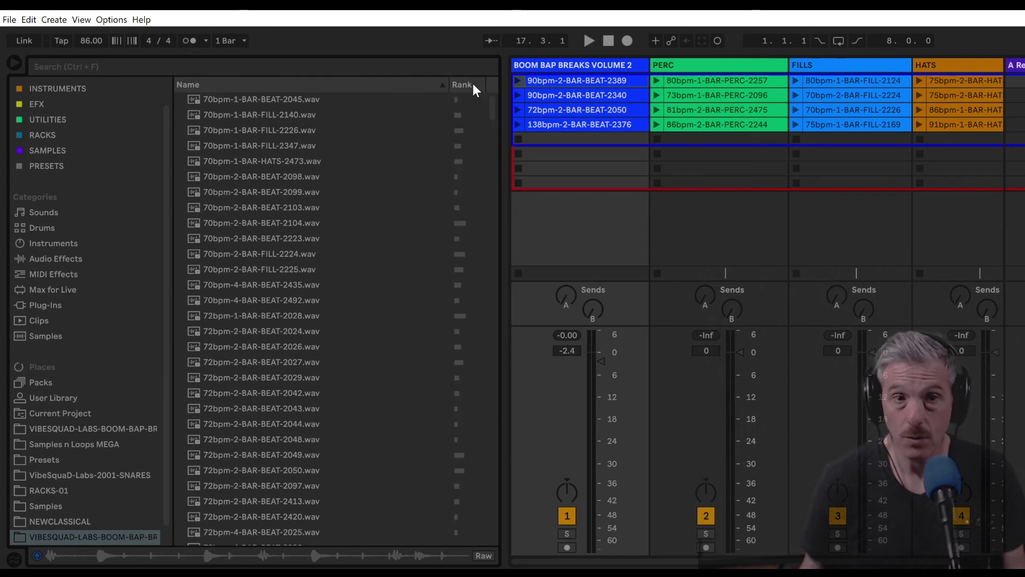
left_click(473, 84)
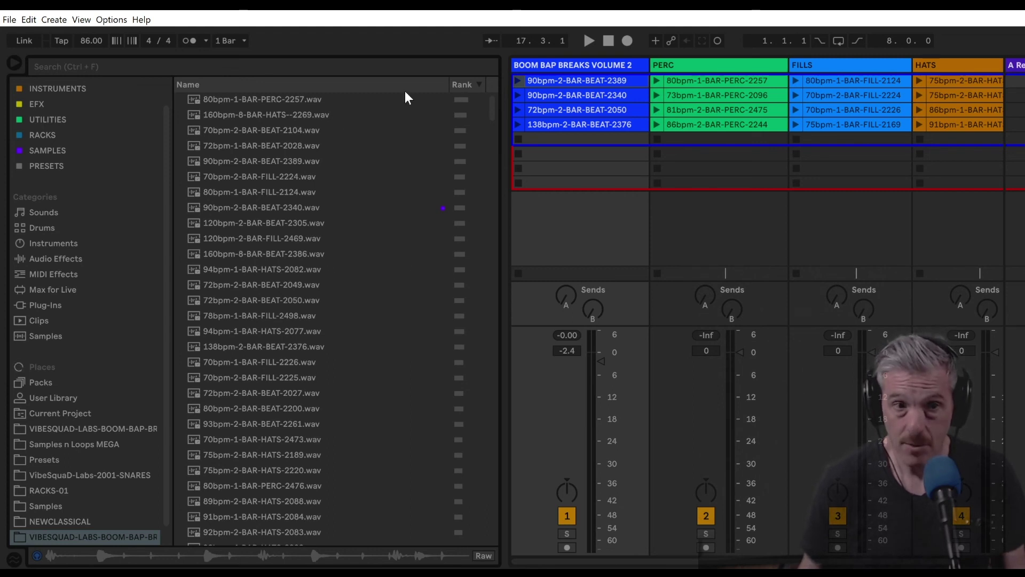
left_click_drag(489, 108, 487, 224)
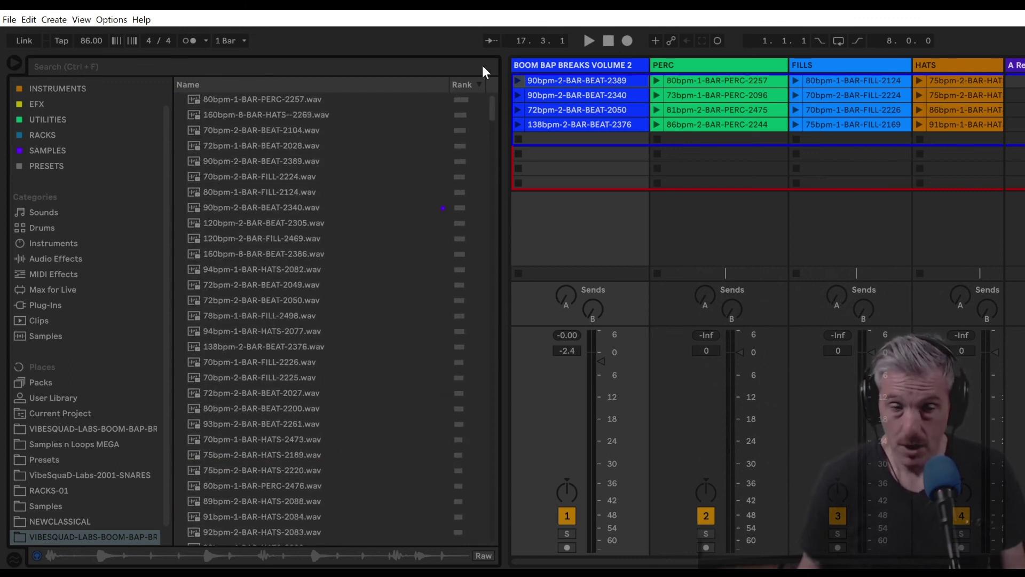
left_click(306, 99)
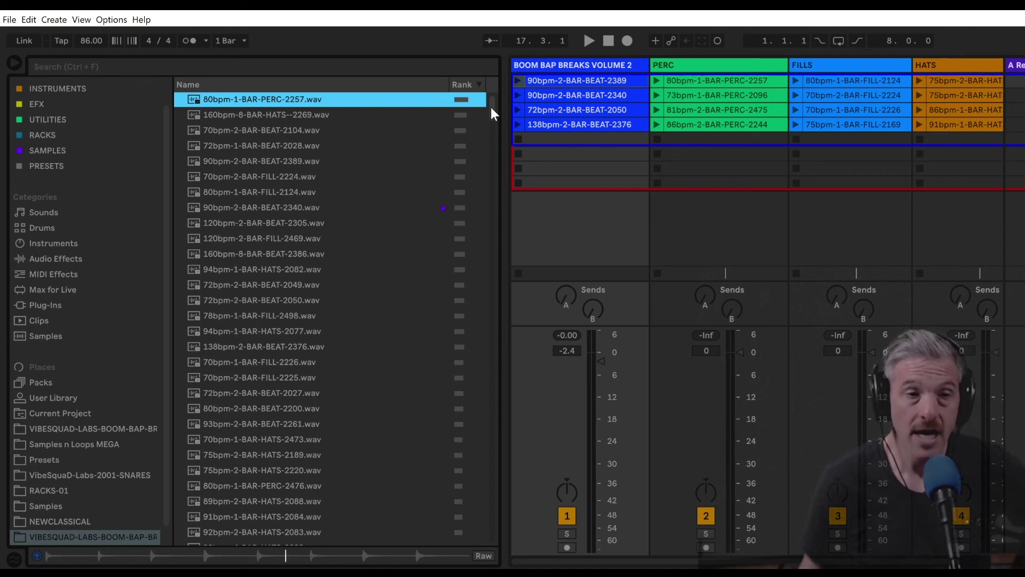
left_click_drag(491, 107, 498, 323)
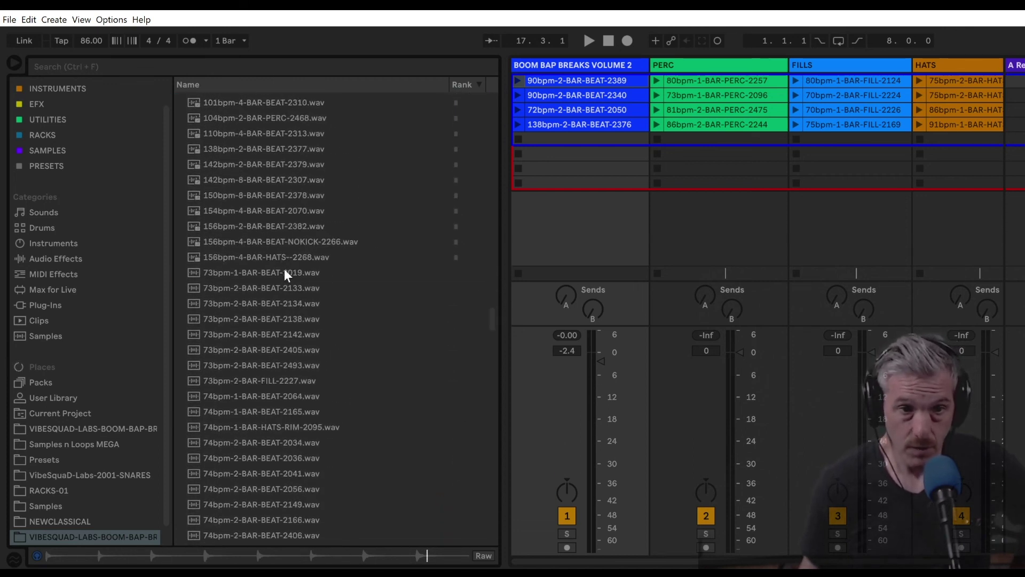
left_click(285, 271)
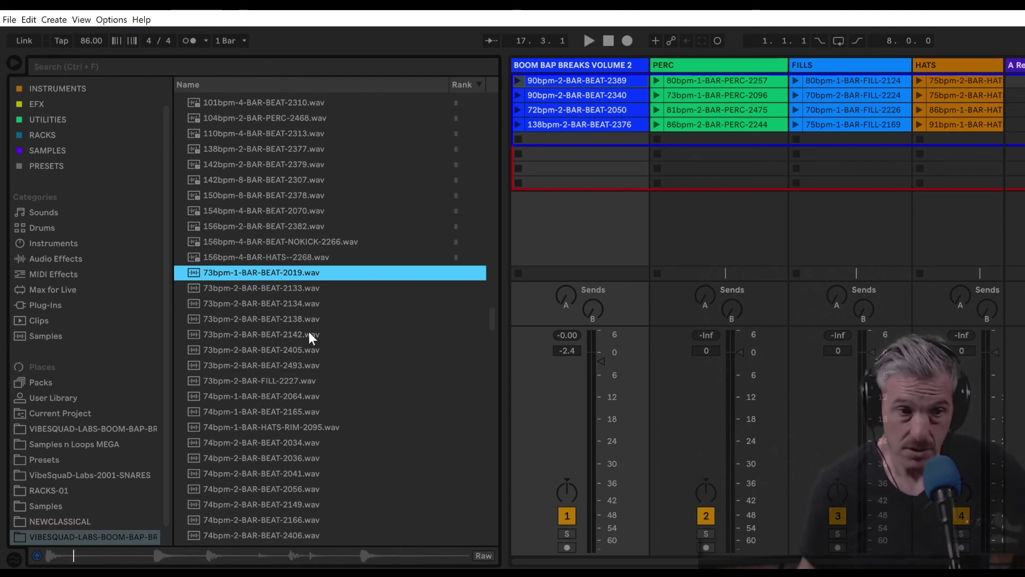
right_click(463, 85)
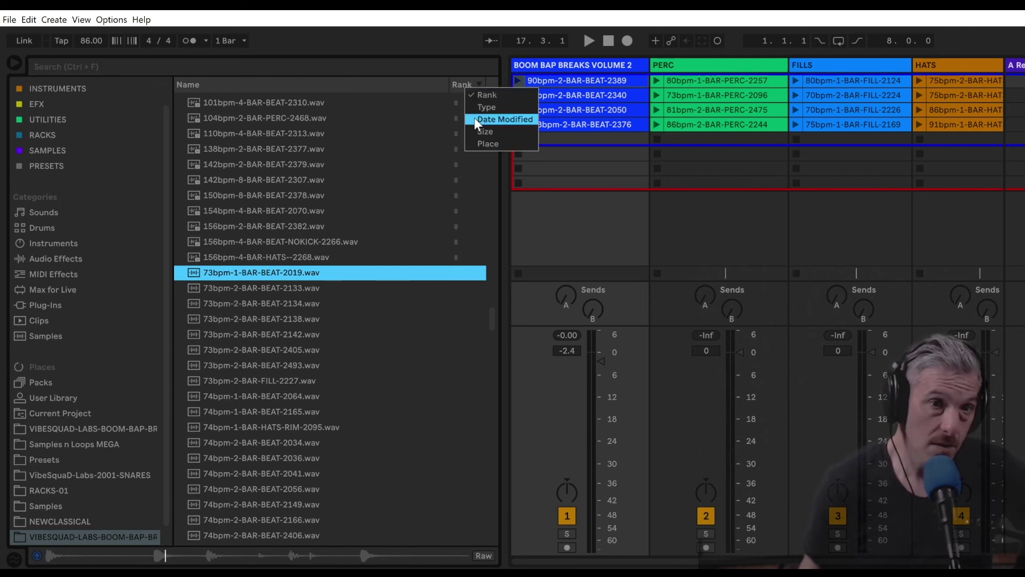
left_click(475, 106)
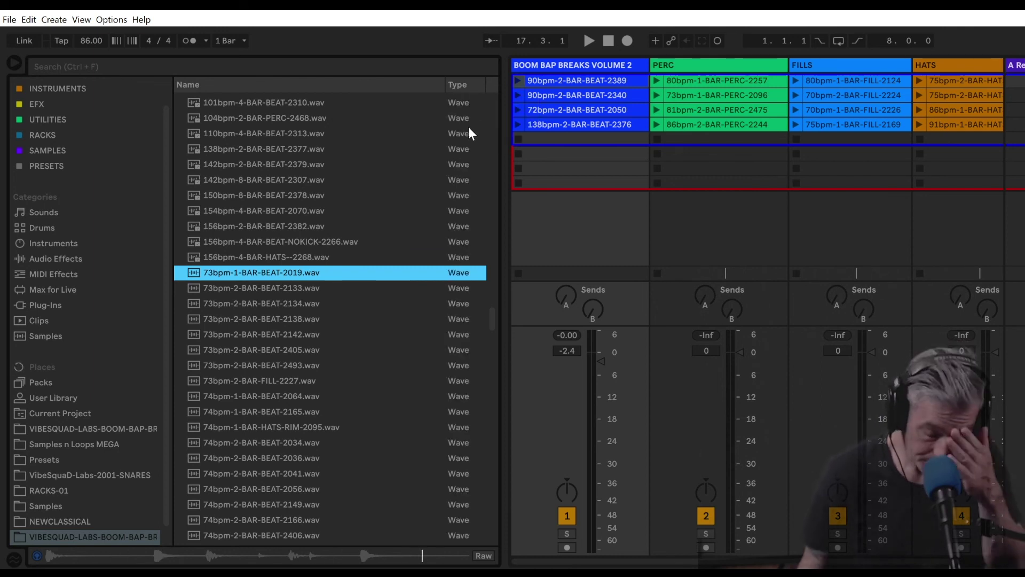
left_click(274, 80)
mouse_move(489, 103)
left_mouse_down()
mouse_move(495, 171)
mouse_move(482, 360)
mouse_move(498, 272)
mouse_move(484, 99)
left_mouse_up()
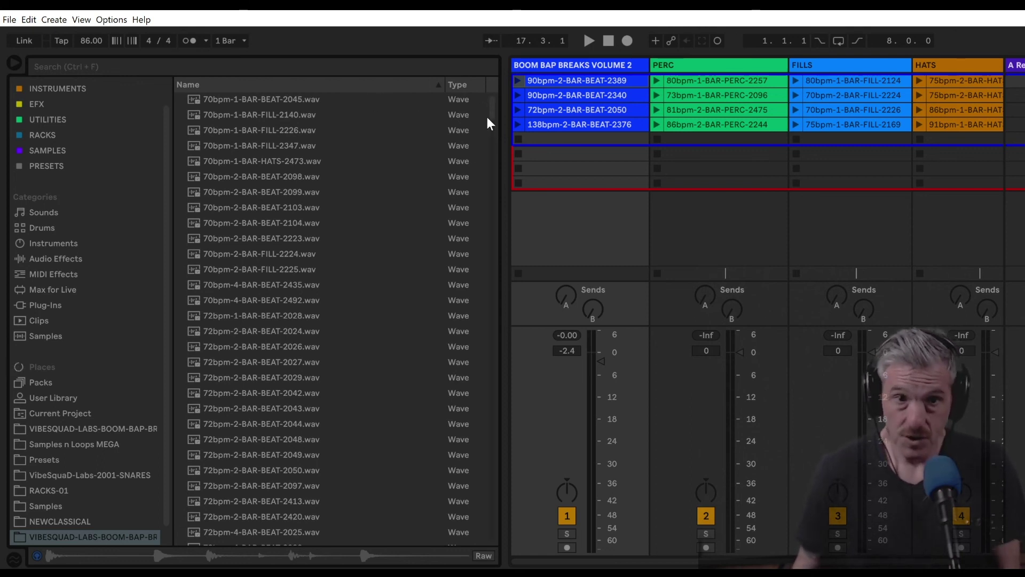
left_click_drag(492, 119, 492, 152)
scroll(491, 148, "down", 7)
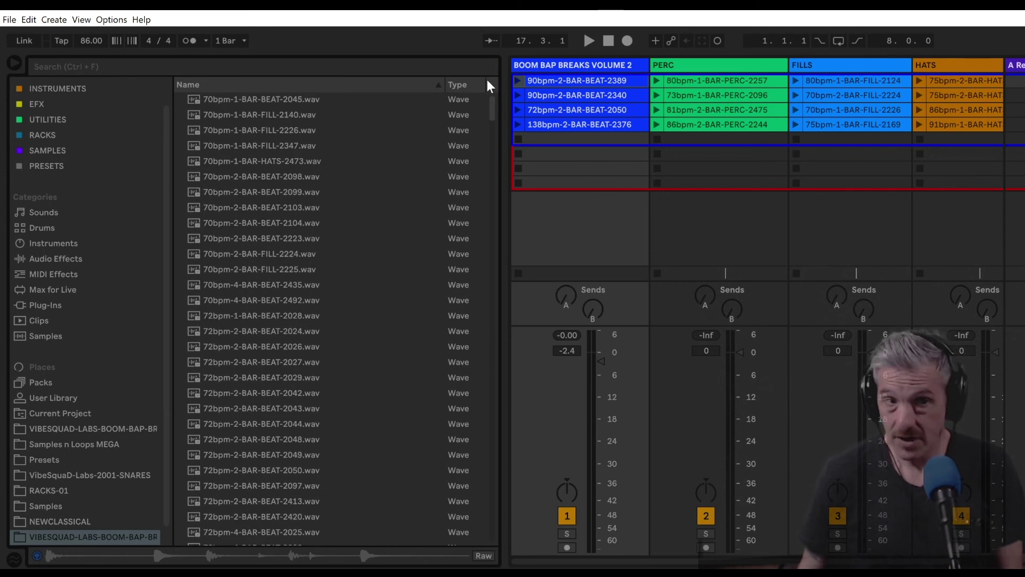
left_click_drag(486, 185, 475, 559)
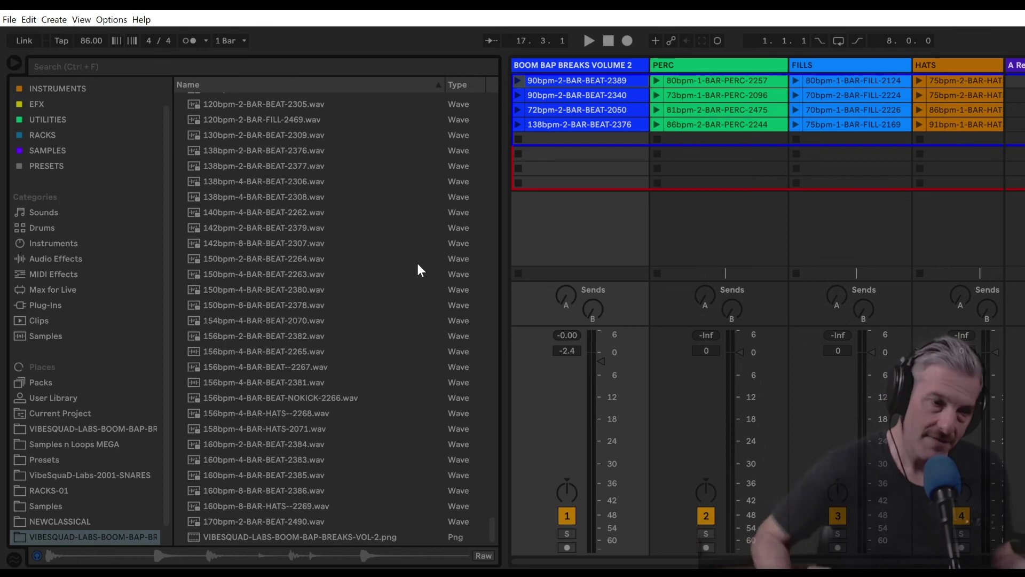
left_click(240, 475)
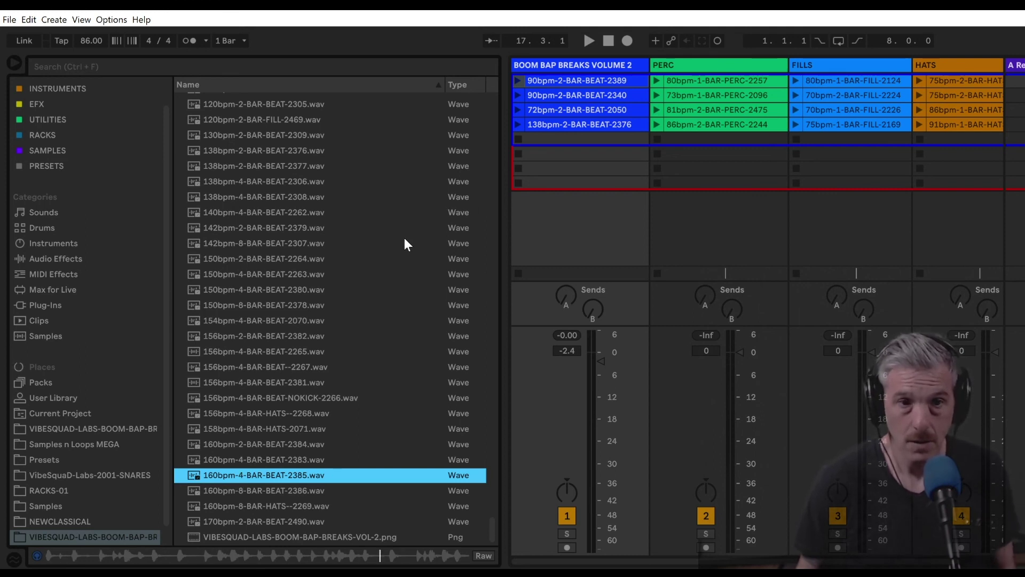
scroll(409, 158, "up", 3)
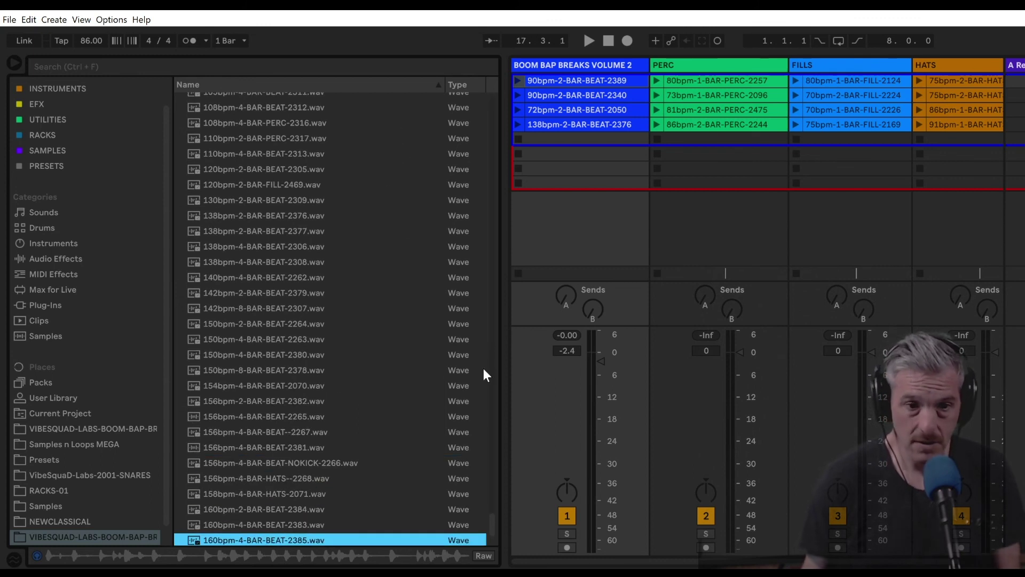
left_click_drag(492, 533, 466, 301)
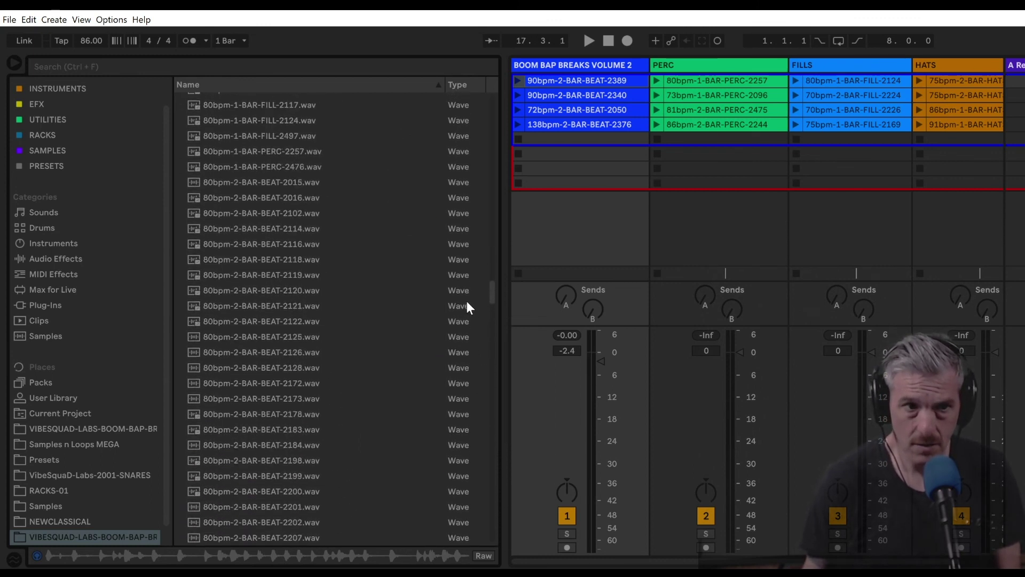
left_click(263, 259)
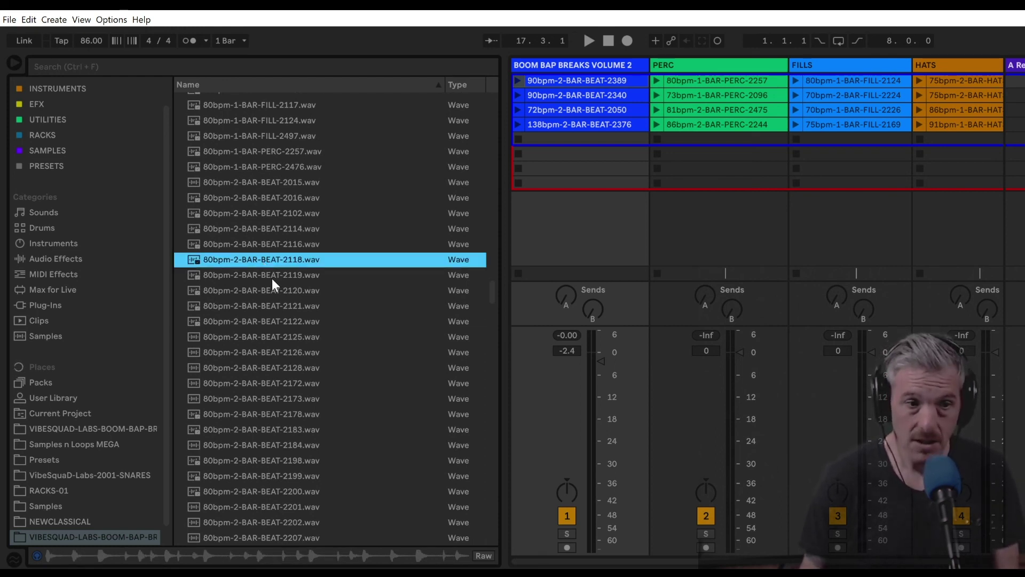
left_click(273, 321)
left_click(266, 383)
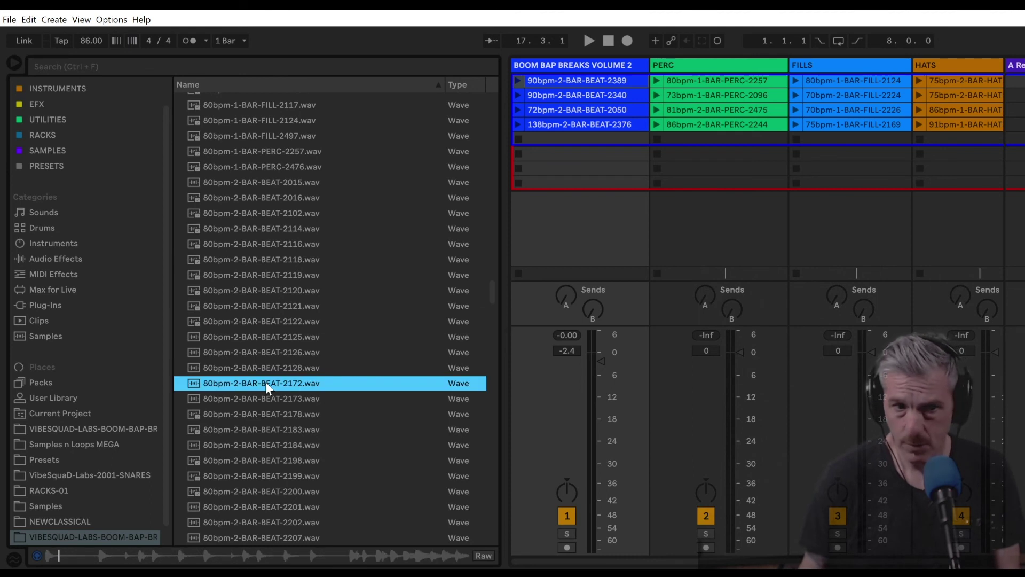
left_click(273, 447)
left_click_drag(493, 293, 261, 147)
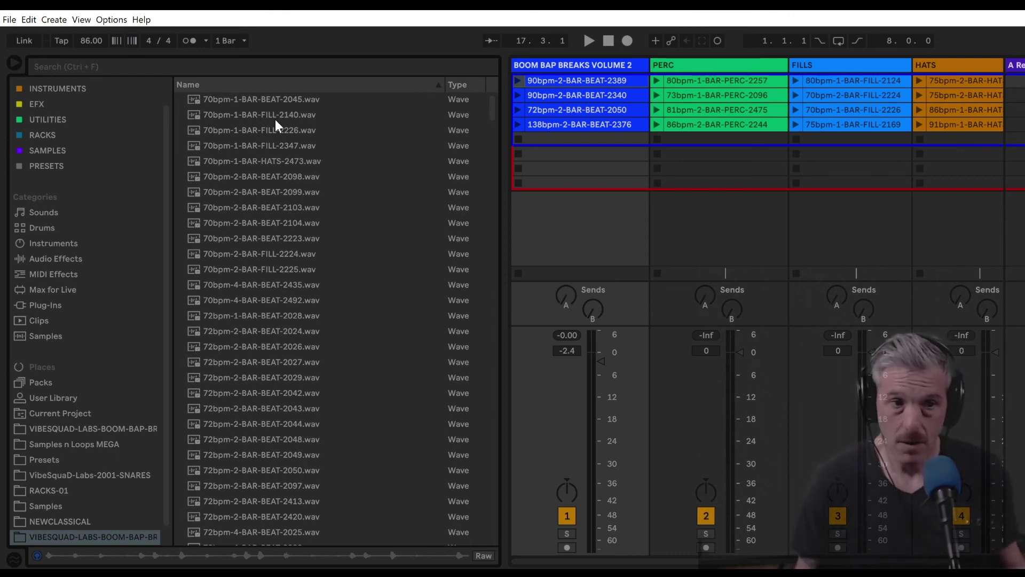
left_click(529, 80)
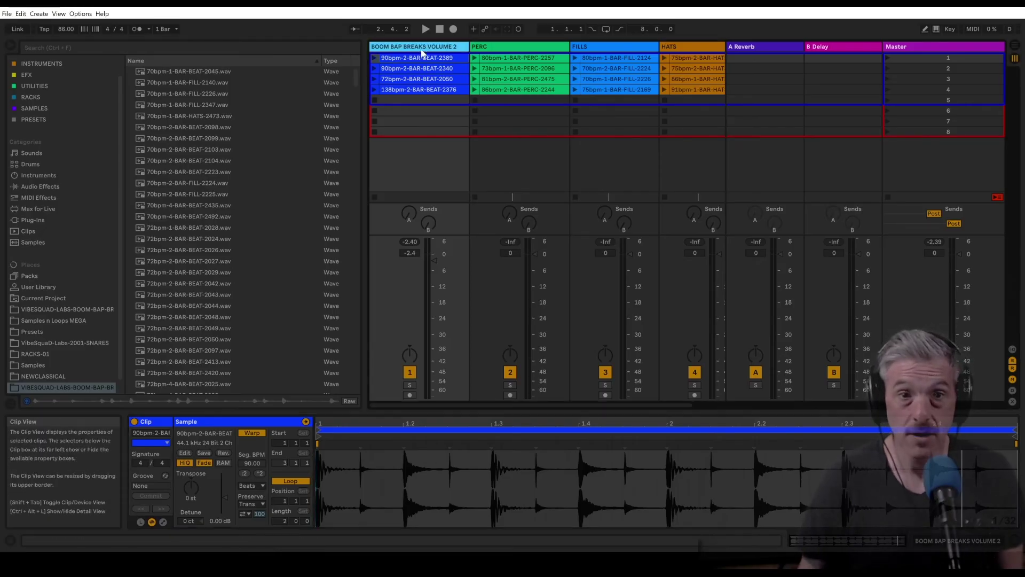
Play the 90bpm-2-BAR-BEAT-2389 clip and set the project tempo to 86 BPM.
left_click(374, 58)
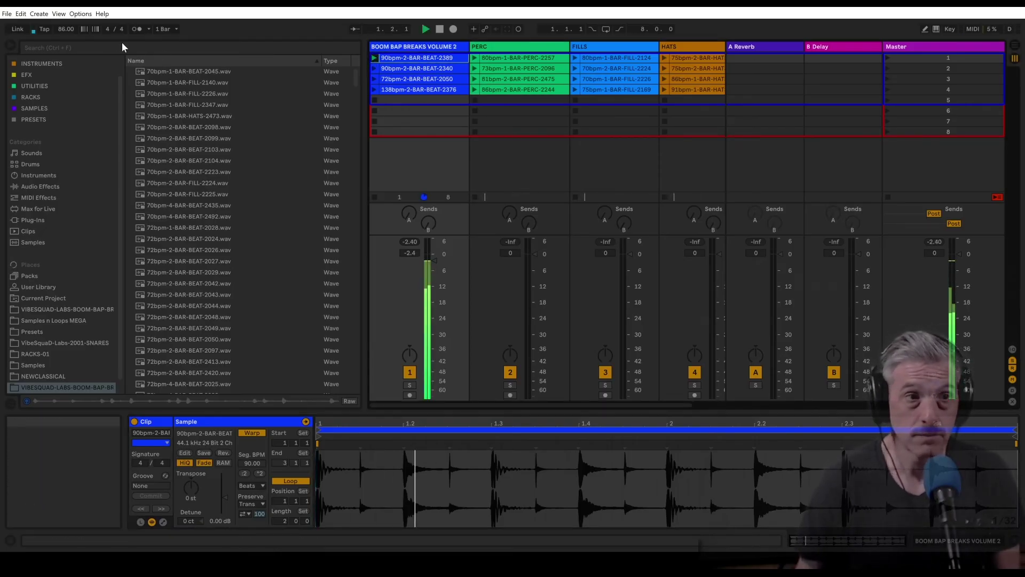
left_click(71, 30)
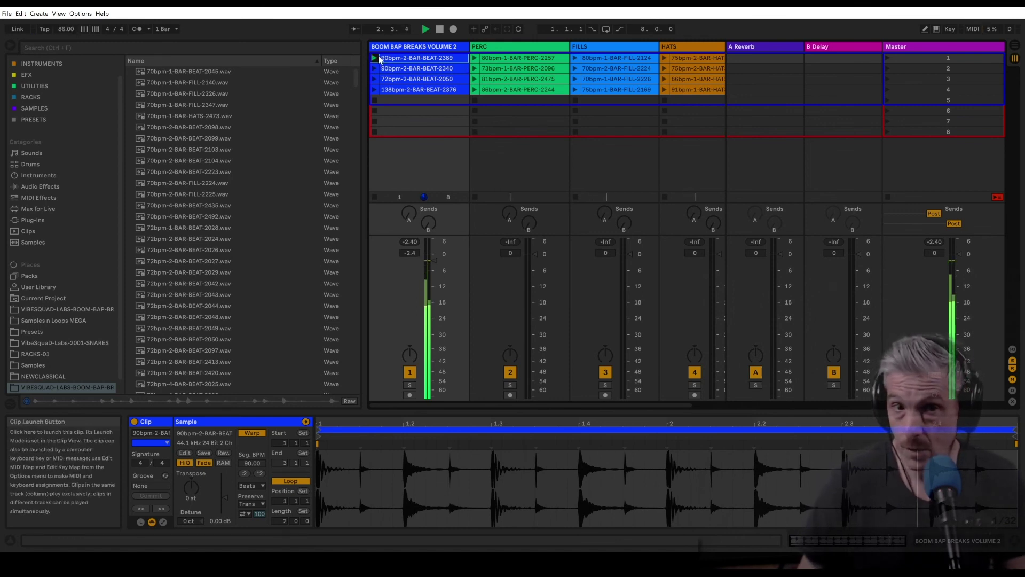
left_click(65, 29)
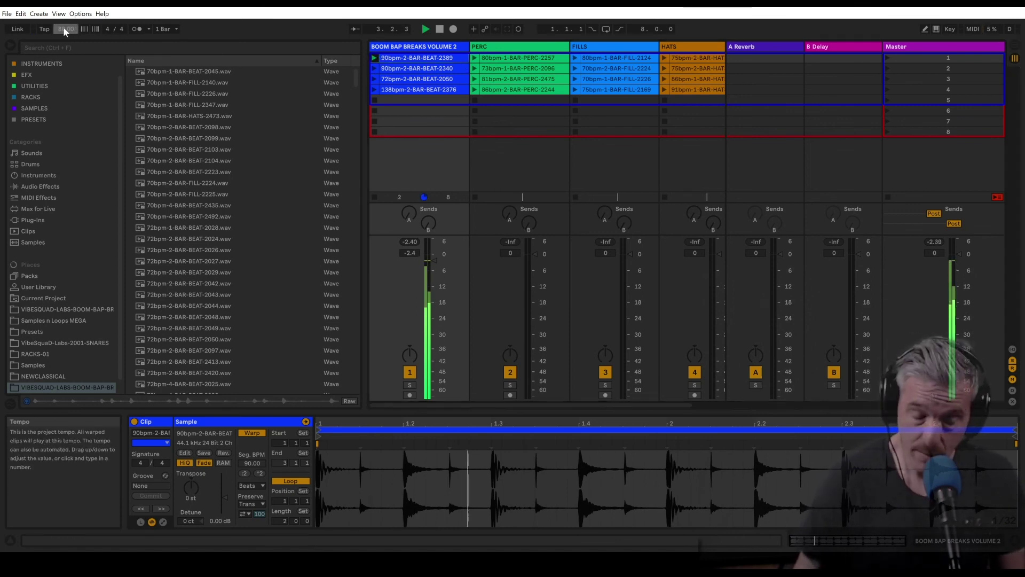
type("86")
key("Return")
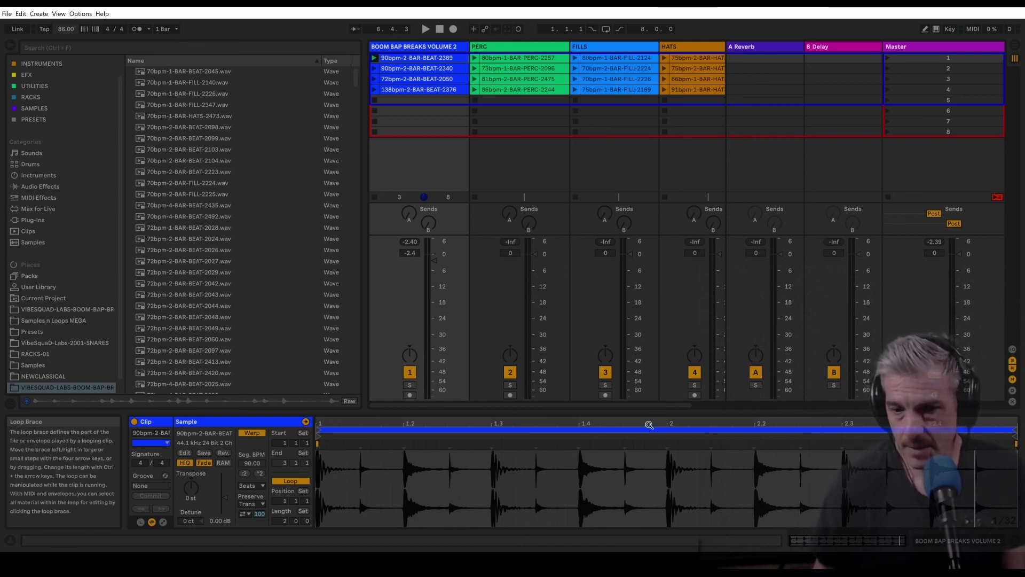
Place an insert mark at 1.4.3 in the waveform, enlarge the waveform area, and start playback.
left_click_drag(636, 424, 636, 470)
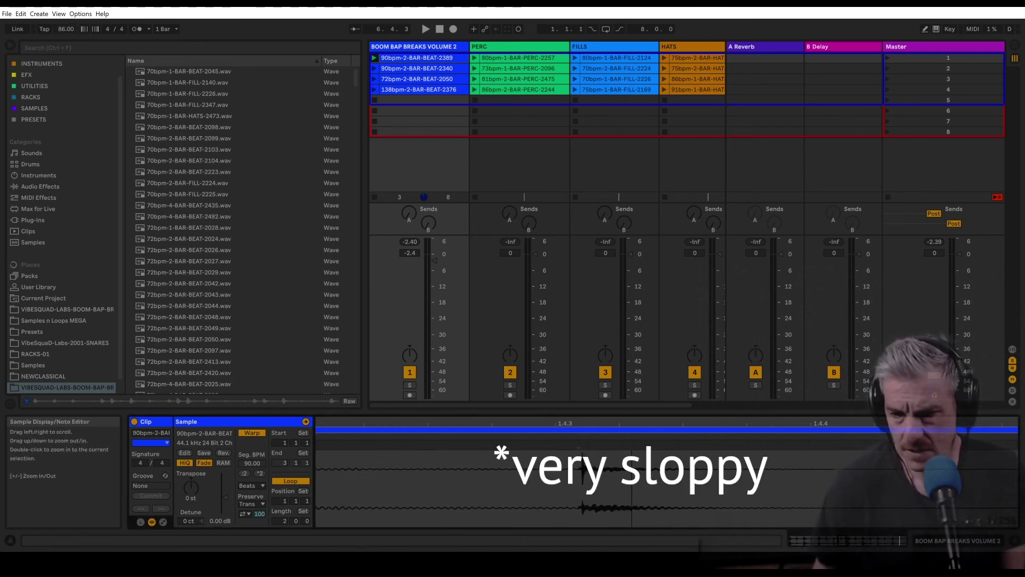
left_click(553, 458)
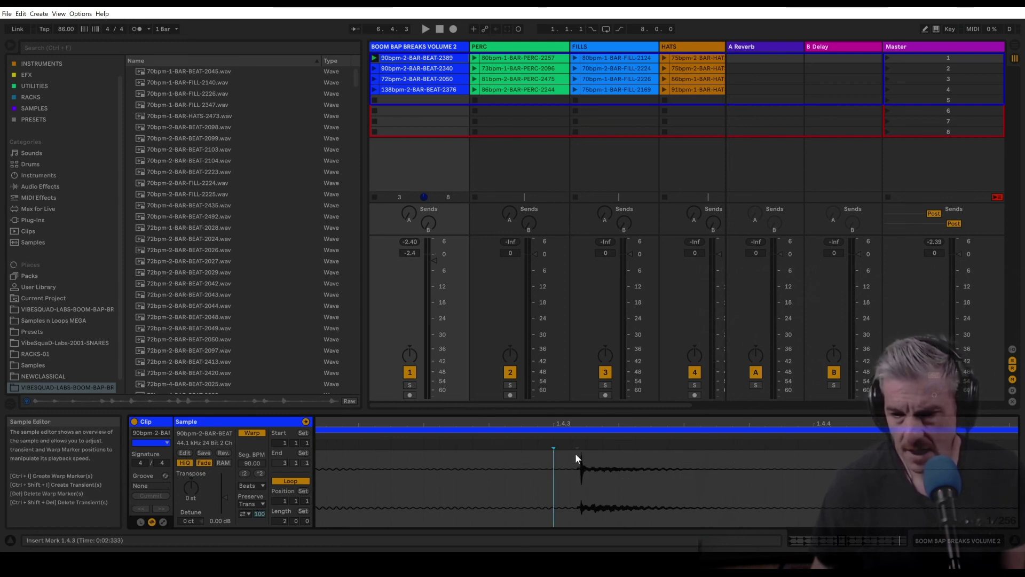
left_click_drag(563, 419, 574, 414)
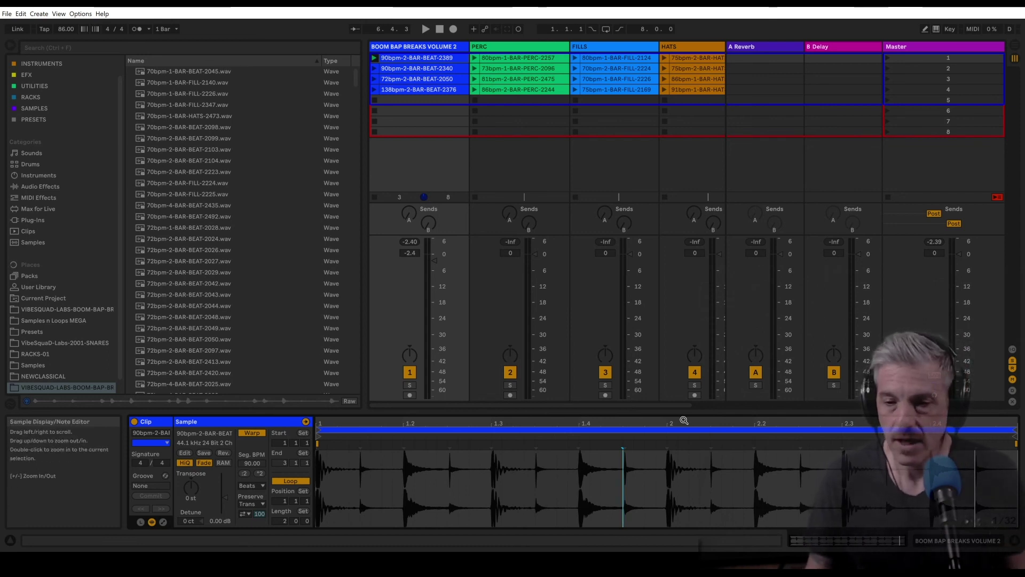
left_click_drag(682, 411, 690, 375)
key("space")
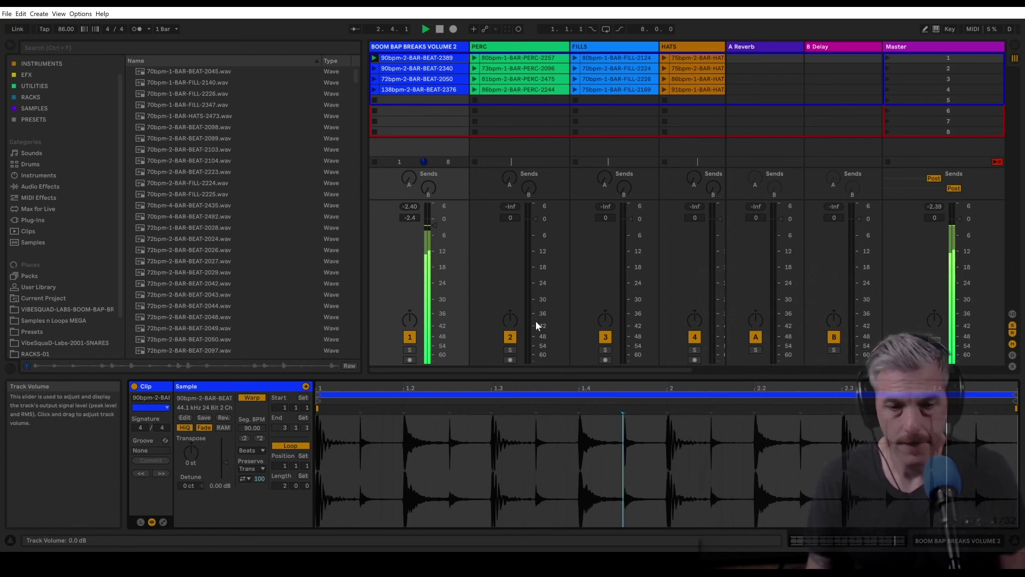
Audition the 2340, 2050 and 2376 beat loops, stop, then relaunch 90bpm-2-BAR-BEAT-2389.
left_click(373, 71)
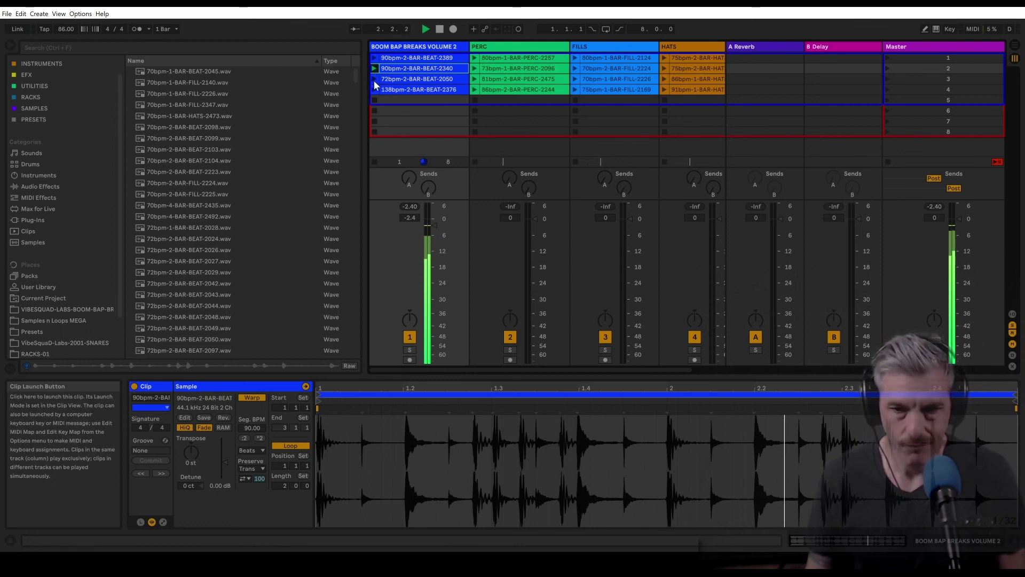
left_click(375, 81)
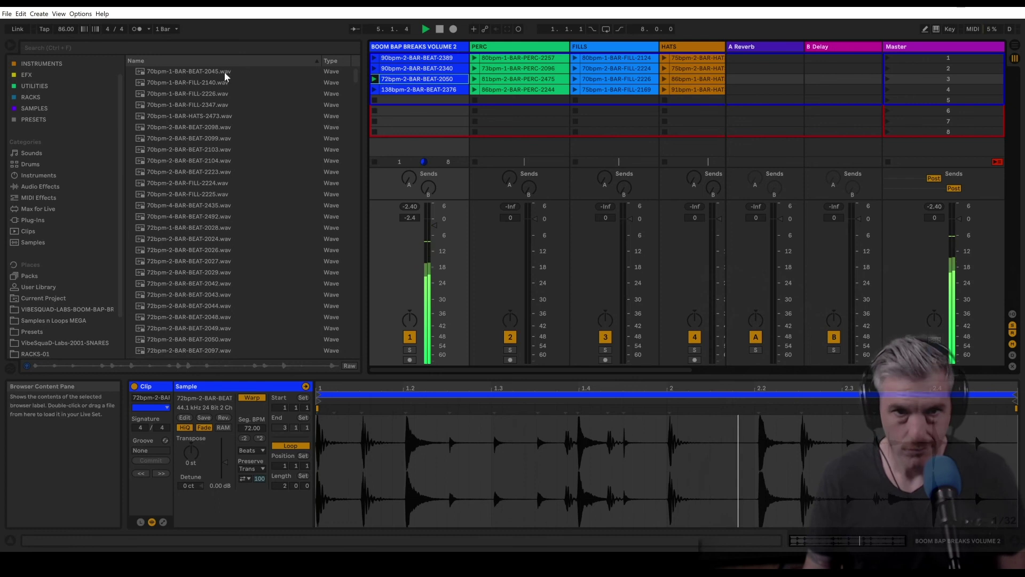
left_click(374, 89)
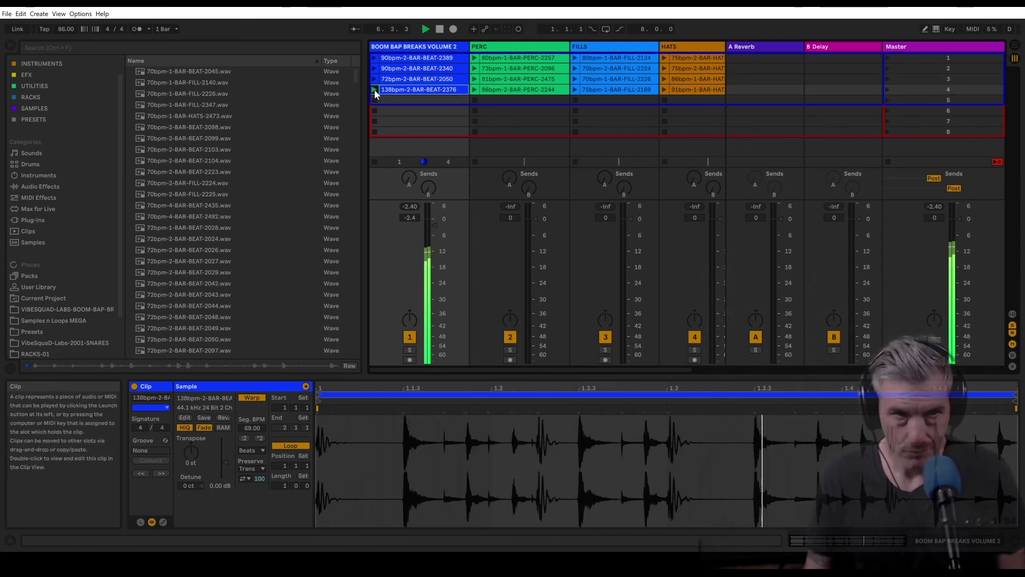
key("space")
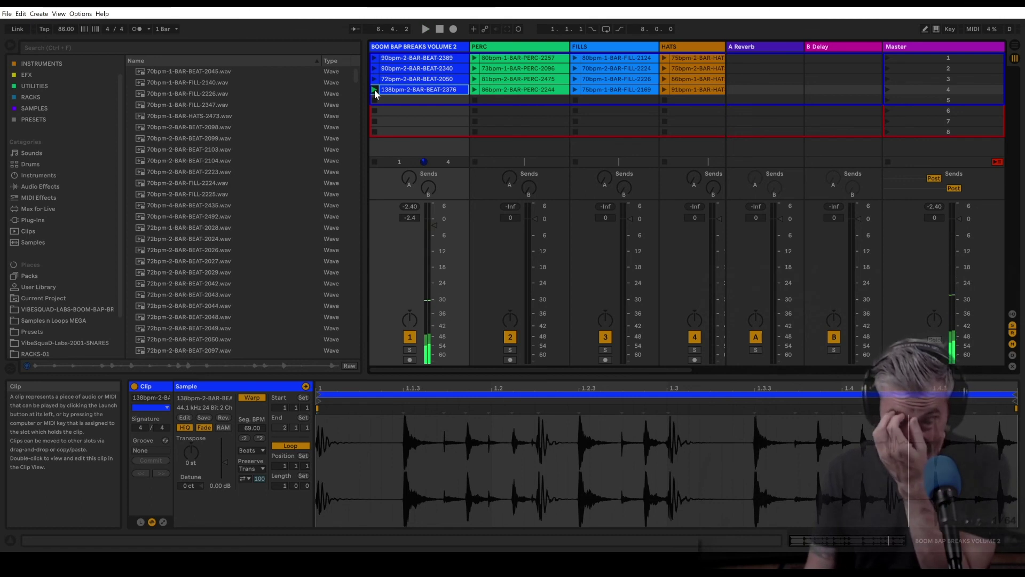
left_click(374, 58)
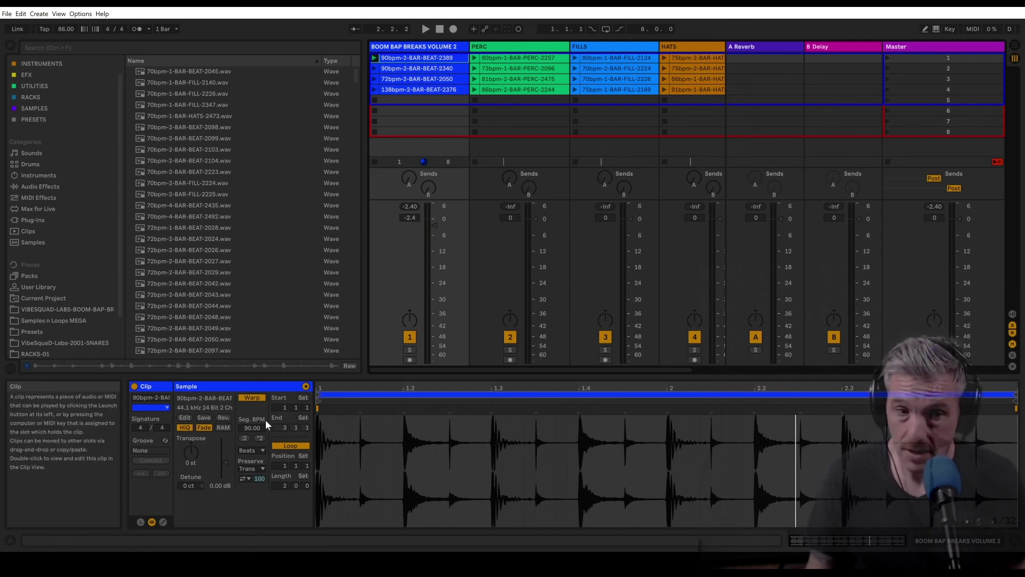
Enlarge the clip detail area and test the beat clip's Transpose during playback, leaving it at 0 st.
left_click_drag(288, 374, 291, 361)
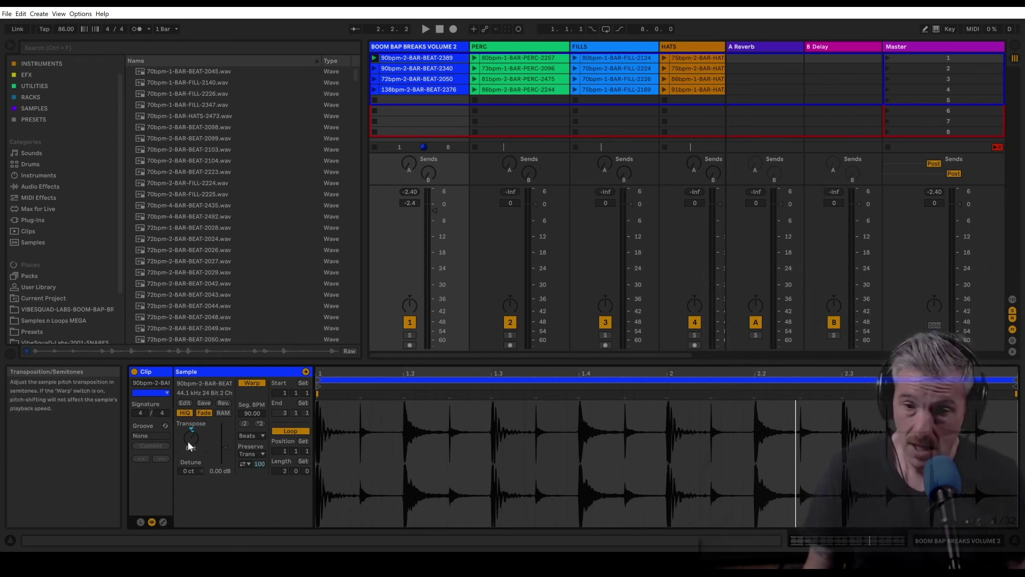
key("space")
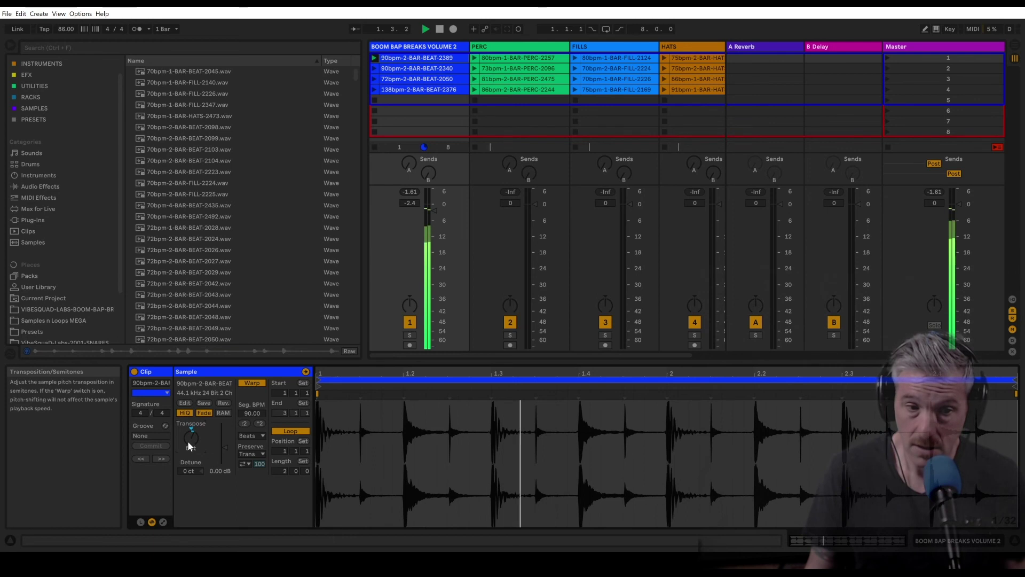
mouse_move(189, 446)
left_mouse_down()
mouse_move(190, 428)
mouse_move(190, 464)
mouse_move(189, 446)
left_mouse_up()
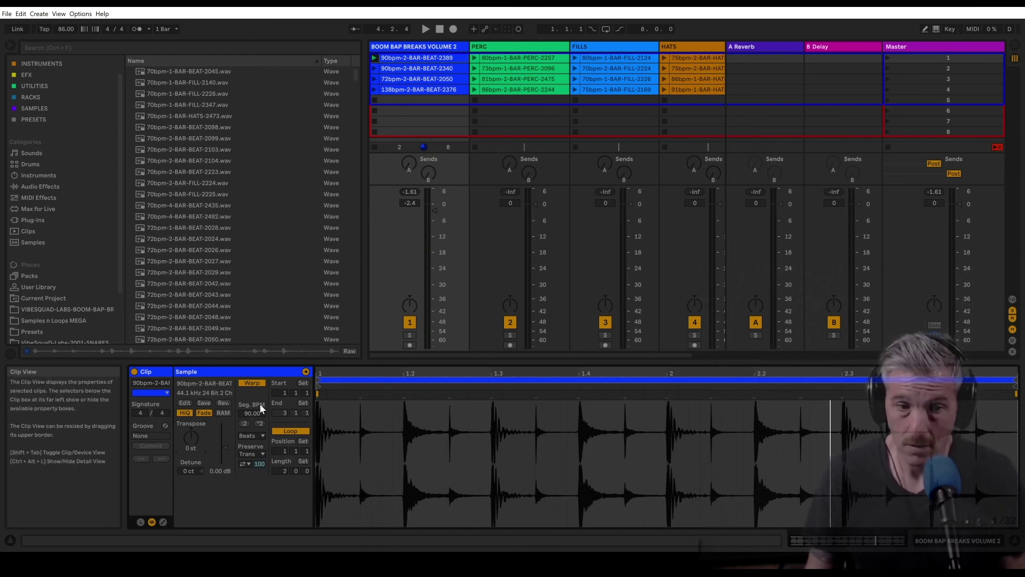
left_click(257, 456)
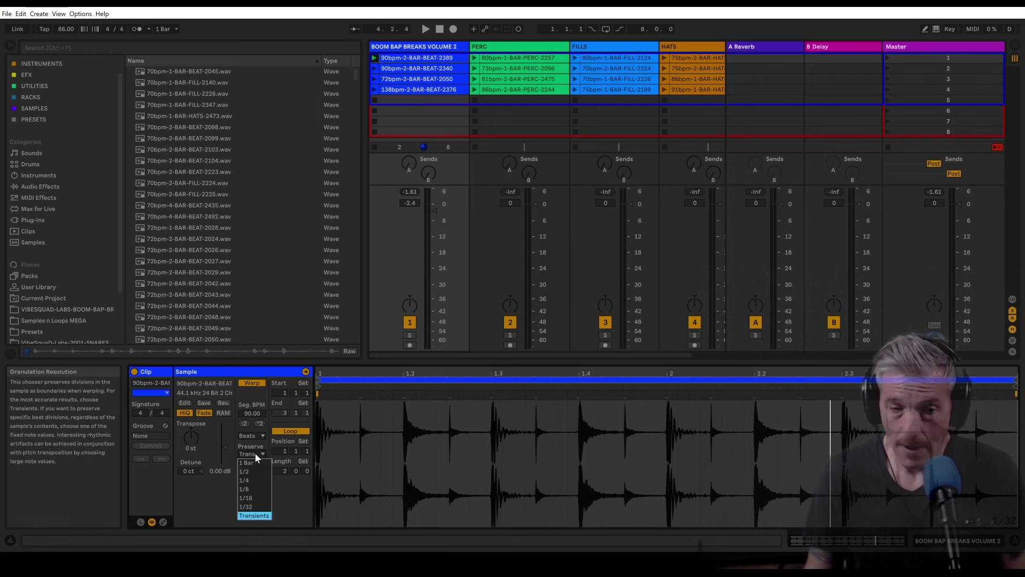
left_click(257, 456)
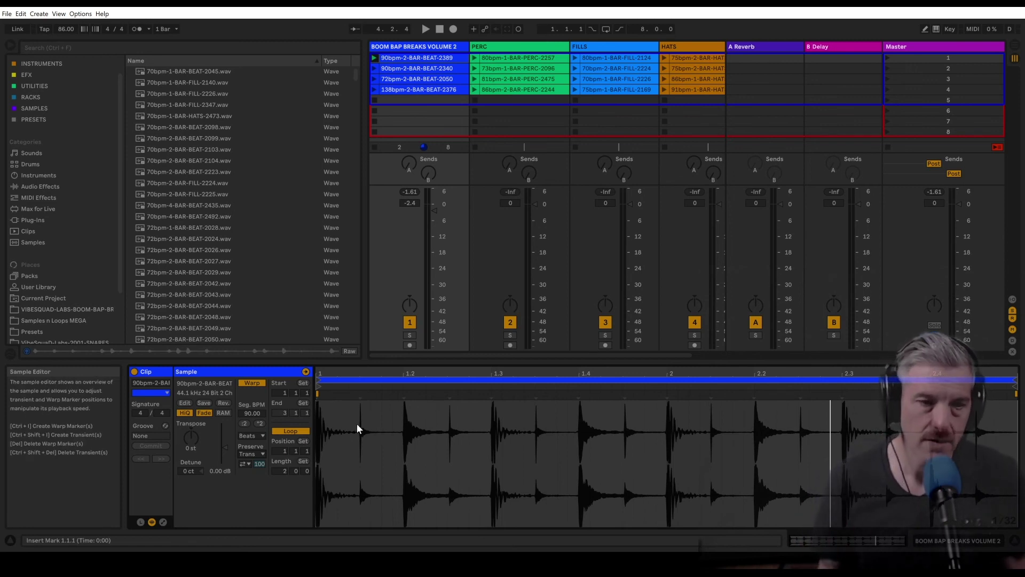
left_click(244, 454)
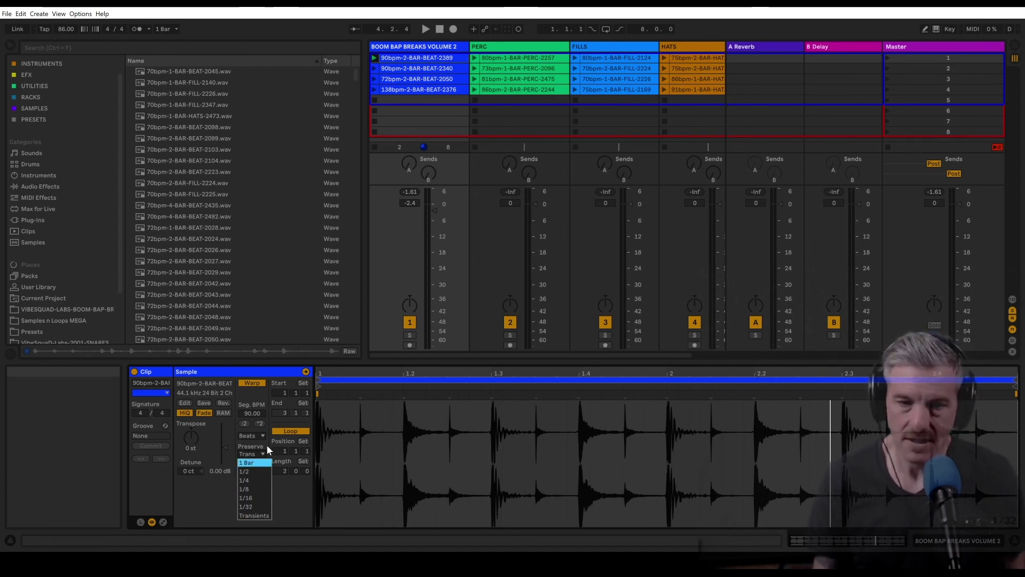
left_click(291, 498)
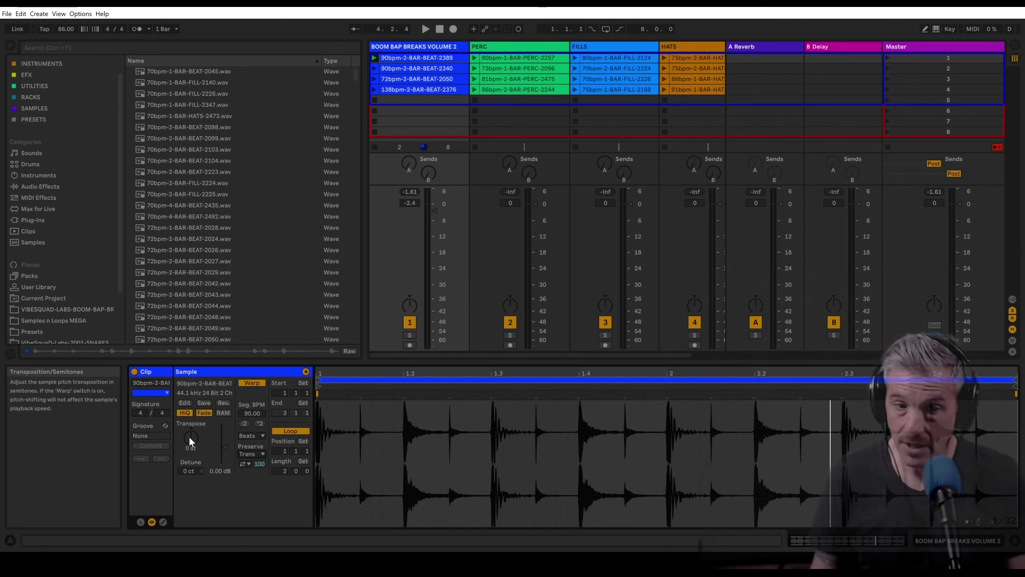
key("space")
left_click_drag(189, 437, 189, 400)
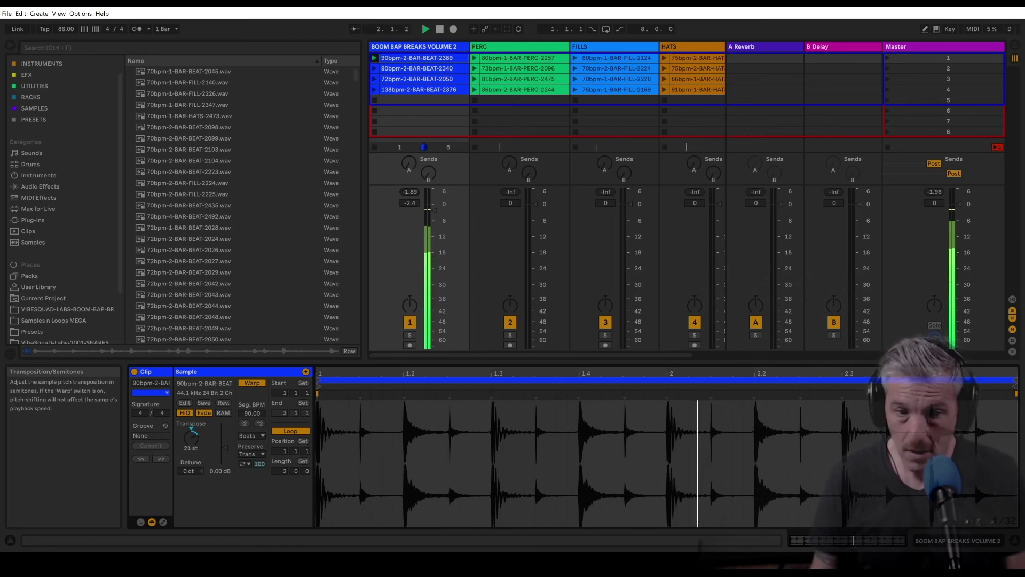
left_click_drag(190, 437, 191, 475)
key("space")
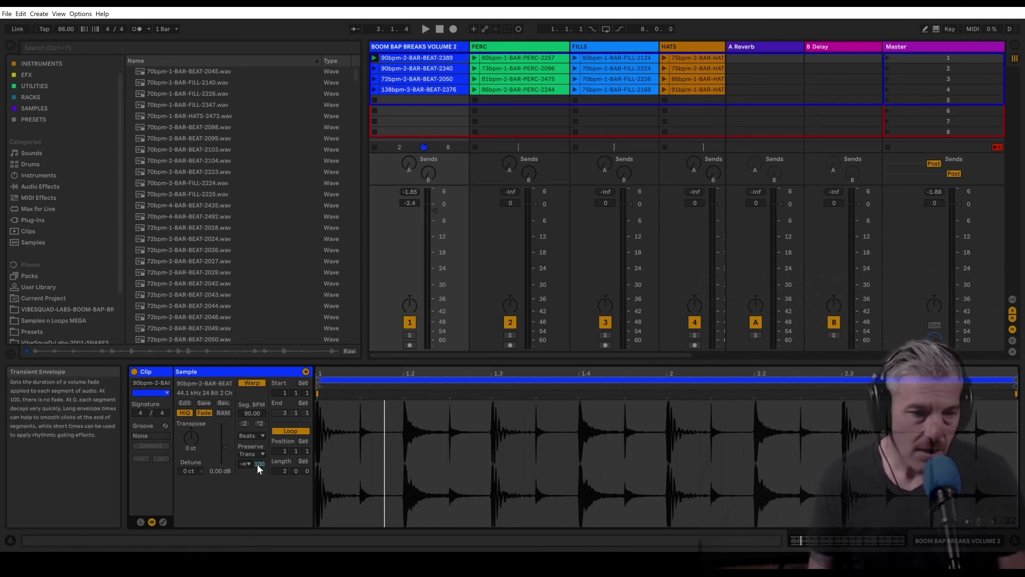
Set the beat clip's Transient Envelope to 0 and play it to hear the change.
left_click(257, 464)
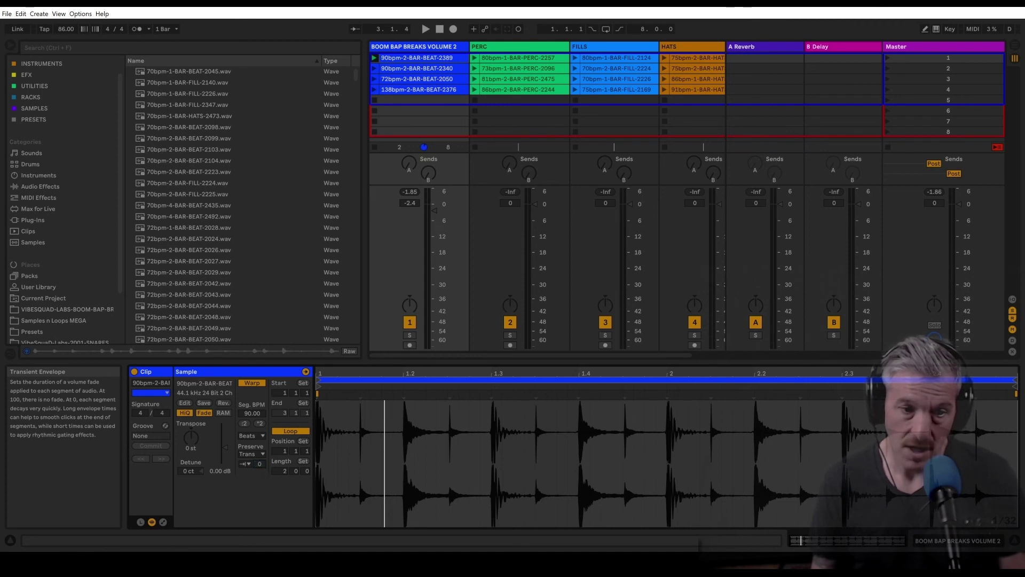
key("space")
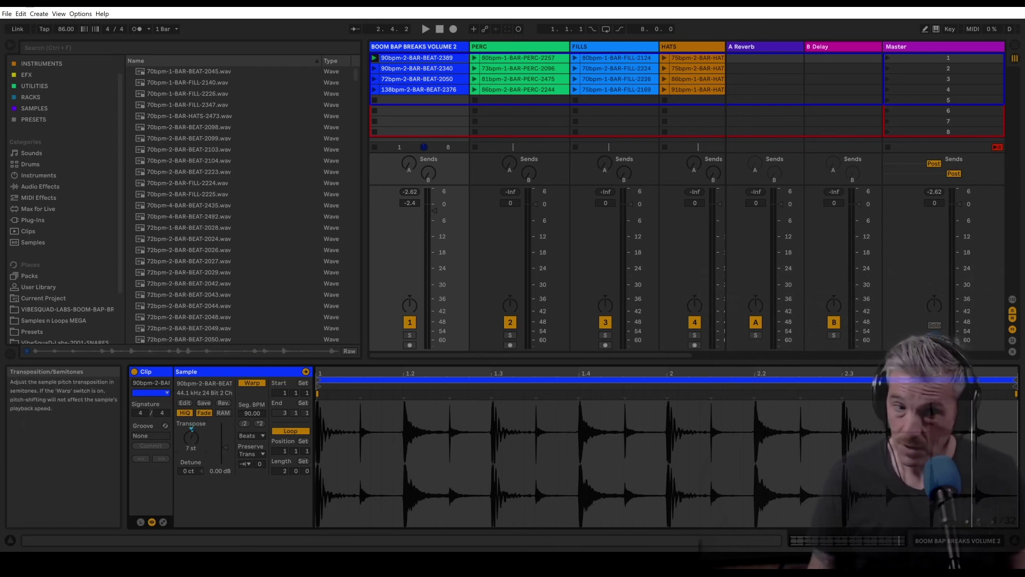
Play the beat clip, sweep Transpose down to 3 st, then reset it to 0 st.
key("space")
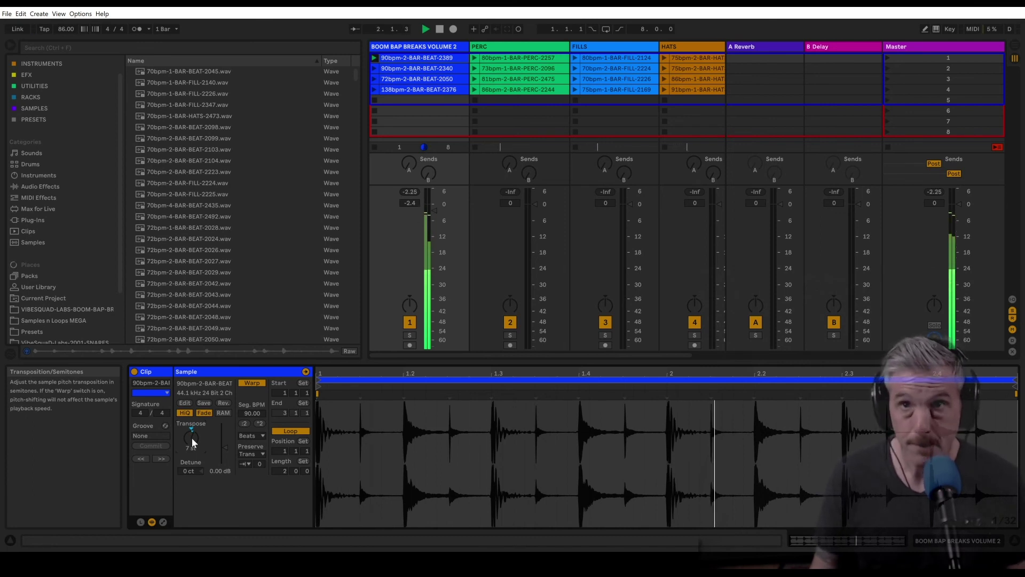
left_click_drag(191, 437, 191, 451)
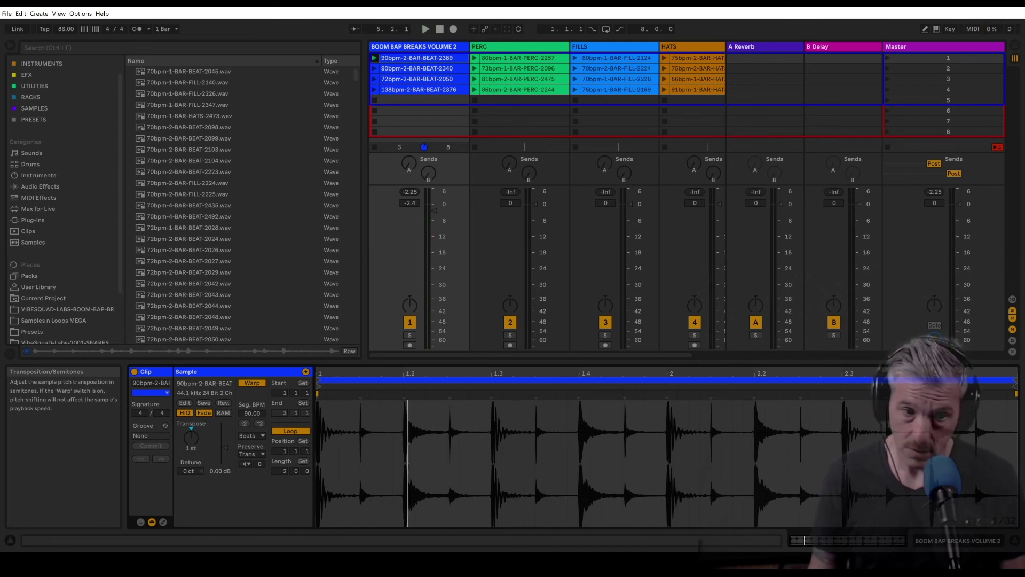
double_click(192, 438)
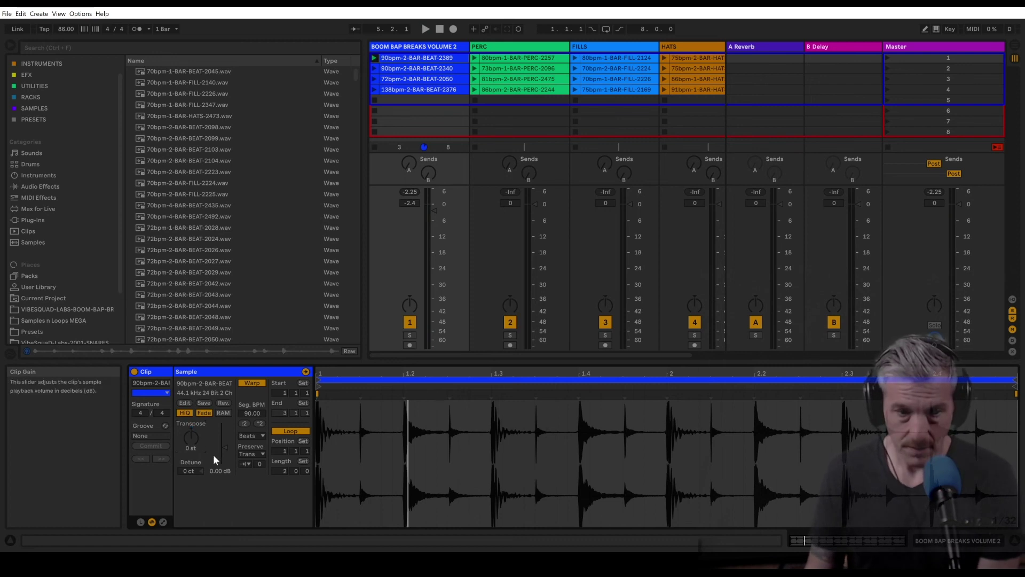
Sweep the Transient Envelope through lower values during playback, finishing back at 100.
mouse_move(260, 463)
left_mouse_down()
mouse_move(259, 449)
mouse_move(259, 472)
left_mouse_up()
key("space")
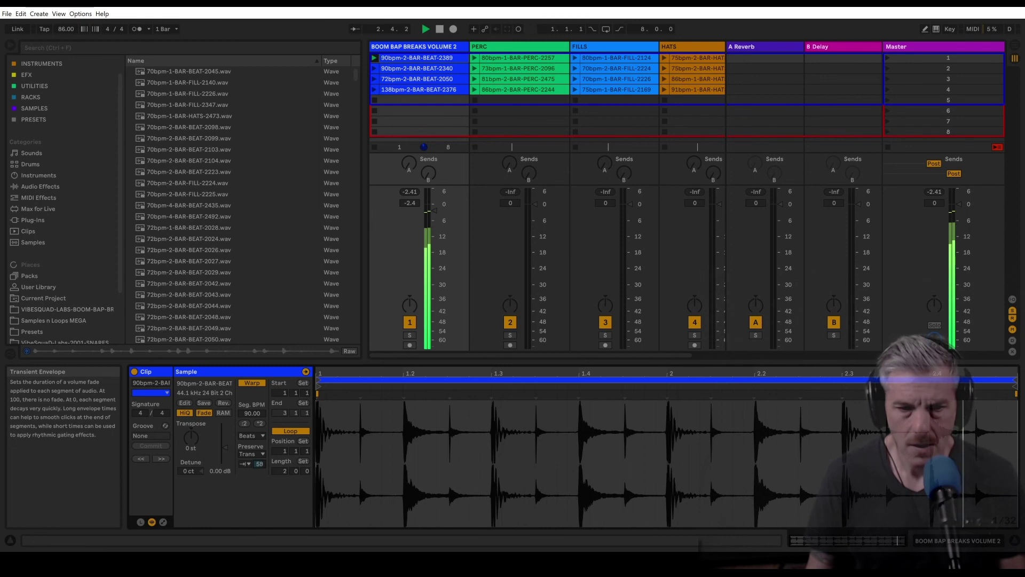
left_click_drag(259, 464, 259, 468)
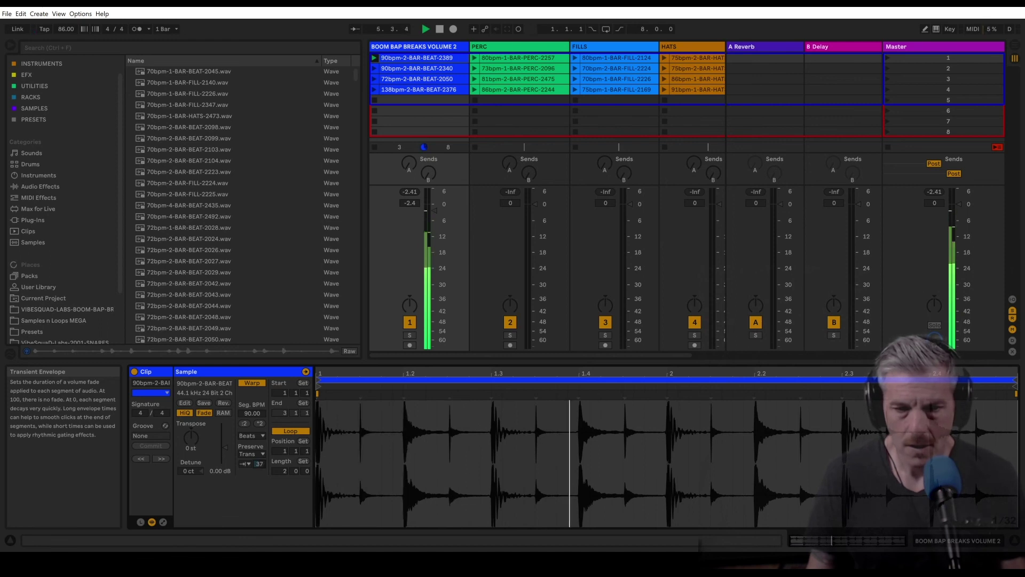
left_click_drag(259, 464, 261, 437)
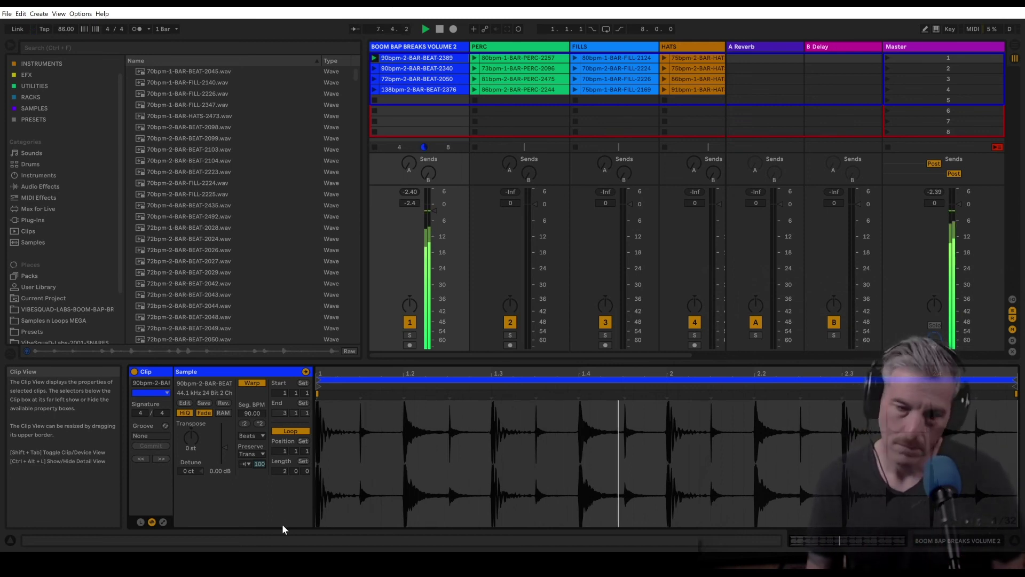
left_click(244, 464)
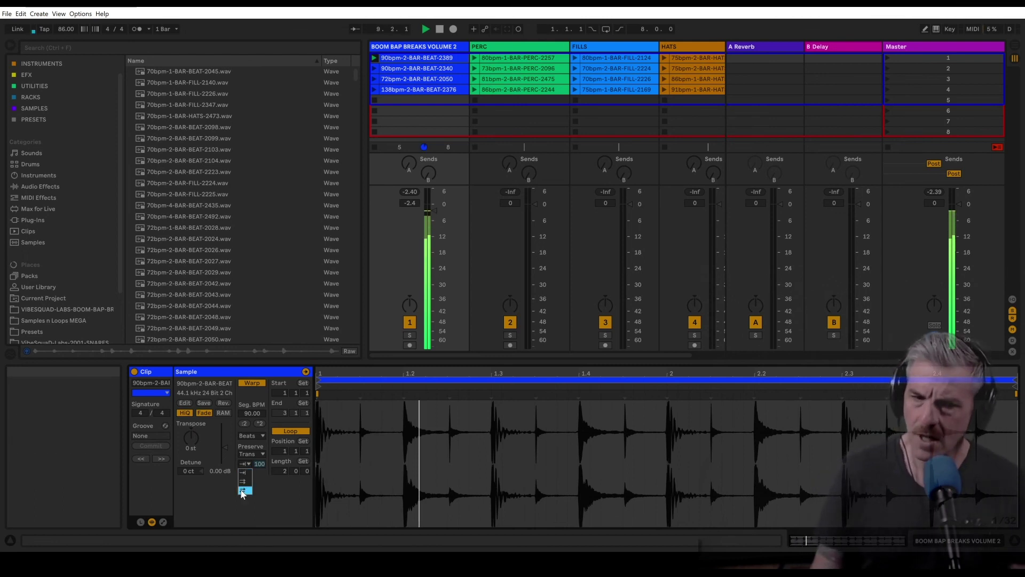
Try back-and-forth transient looping, then set the Transient Loop Mode to Loop Forward.
left_click(241, 491)
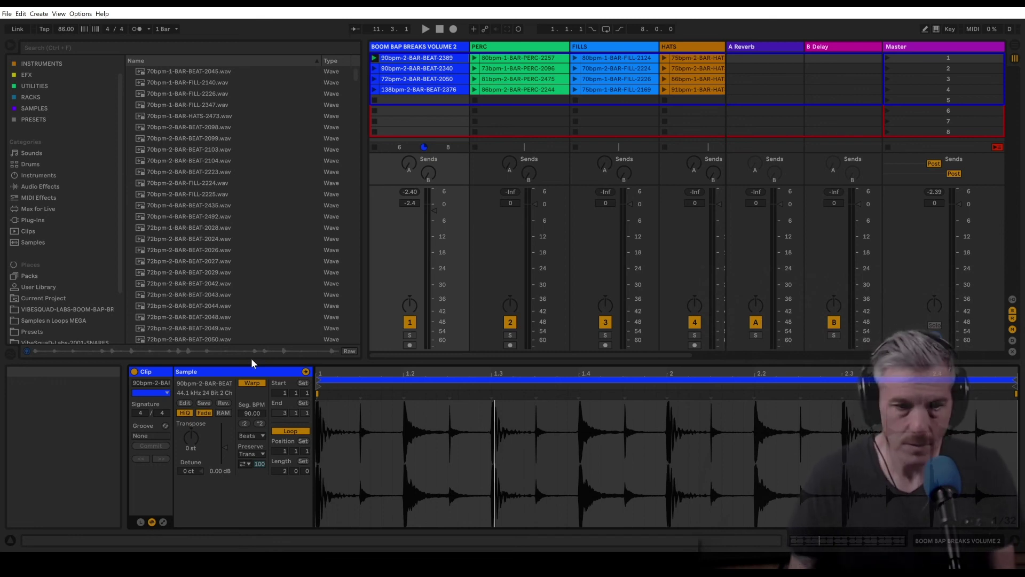
left_click(256, 452)
left_click(255, 451)
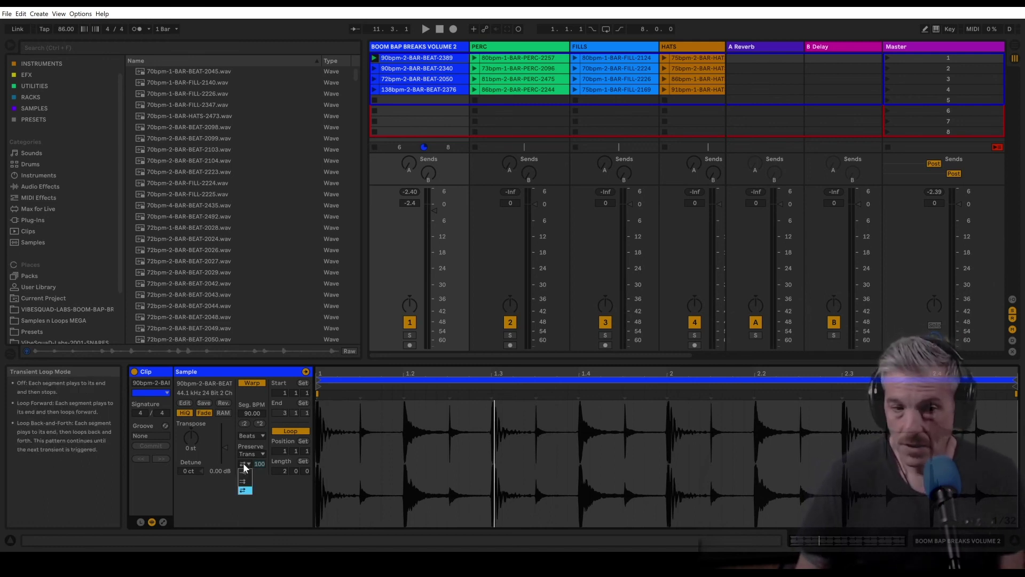
left_click(246, 482)
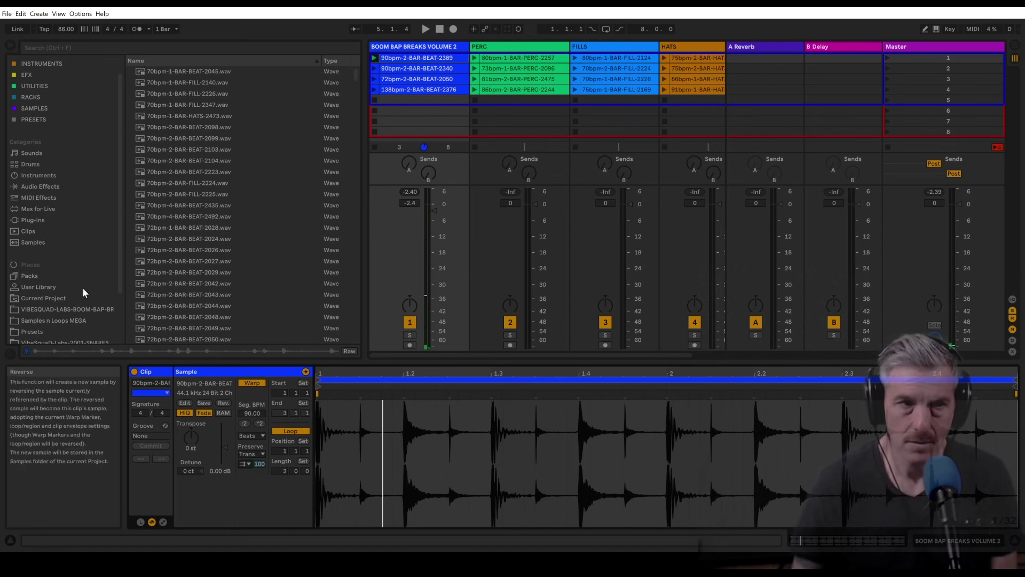
Slow the tempo and switch the beat clip to Loop Back-and-Forth transient mode.
left_click_drag(71, 27, 70, 31)
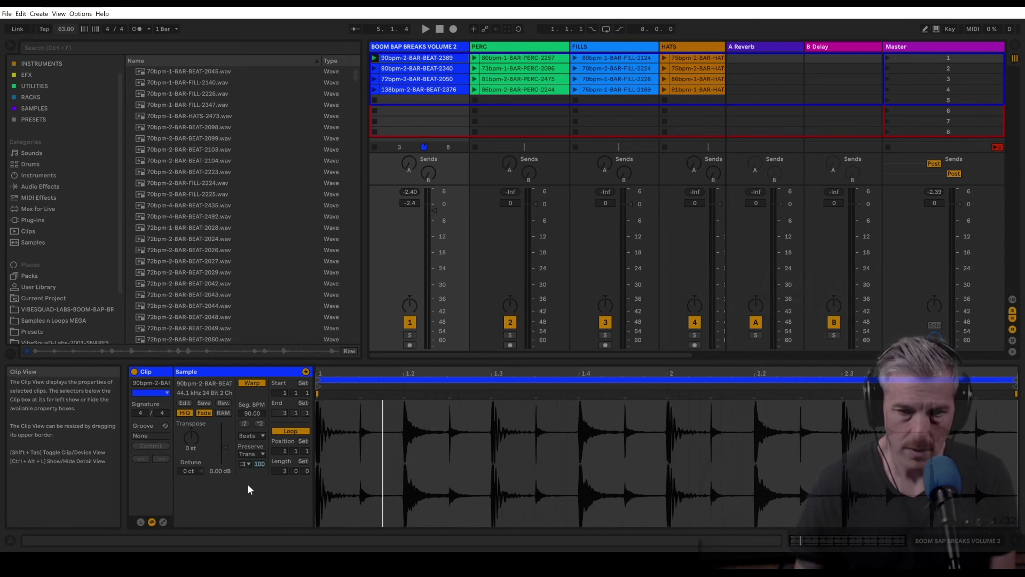
key("space")
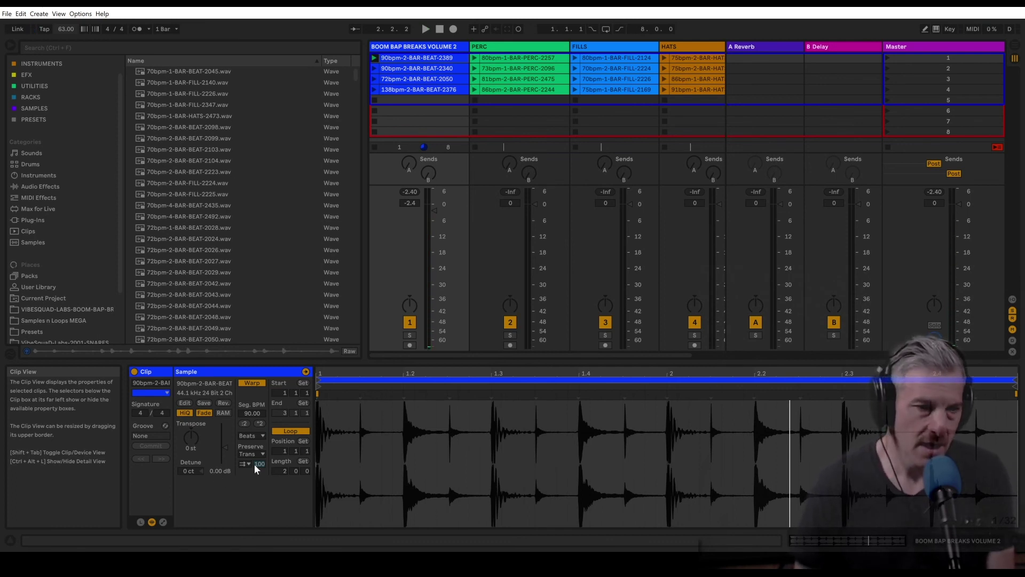
left_click(249, 462)
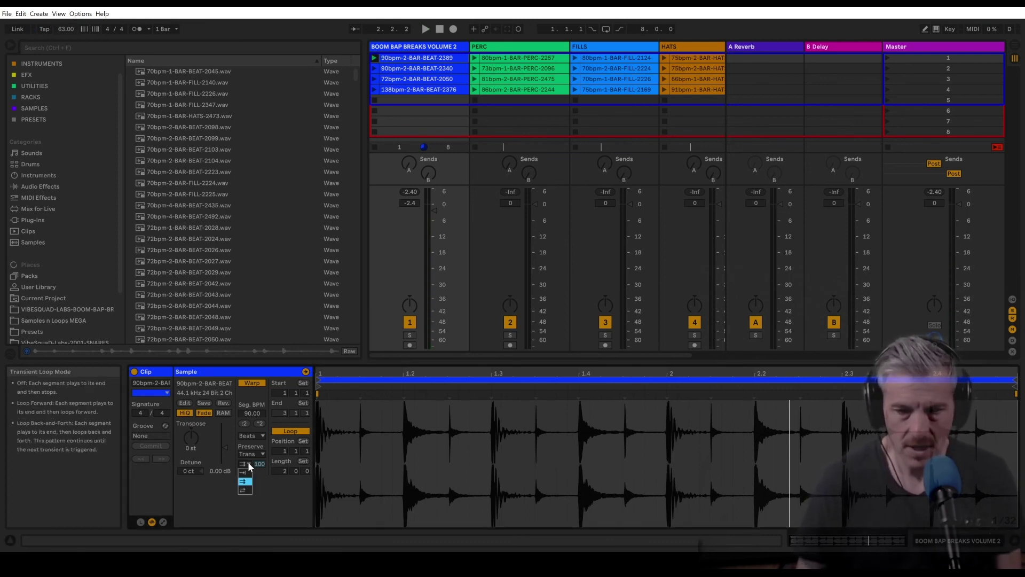
left_click(243, 490)
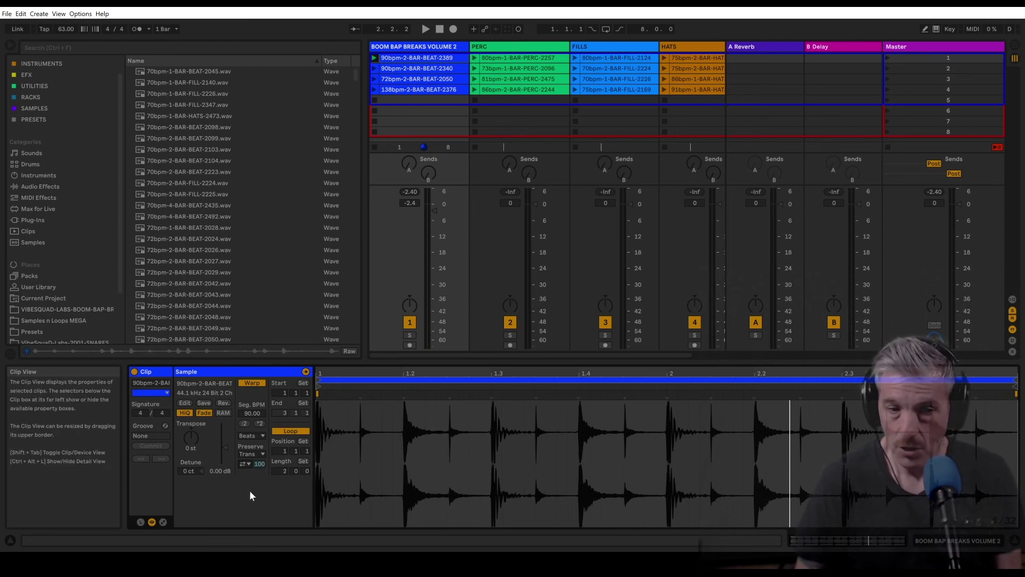
key("space")
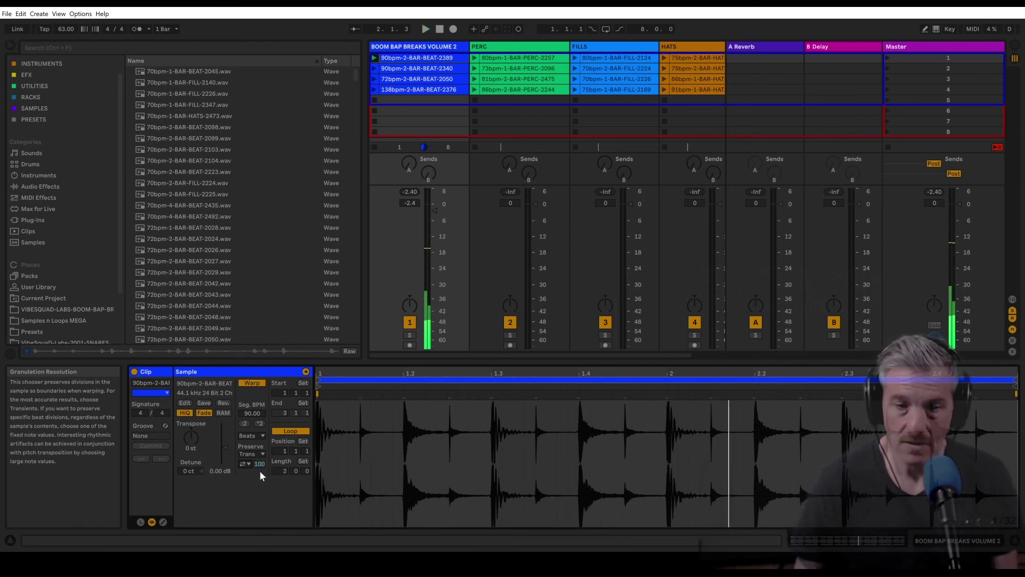
Enter 100 BPM as the project tempo, then settle on 90 BPM.
left_click(67, 29)
type("100")
key("Return")
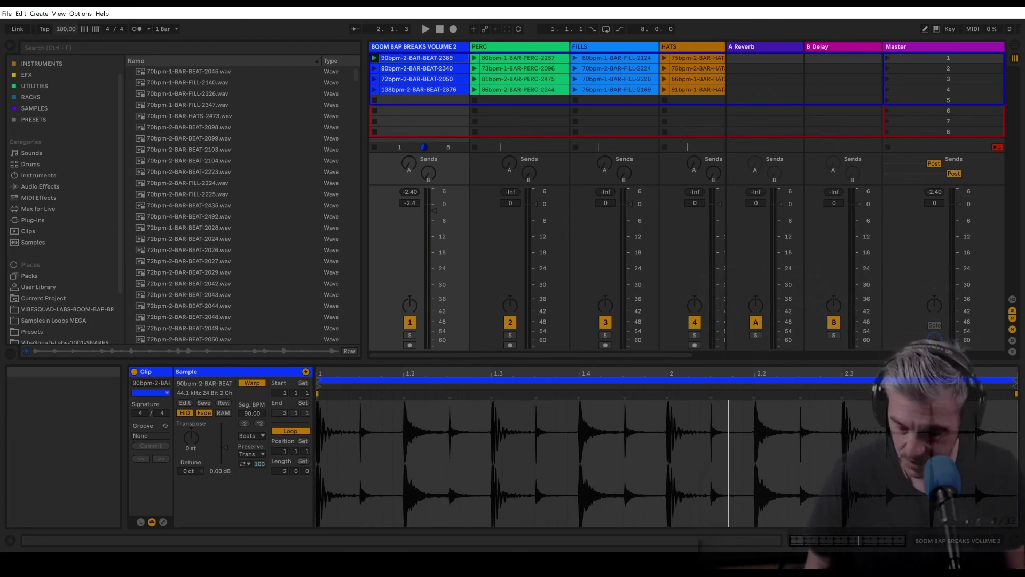
type("90")
key("Return")
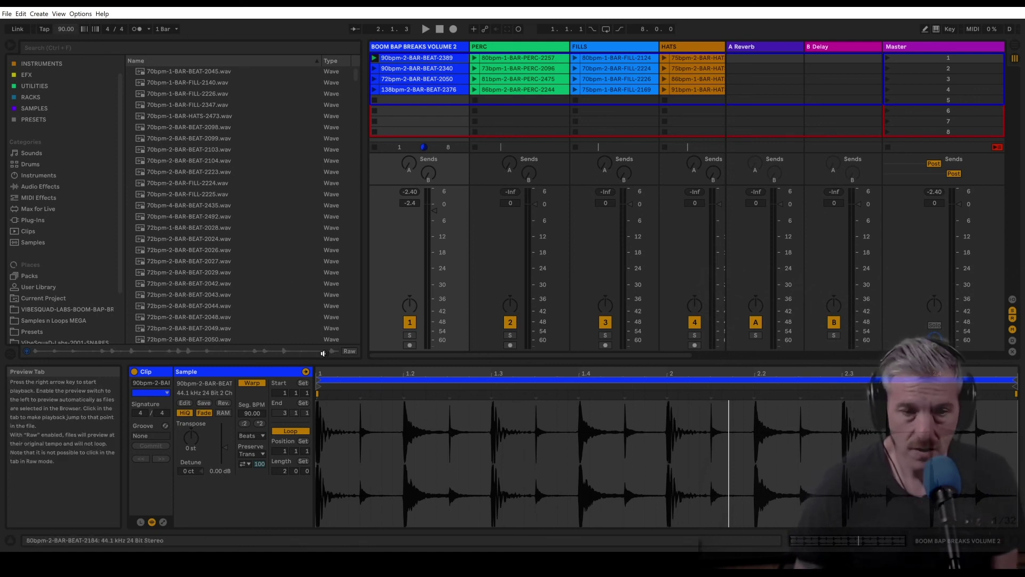
Play the beat, lower its transient envelope to about 70 and transpose it up 2 st.
key("space")
left_click_drag(259, 464, 259, 487)
left_click_drag(191, 438, 191, 433)
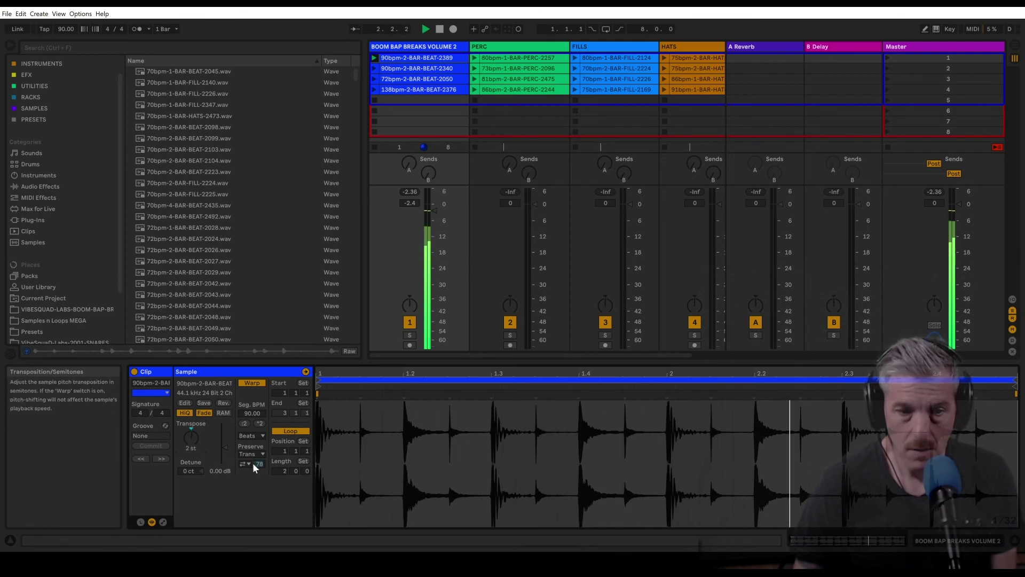
Select and launch the 138bpm-2-BAR-BEAT-2376 clip and double its segment BPM to 138.
left_click(375, 90)
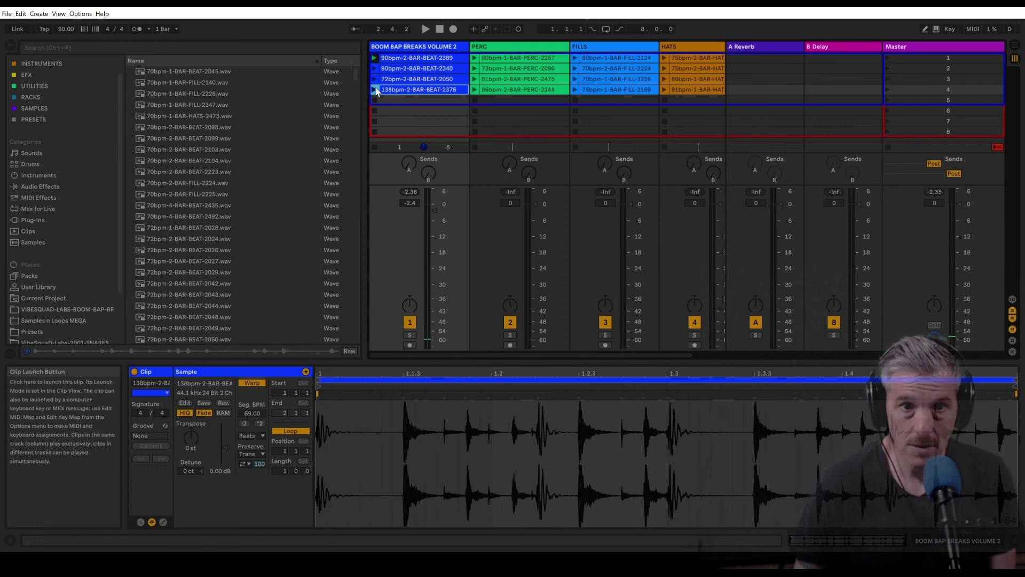
left_click(376, 90)
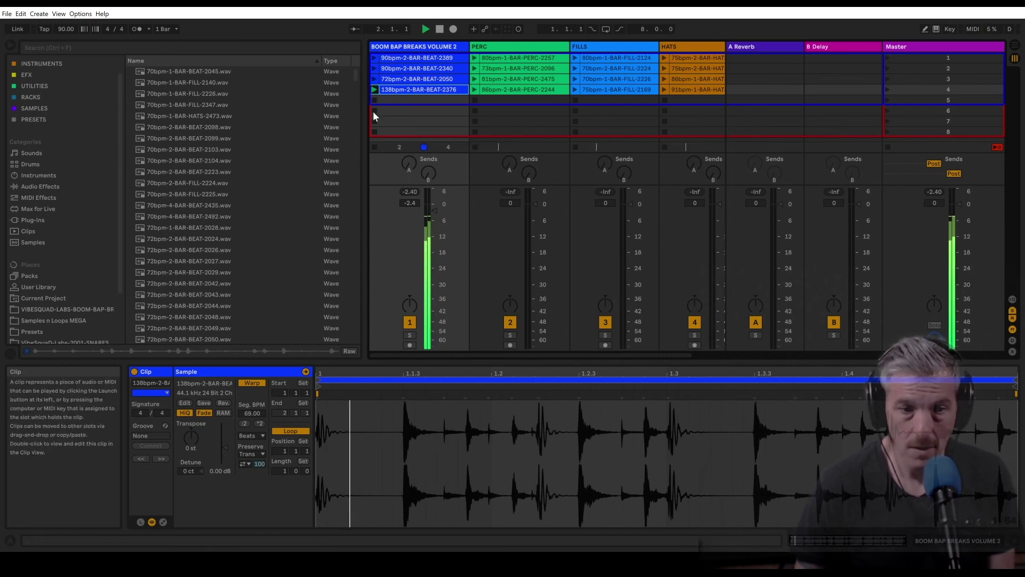
left_click(260, 423)
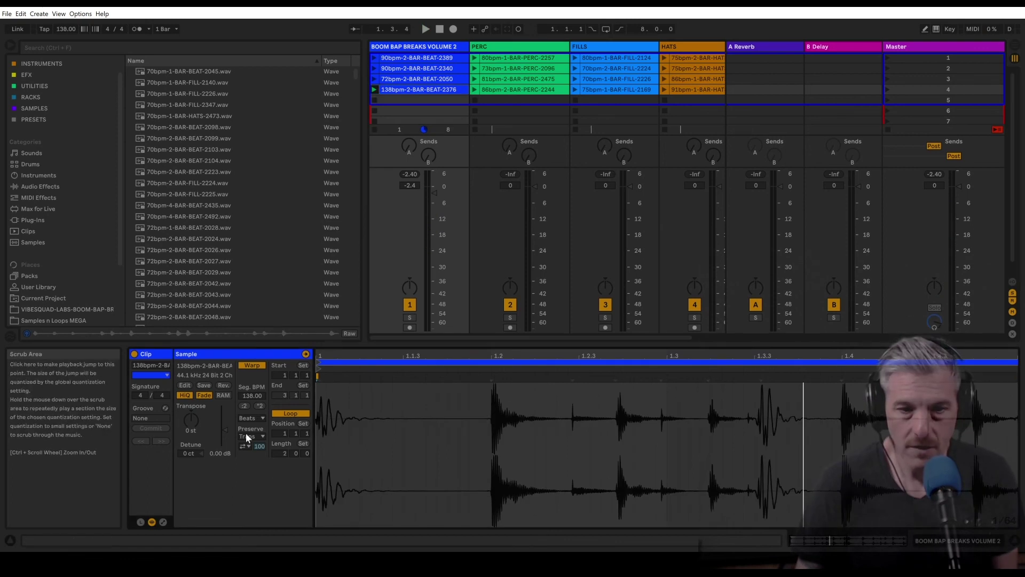
left_click(245, 446)
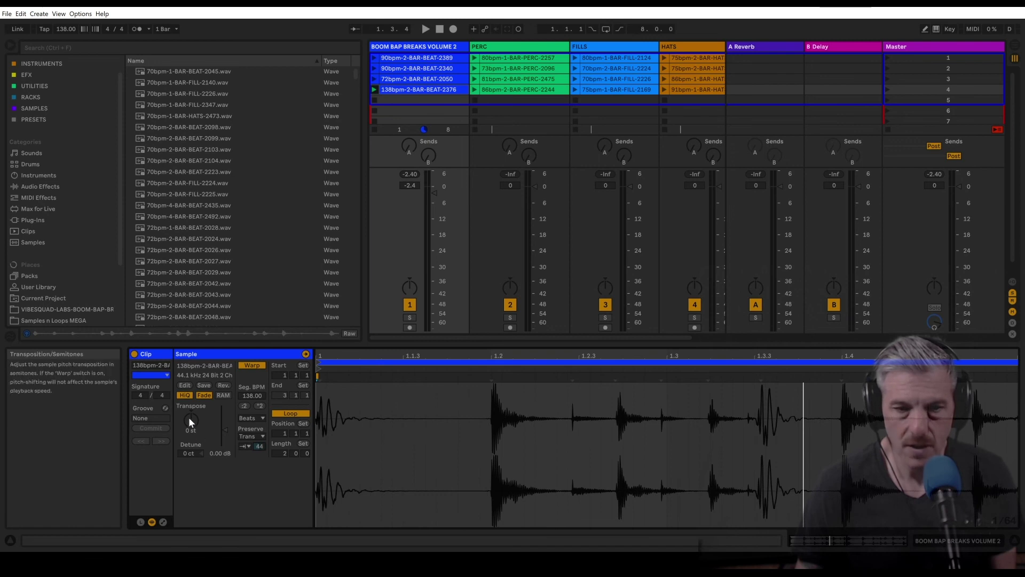
key("space")
Transpose the beat to 5 st and try several transient loop modes, ending with looping off.
left_click_drag(188, 417, 188, 427)
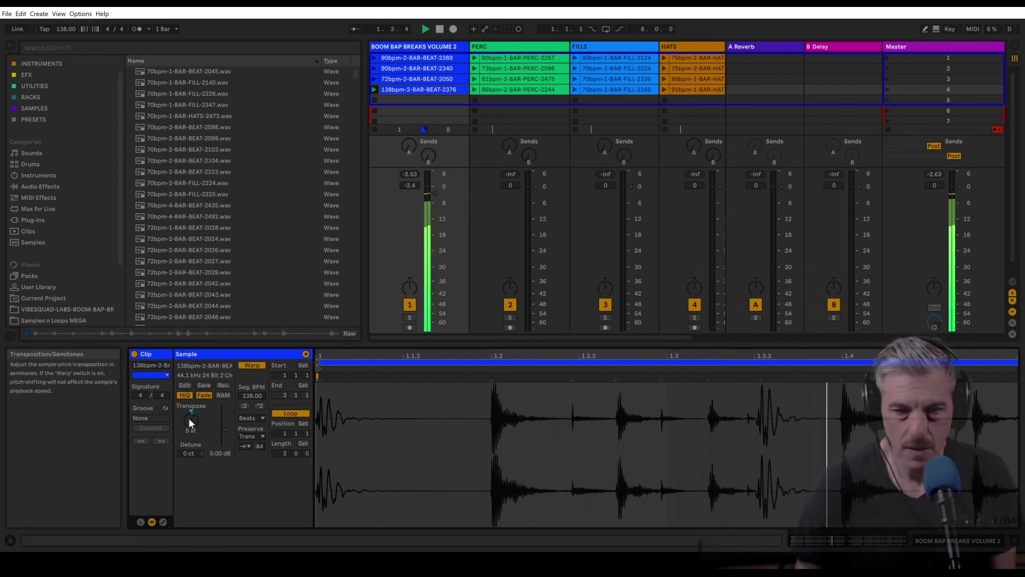
left_click(243, 450)
left_click(244, 464)
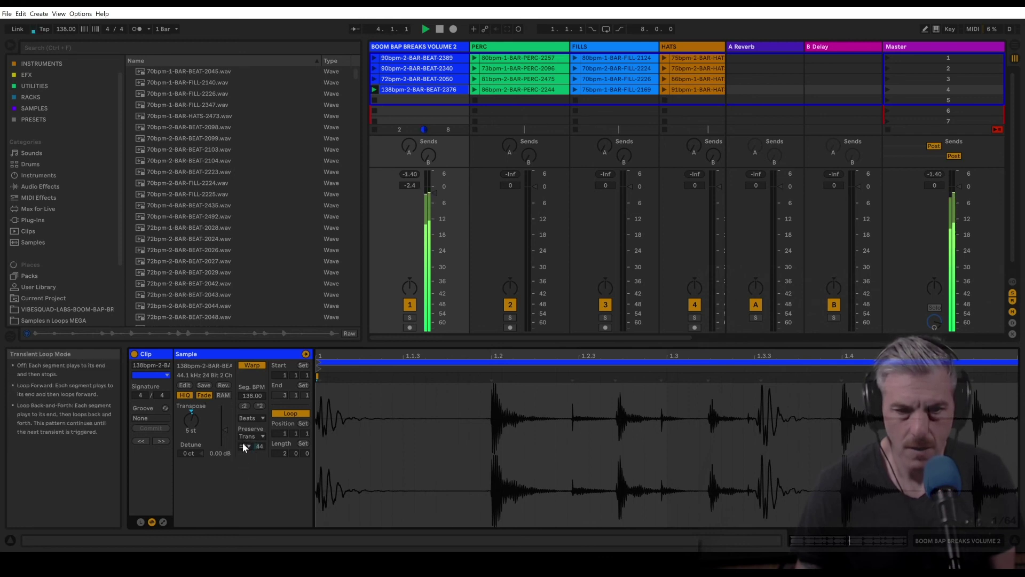
left_click(243, 446)
left_click(243, 473)
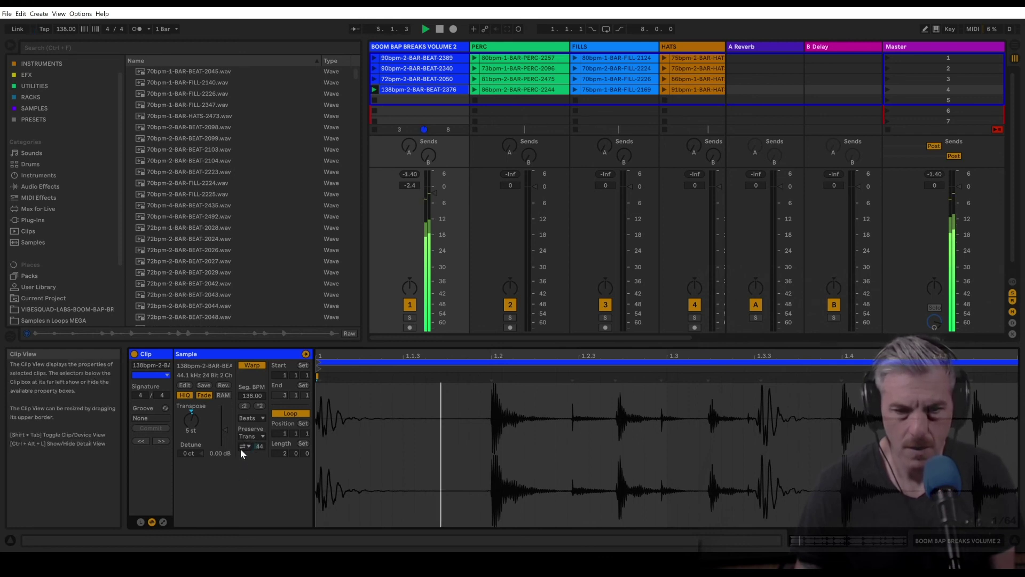
left_click(244, 446)
left_click(244, 454)
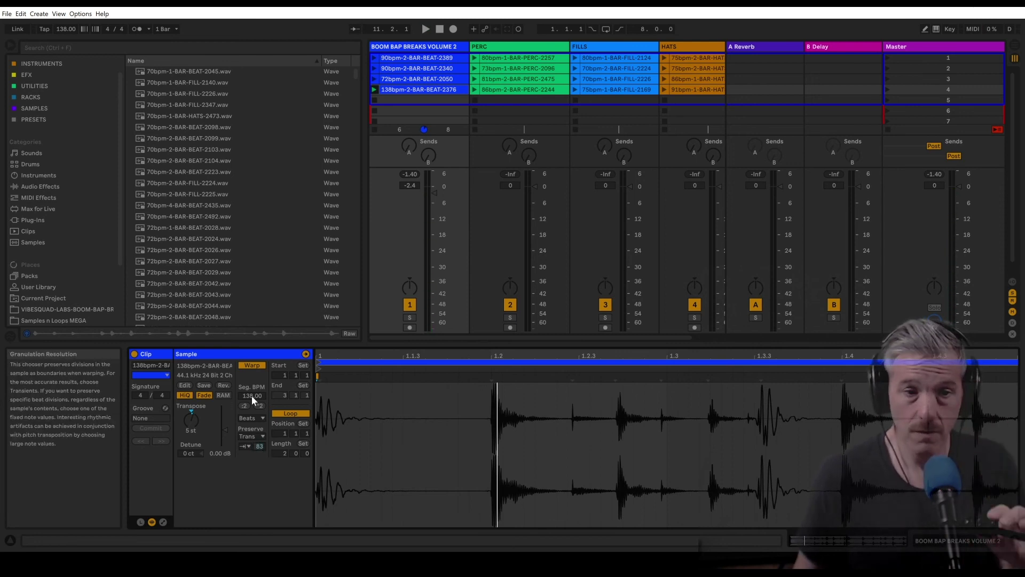
left_click(245, 446)
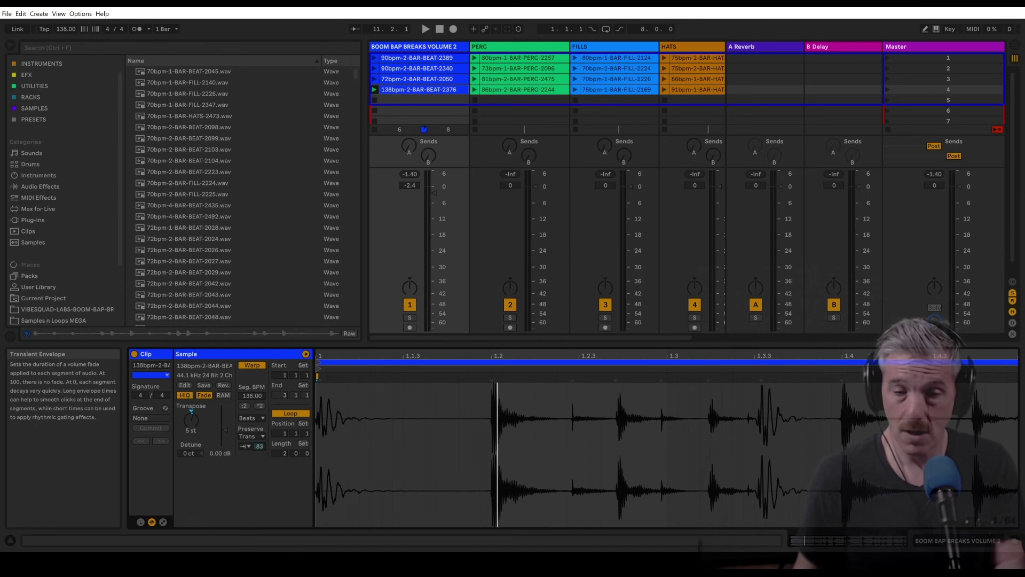
left_click(473, 208)
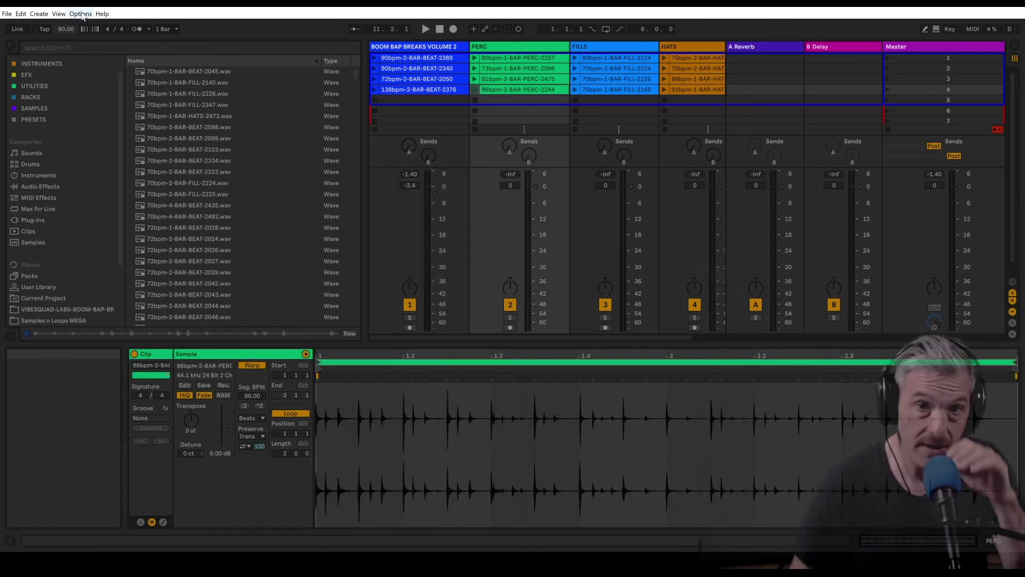
Set the song tempo to 80 BPM, launch the 80bpm-1-BAR-PERC-2257 clip, and lower the PERC track to -3.2 dB.
left_click(65, 29)
type("80")
key("Return")
left_click(474, 59)
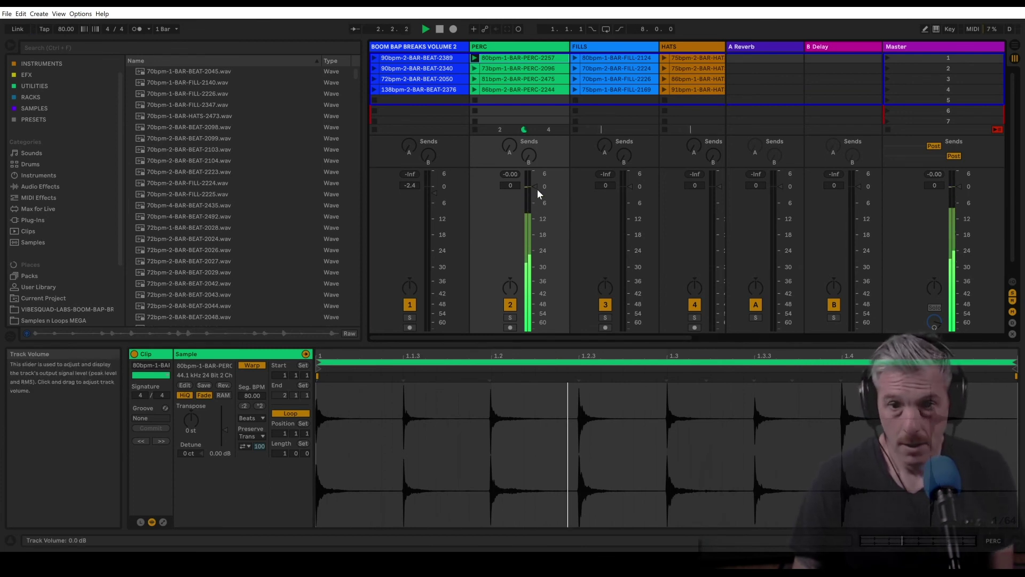
left_click_drag(533, 193, 533, 200)
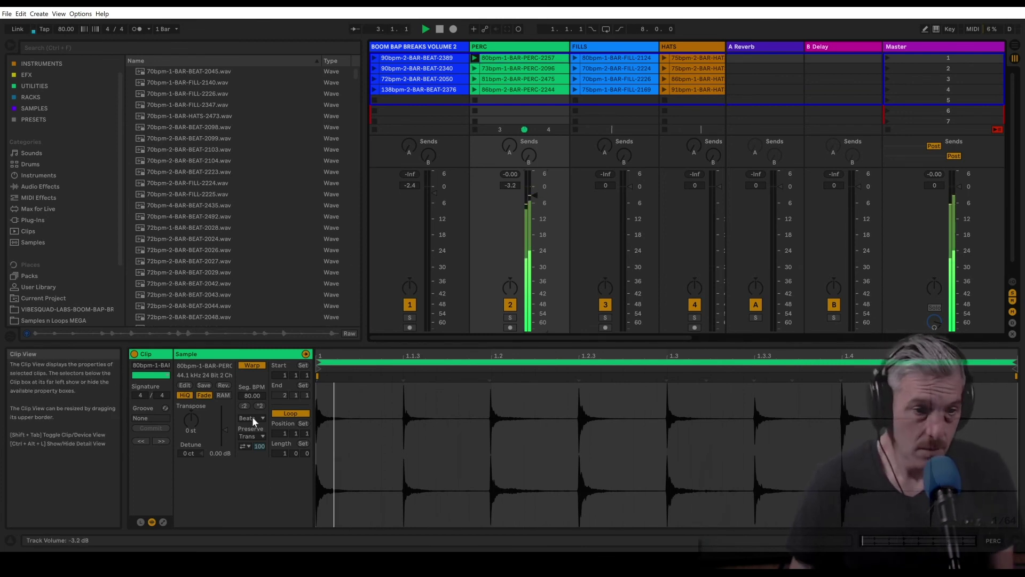
Experiment with PERC transpose, transient loop off, envelope 46 and reverse, then restore envelope 100, unreversed, 0 st.
left_click_drag(196, 420, 197, 411)
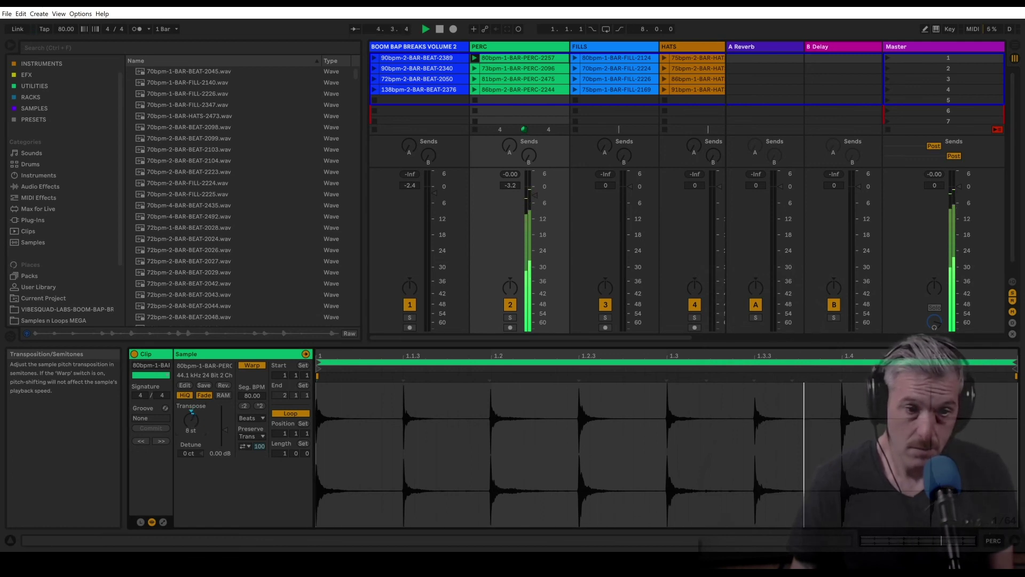
left_click(245, 446)
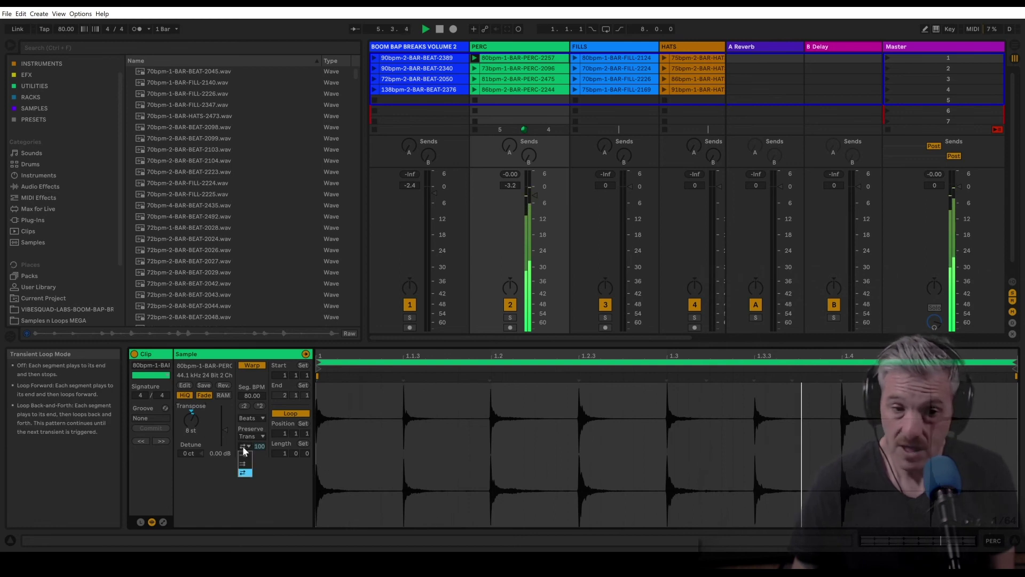
left_click(244, 456)
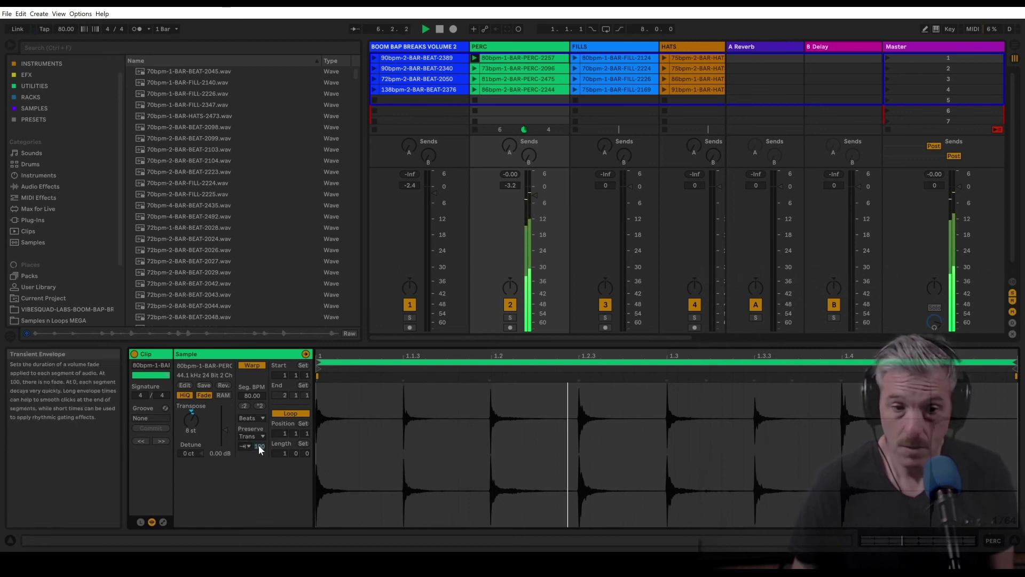
left_click_drag(259, 447, 259, 458)
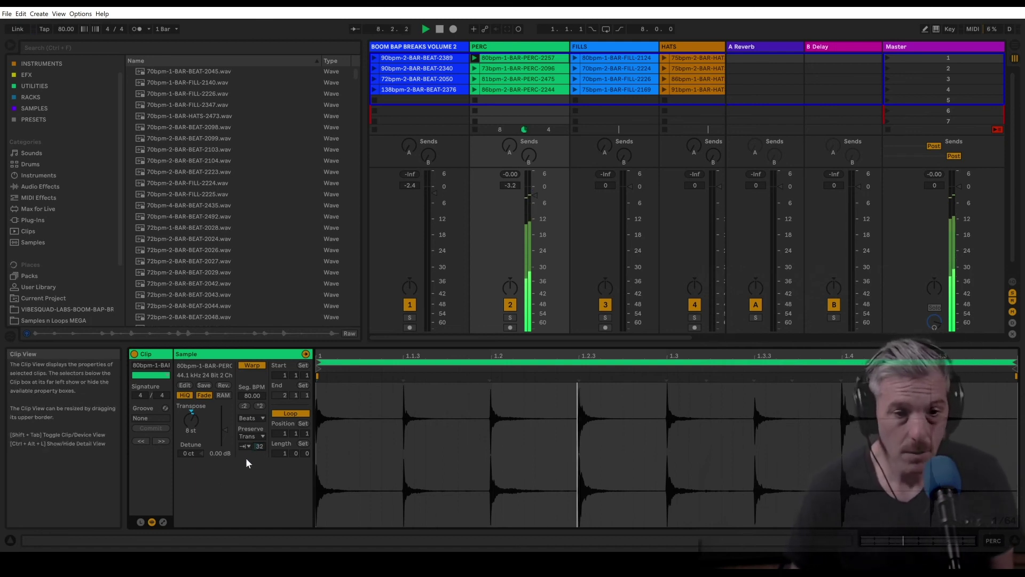
left_click(225, 386)
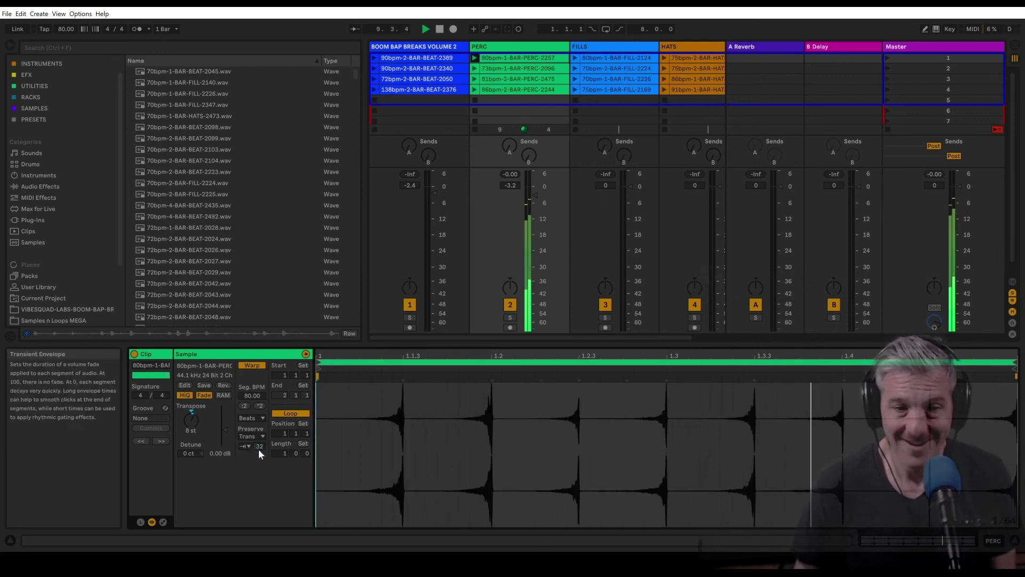
left_click_drag(259, 448, 261, 432)
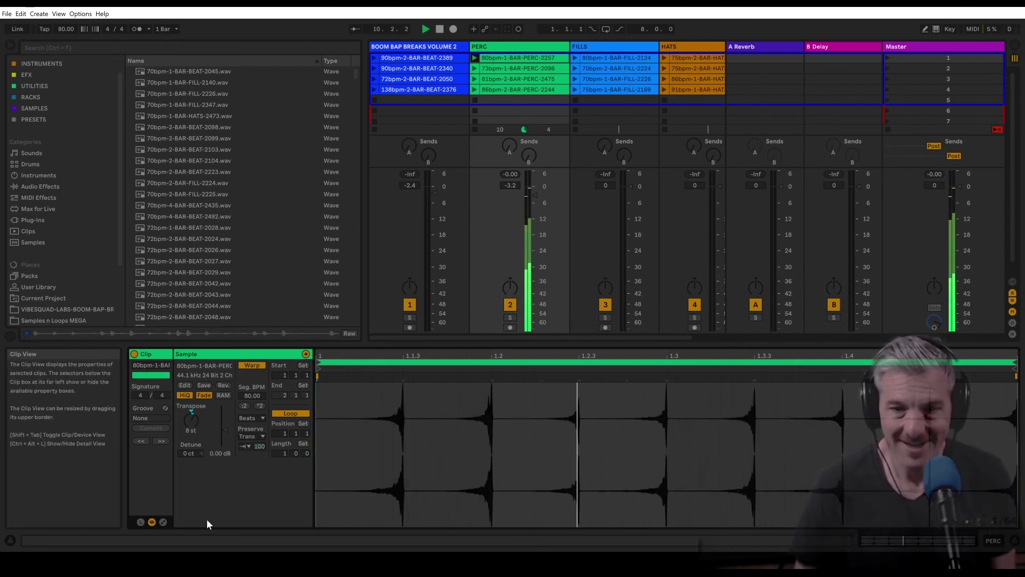
left_click(223, 388)
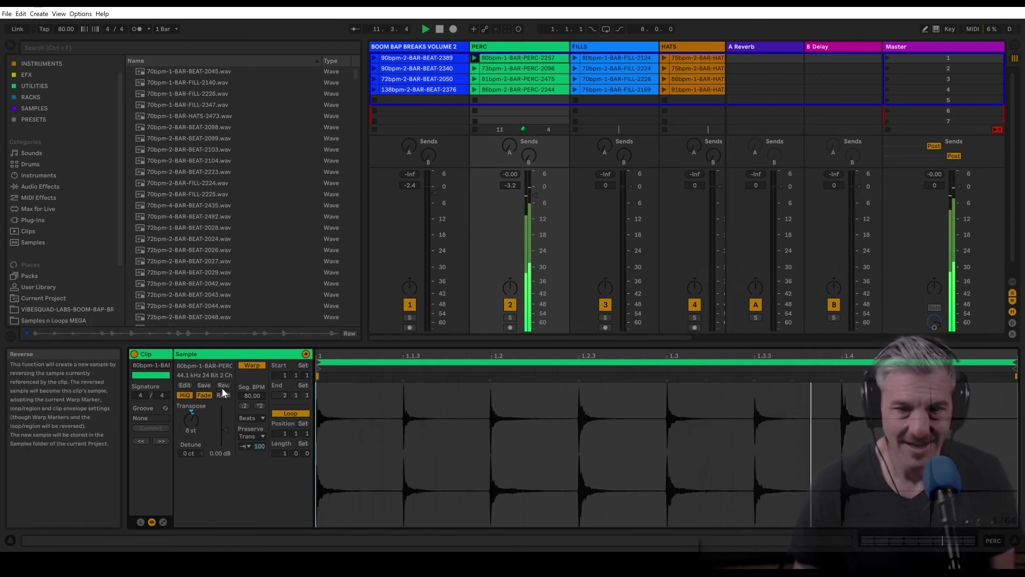
left_click_drag(200, 430, 200, 445)
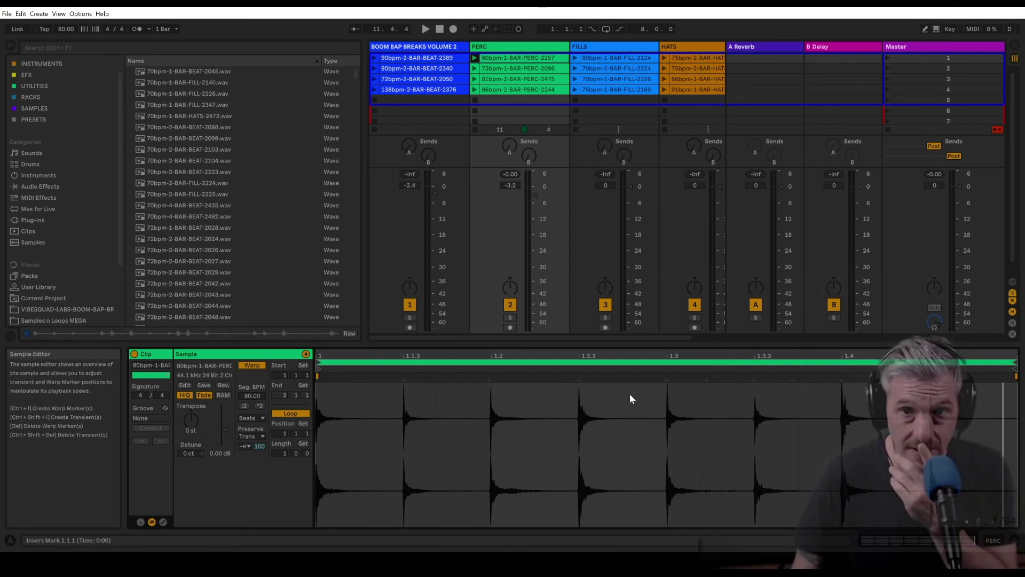
left_click(408, 57)
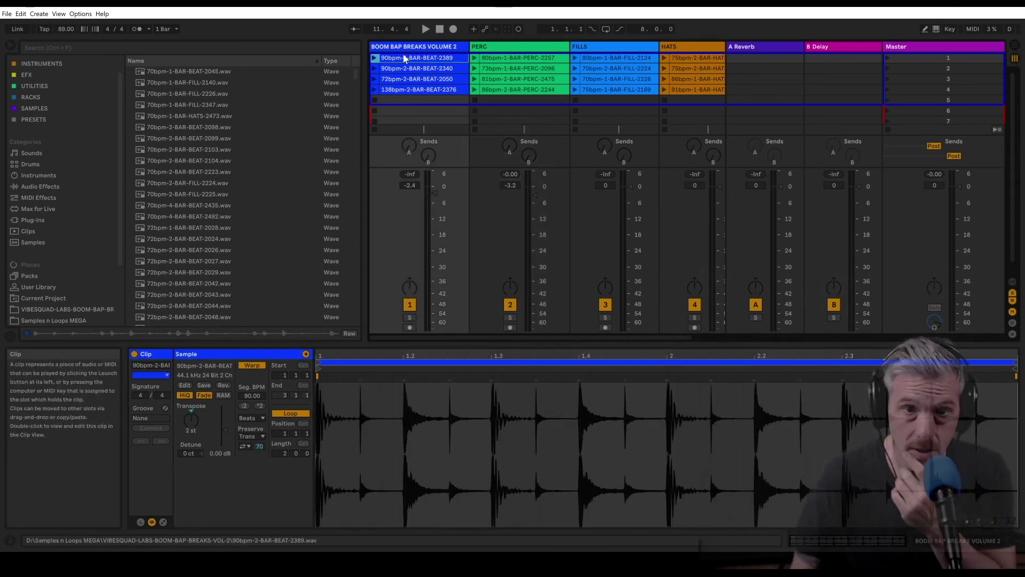
Convert the 90bpm beat clip's drums to a new MIDI track and launch the converted clip.
right_click(405, 59)
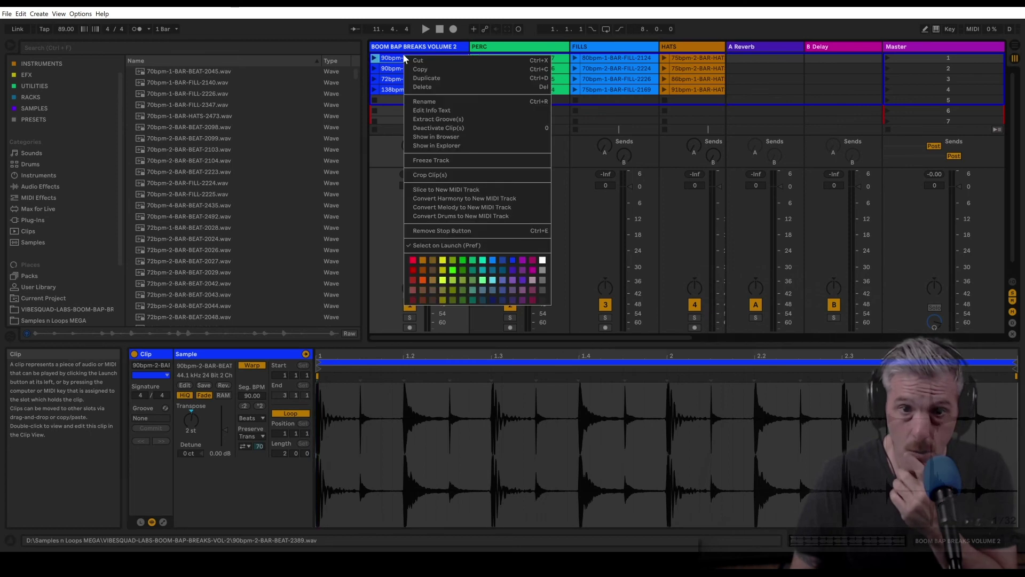
left_click(428, 216)
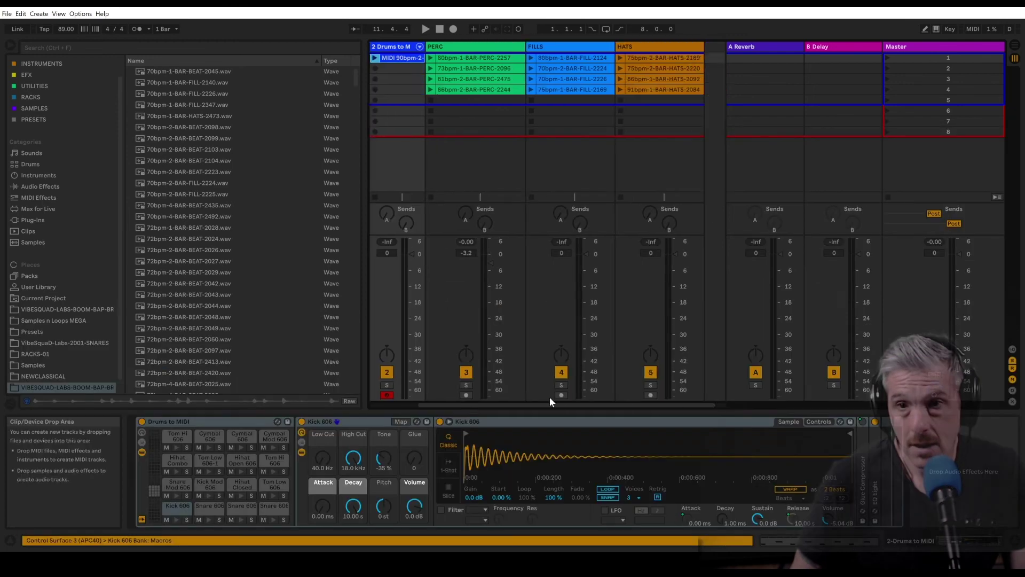
left_click_drag(587, 395, 444, 399)
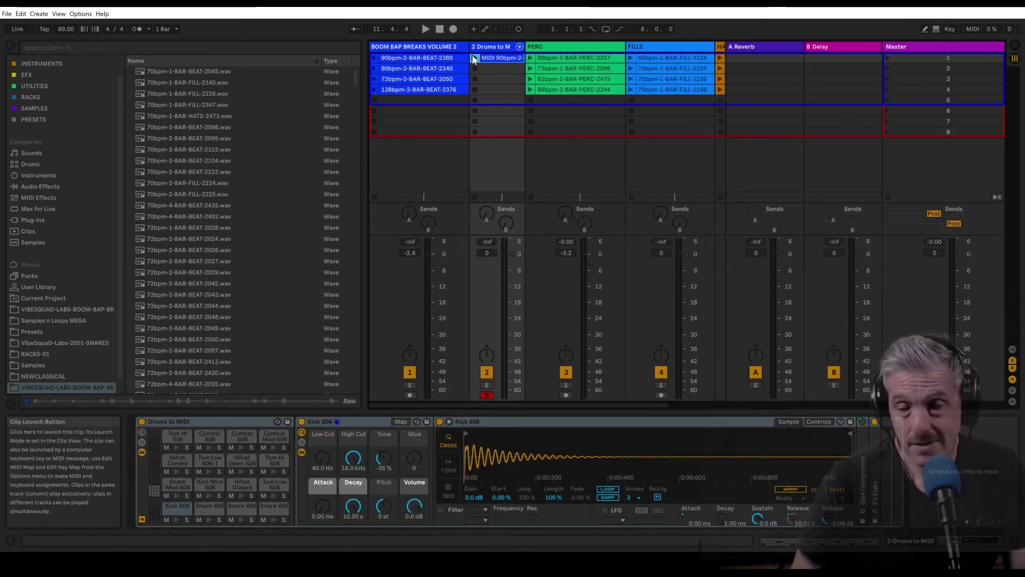
left_click(491, 57)
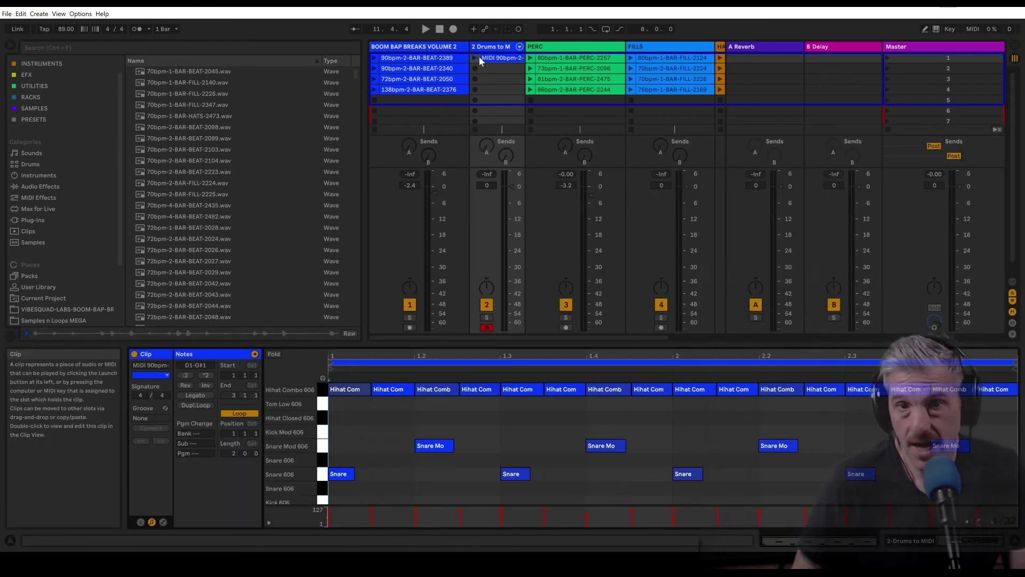
left_click(486, 47)
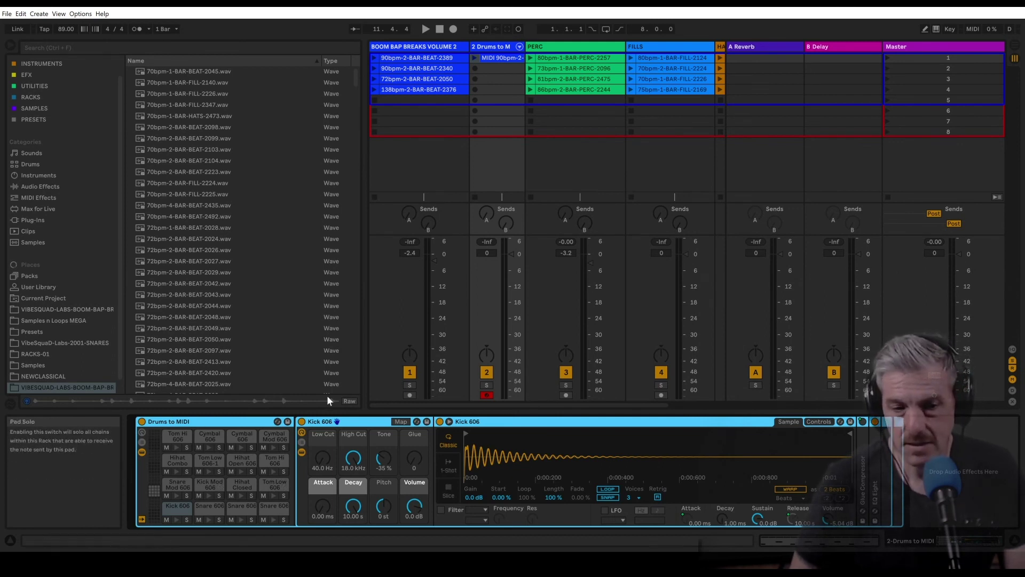
left_click(474, 58)
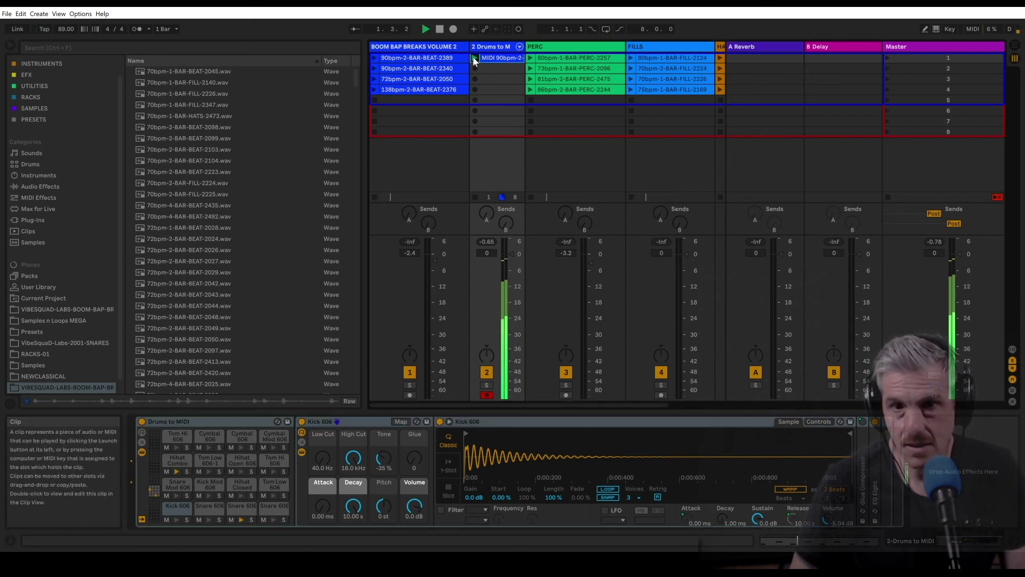
In the note editor, move the four Snare 606 notes down to Kick 606.
double_click(493, 60)
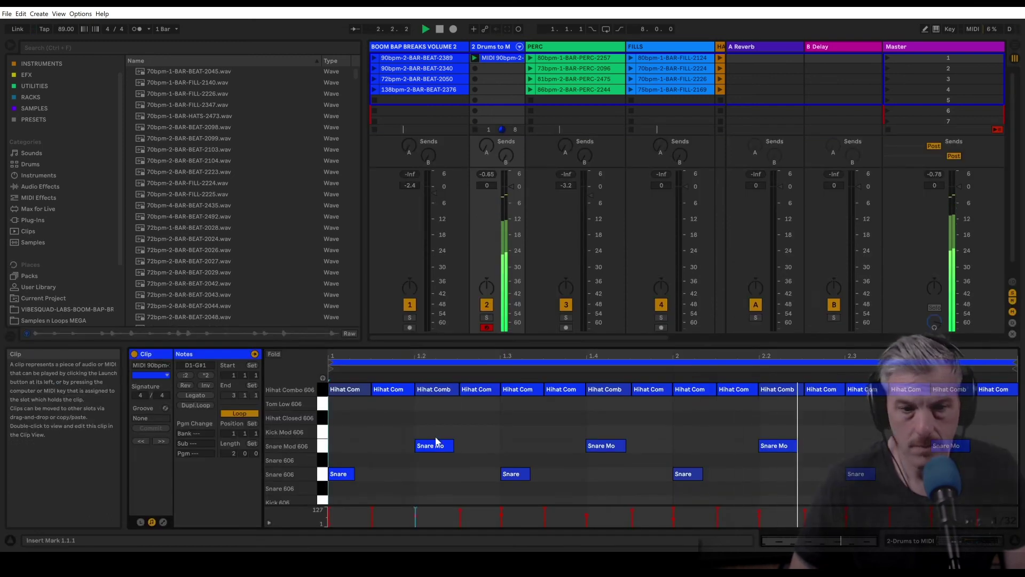
left_click_drag(383, 342, 393, 143)
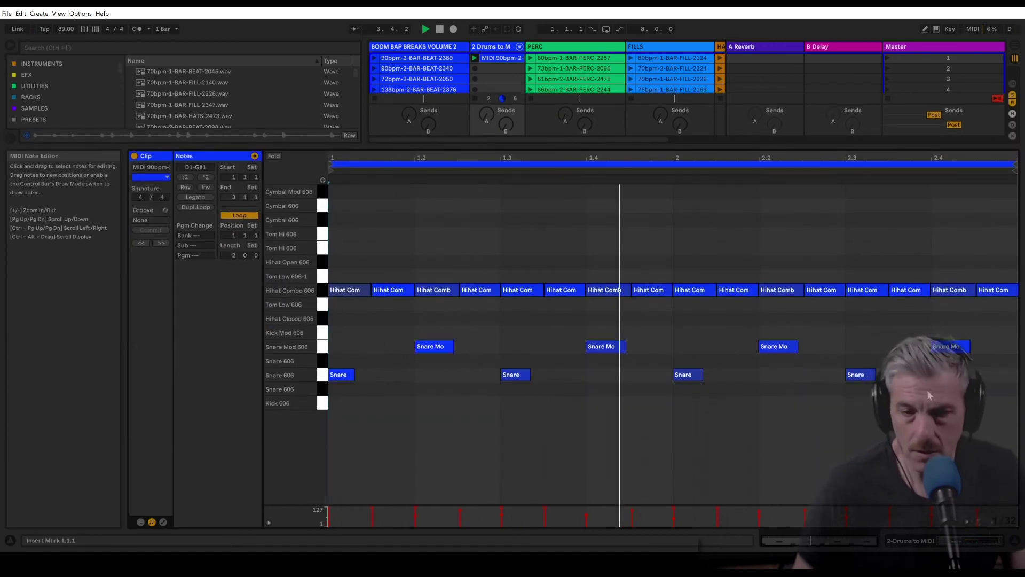
left_click_drag(920, 387, 333, 357)
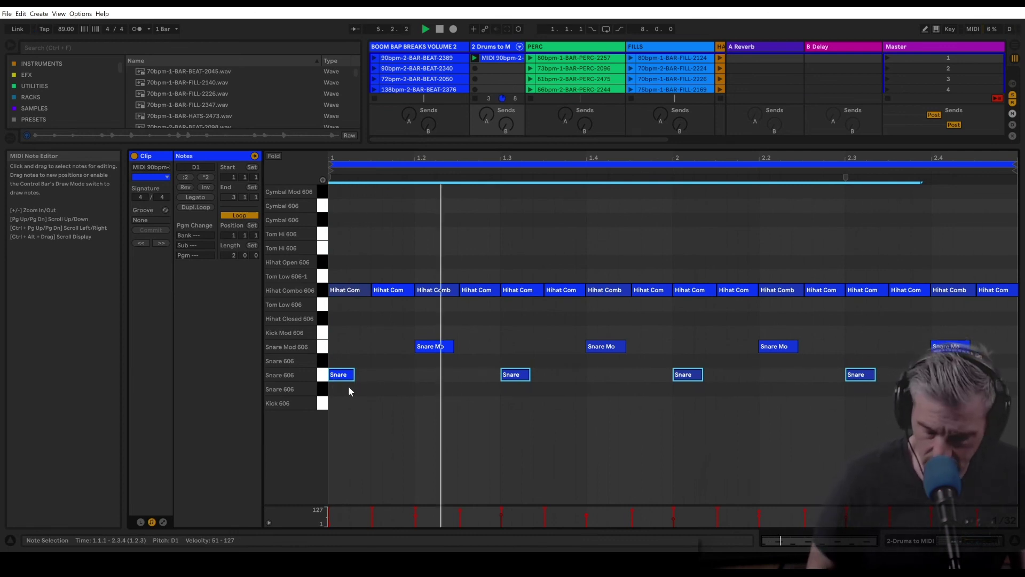
key("Down")
key("Down")
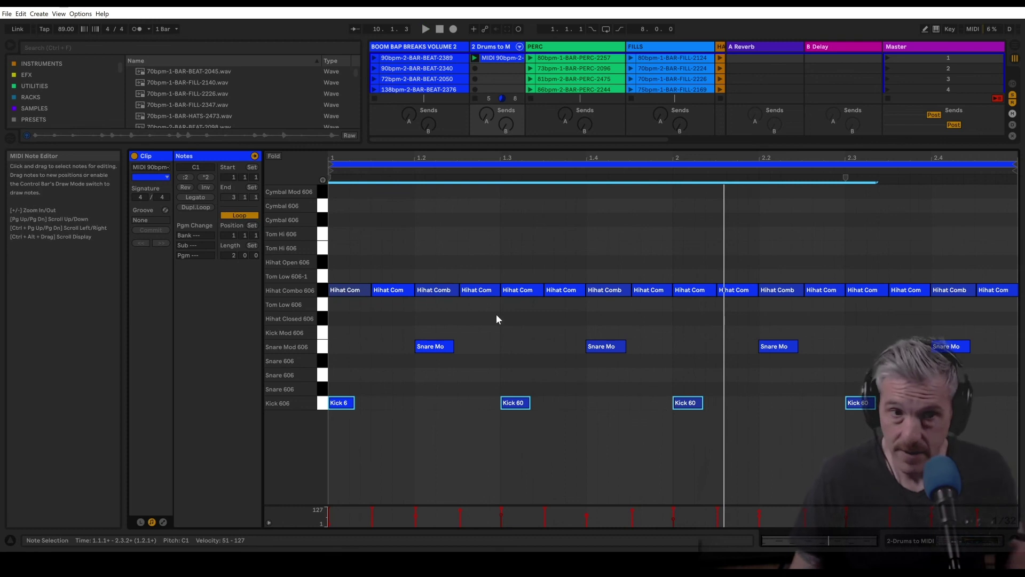
left_click_drag(526, 143, 529, 272)
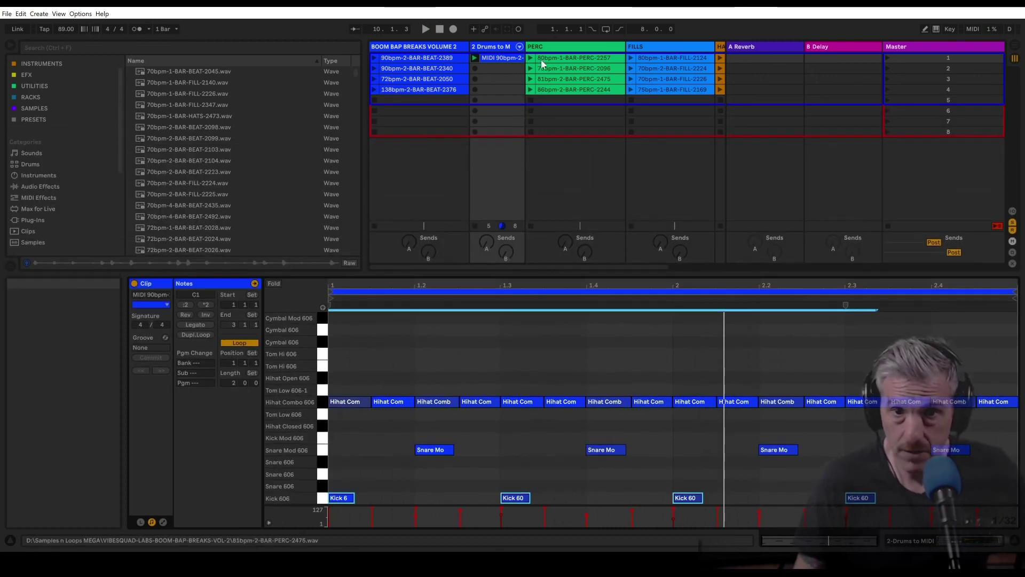
Delete the Drums to MIDI track and slice the 90bpm-2-BAR-BEAT-2389 clip by transient onto a new MIDI track.
right_click(502, 49)
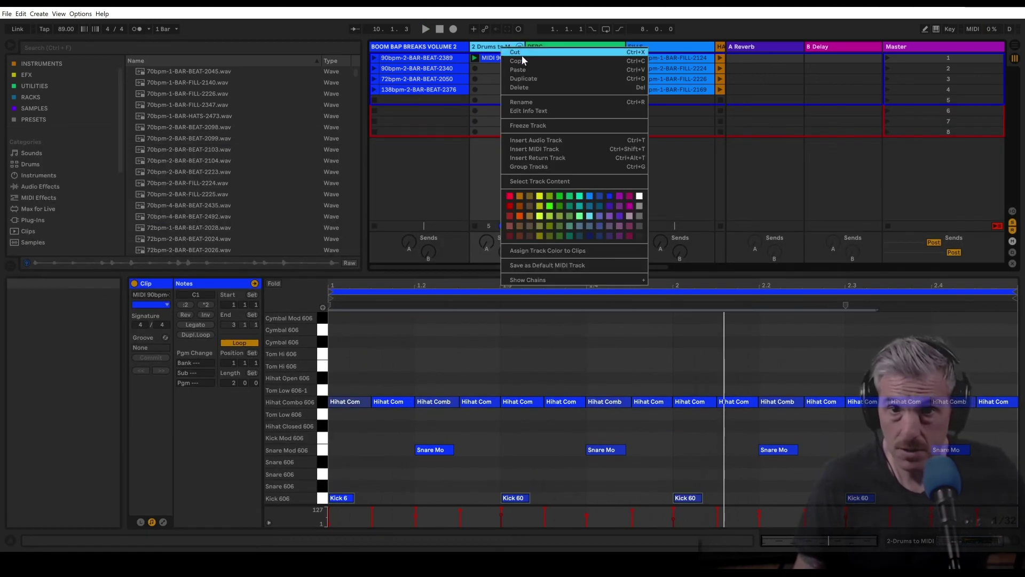
left_click(521, 53)
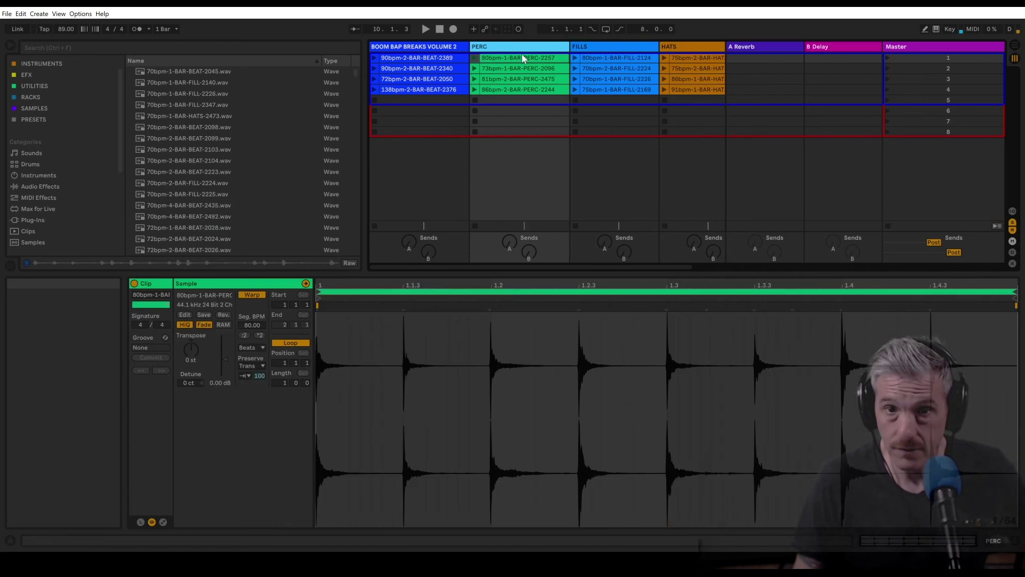
right_click(427, 57)
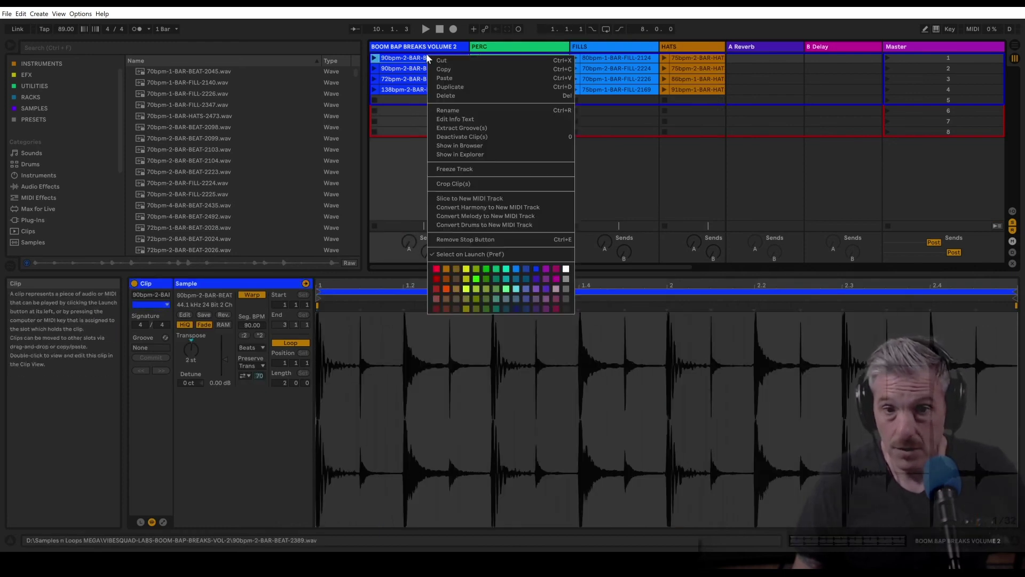
left_click(485, 198)
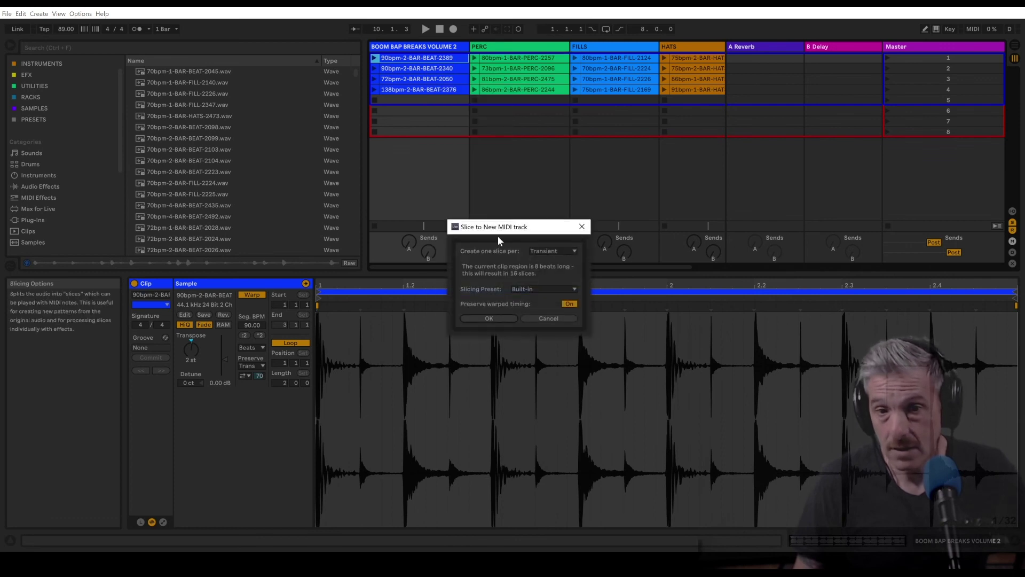
left_click(504, 319)
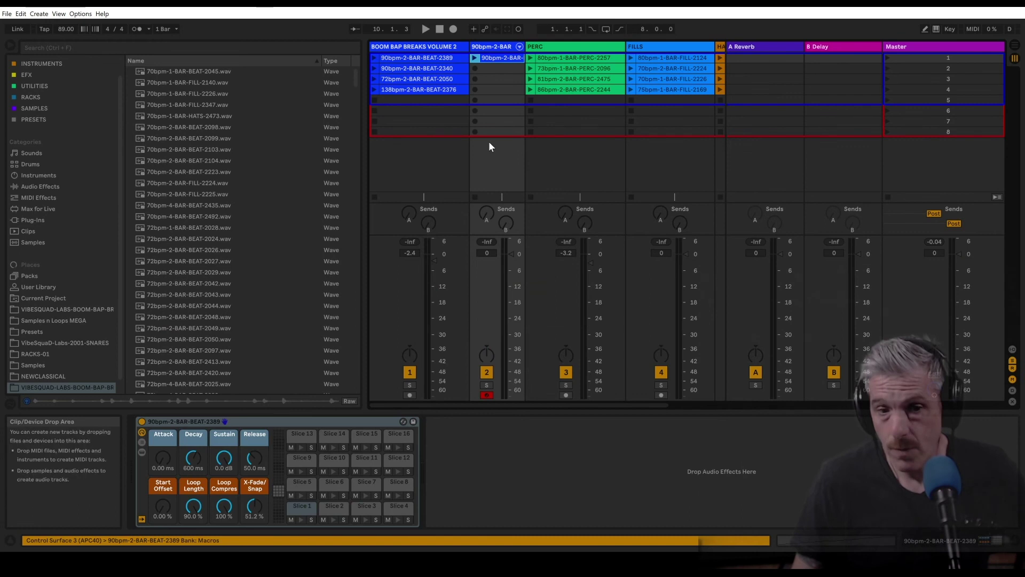
Open the new sliced clip and audition individual slices of the break.
double_click(491, 57)
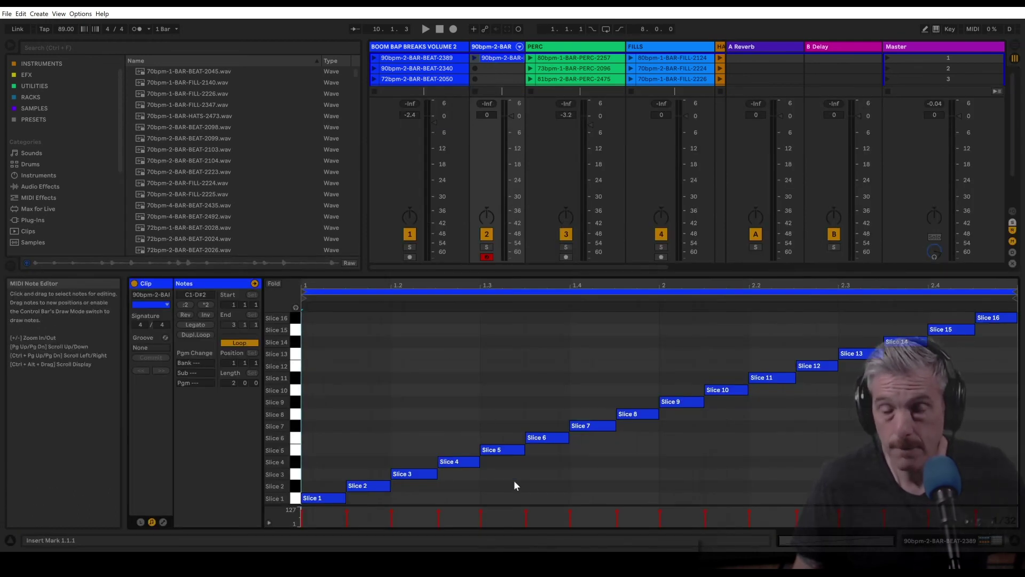
left_click(419, 475)
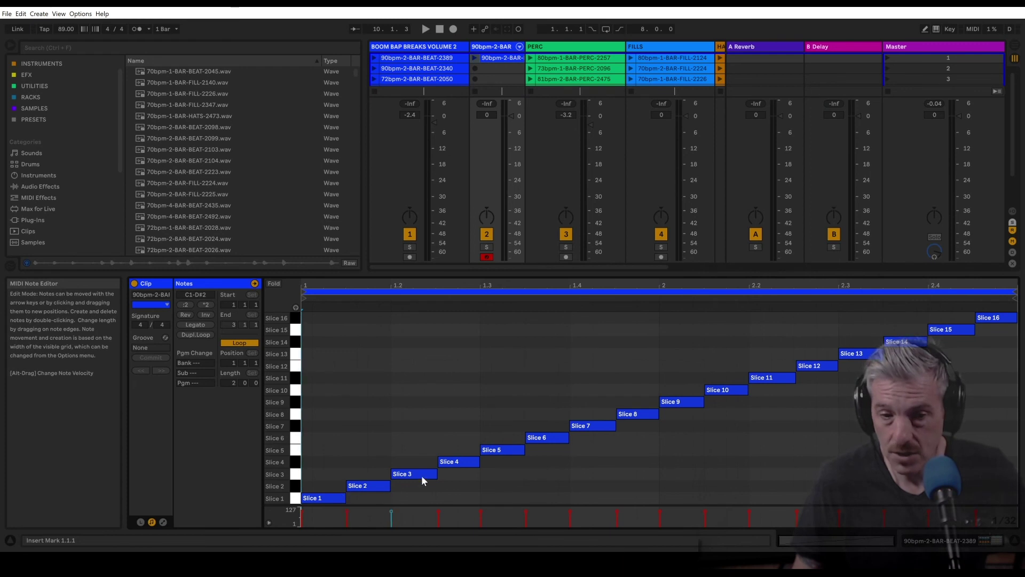
left_click(459, 462)
left_click(510, 450)
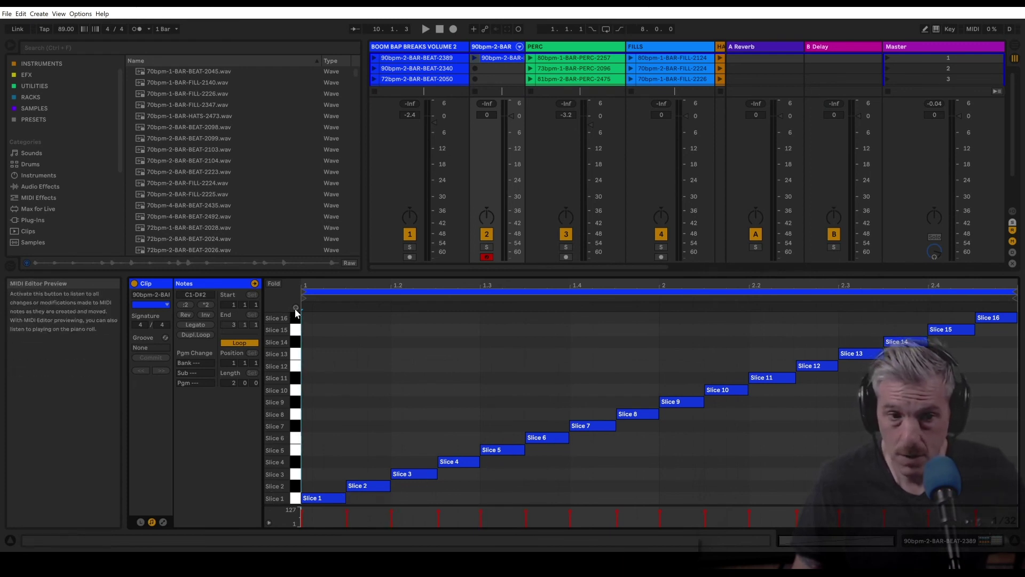
left_click(298, 500)
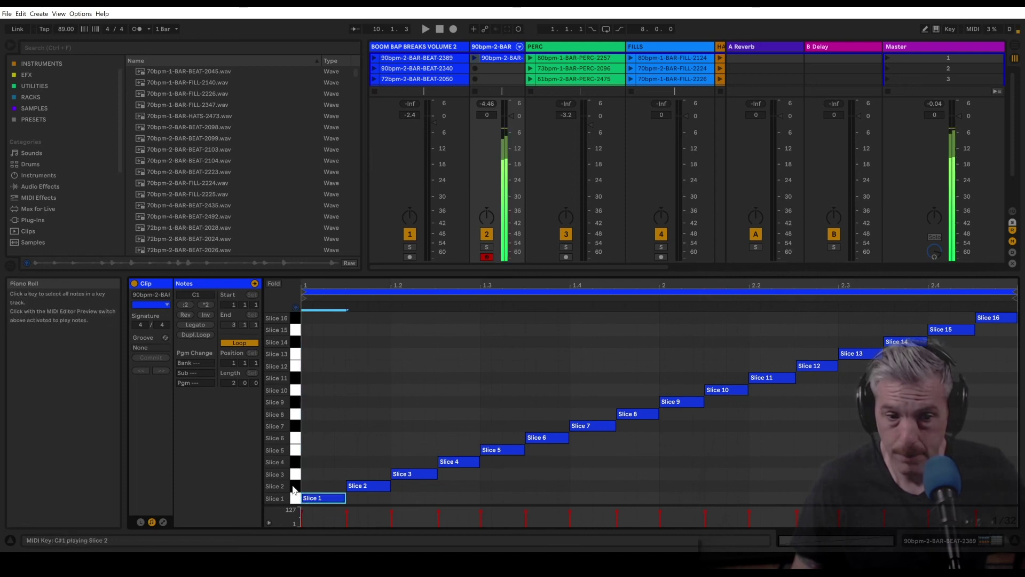
left_click(297, 486)
left_click(295, 462)
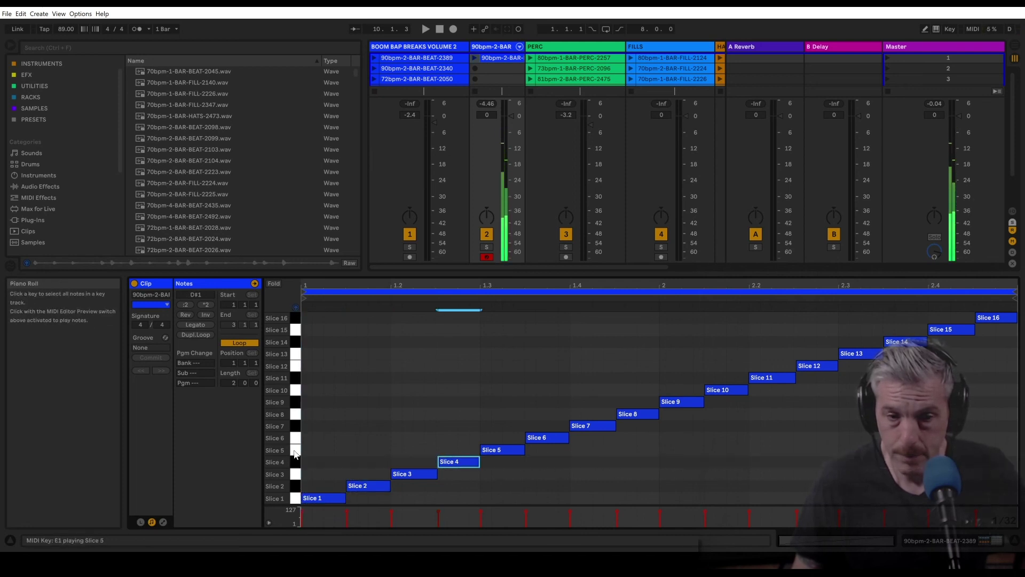
left_click(295, 451)
left_click(295, 437)
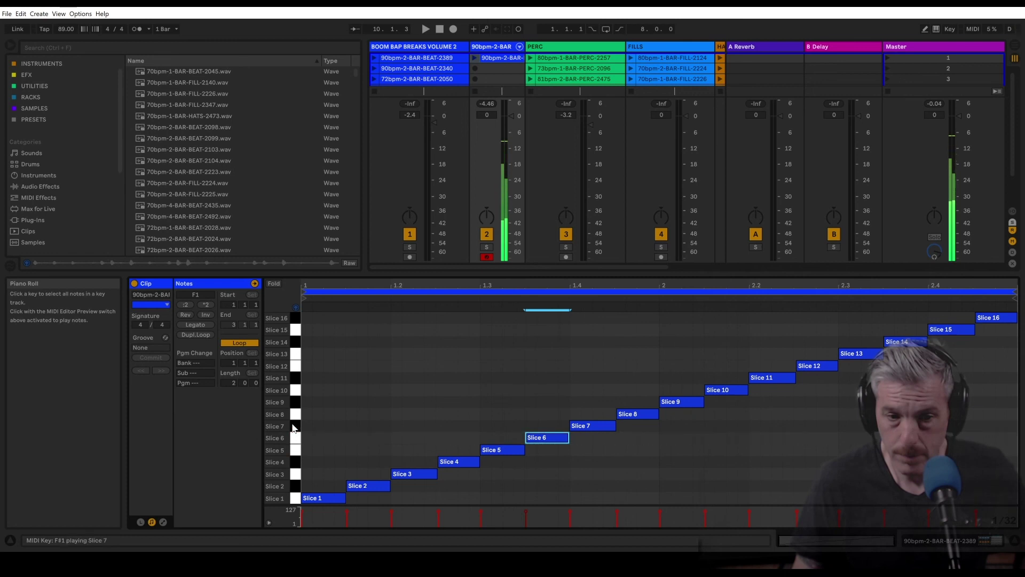
left_click(295, 427)
left_click(294, 414)
left_click(295, 402)
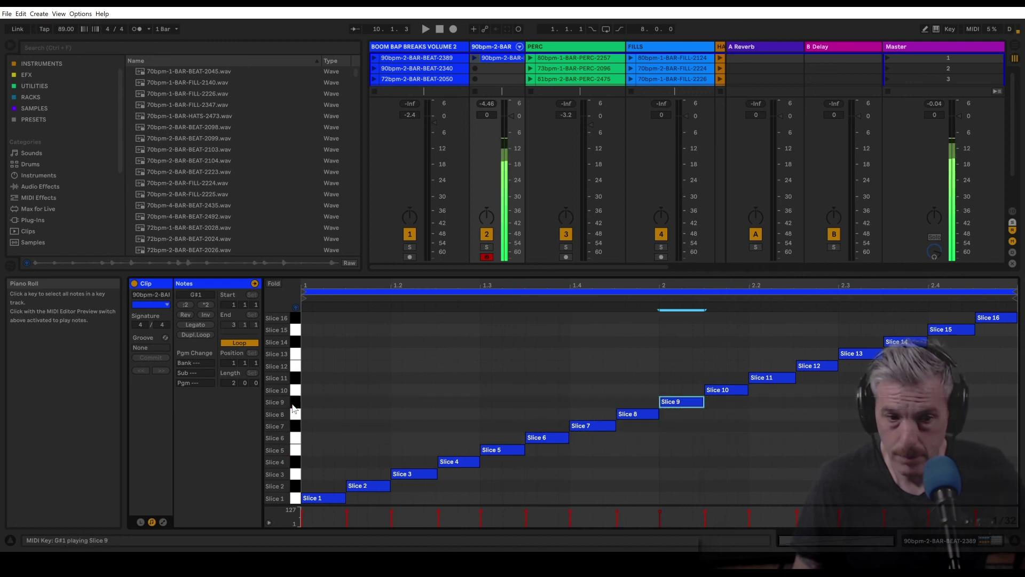
left_click(294, 381)
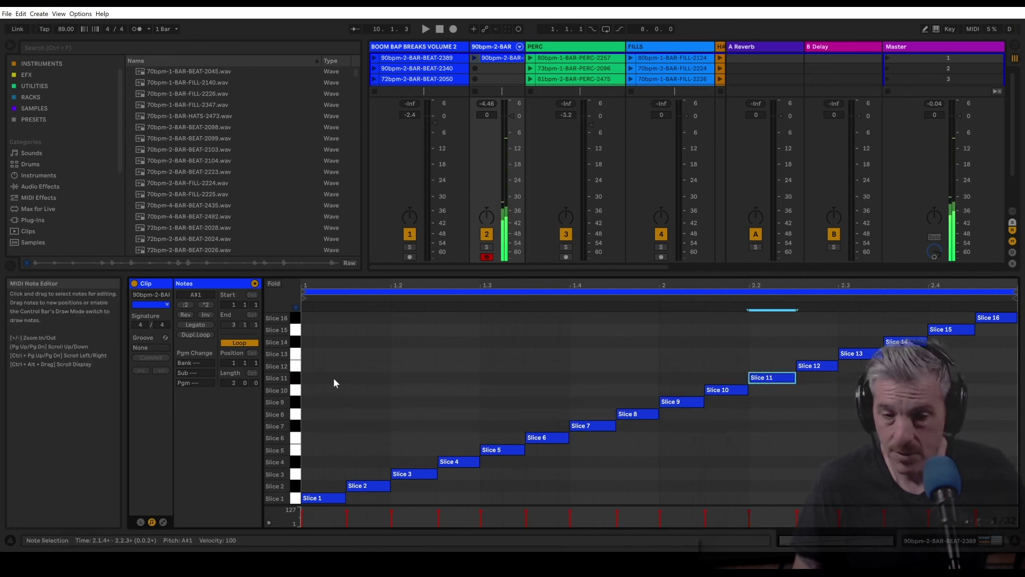
left_click(474, 58)
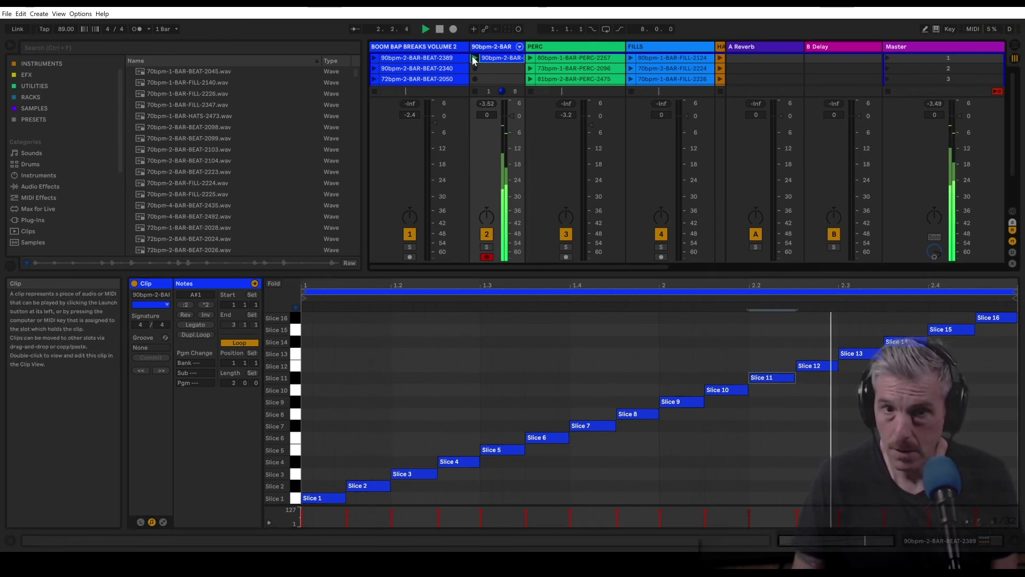
key("space")
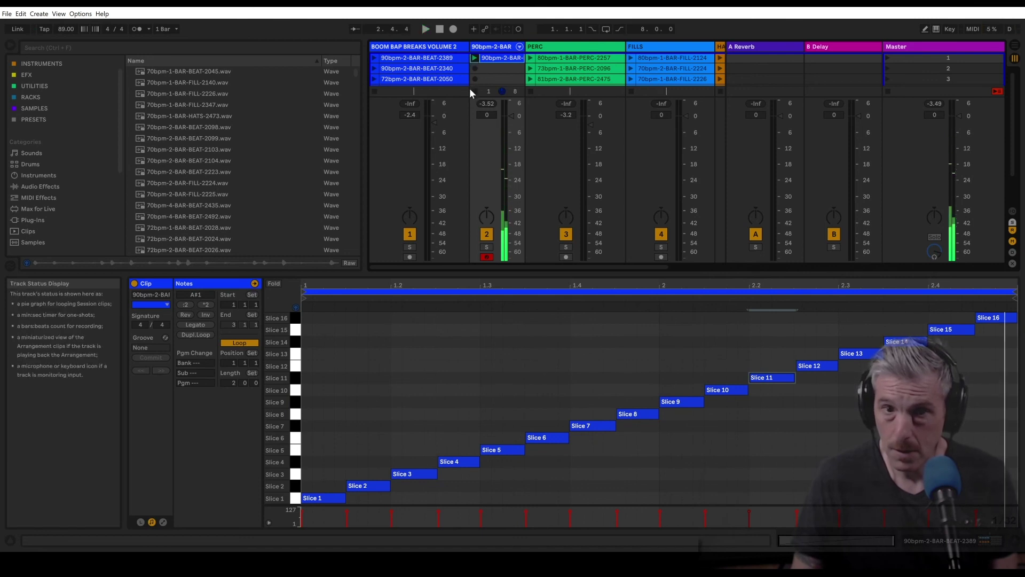
left_click(374, 58)
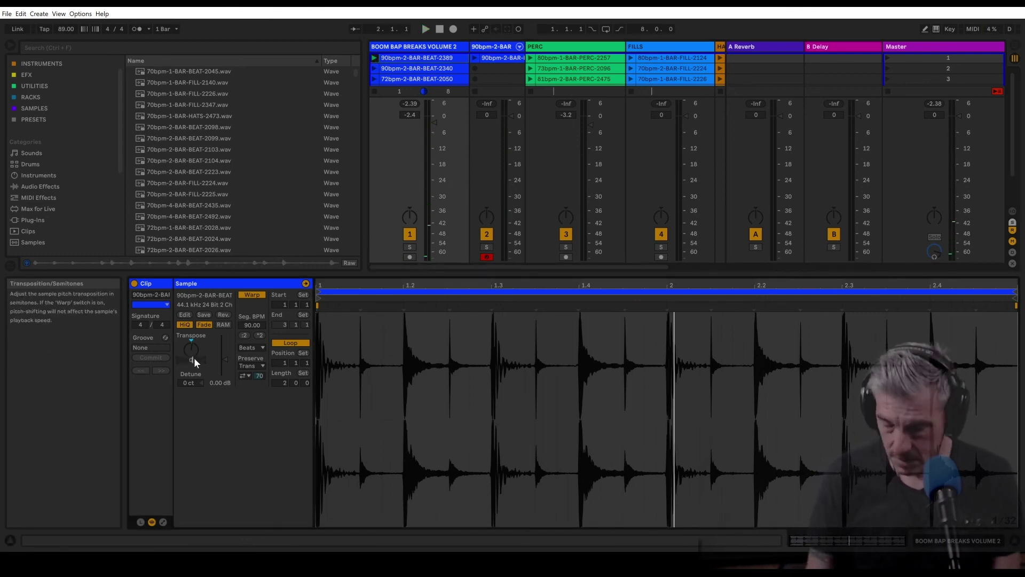
key("space")
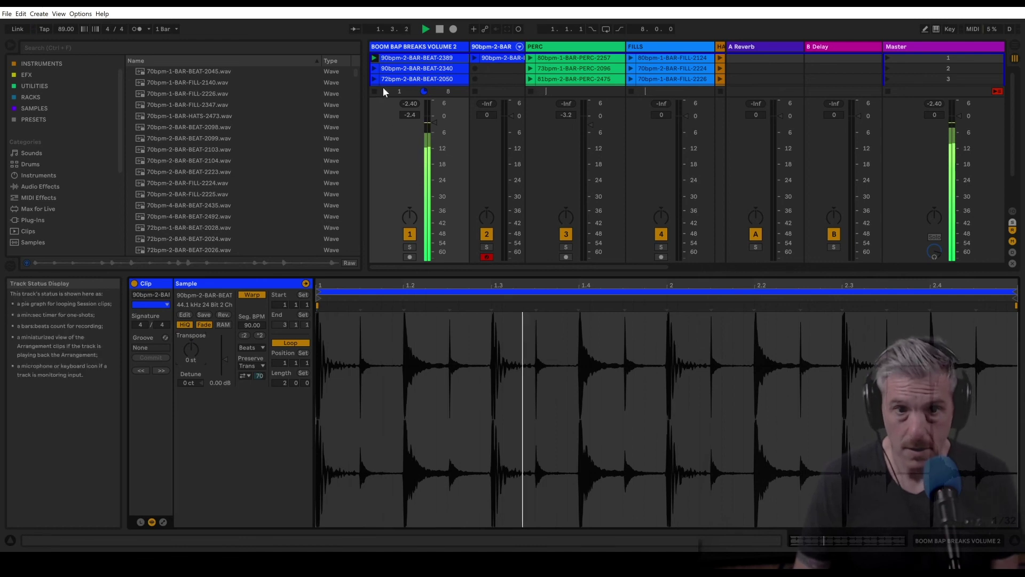
left_click(473, 58)
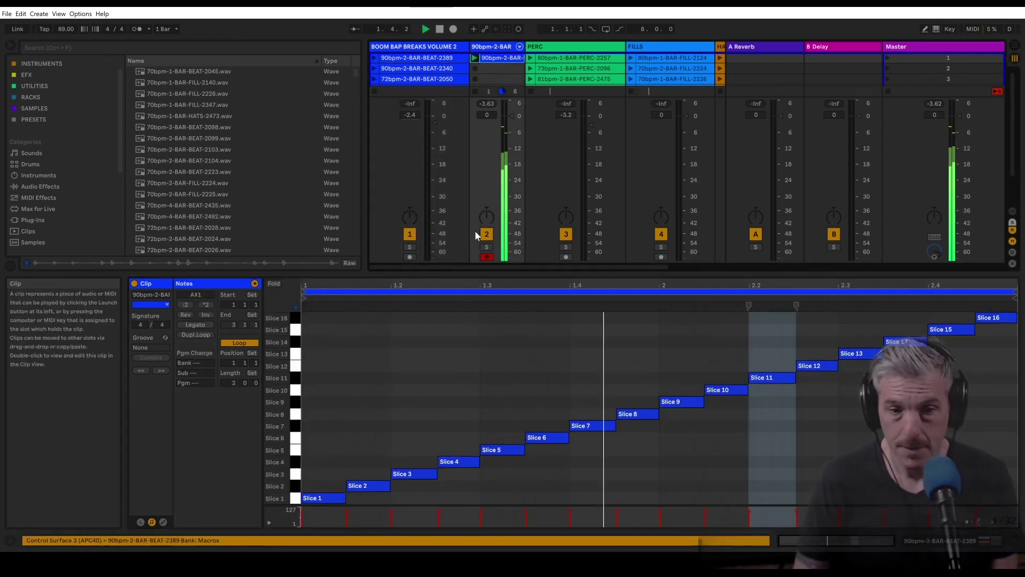
key("space")
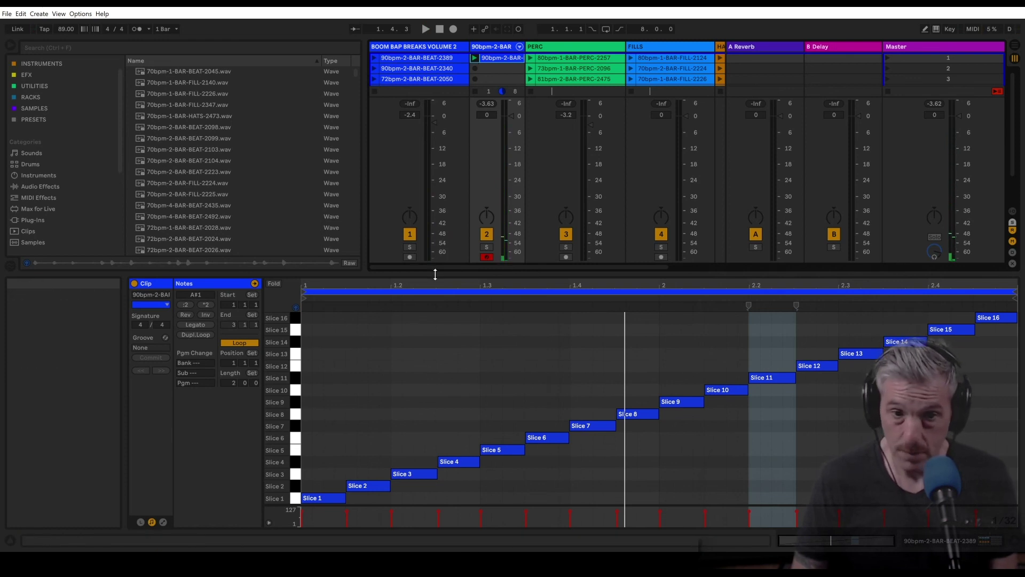
left_click_drag(435, 274, 437, 363)
Show the sliced track's Drum Rack and audition slice pads 1 through 12 one by one.
left_click(486, 49)
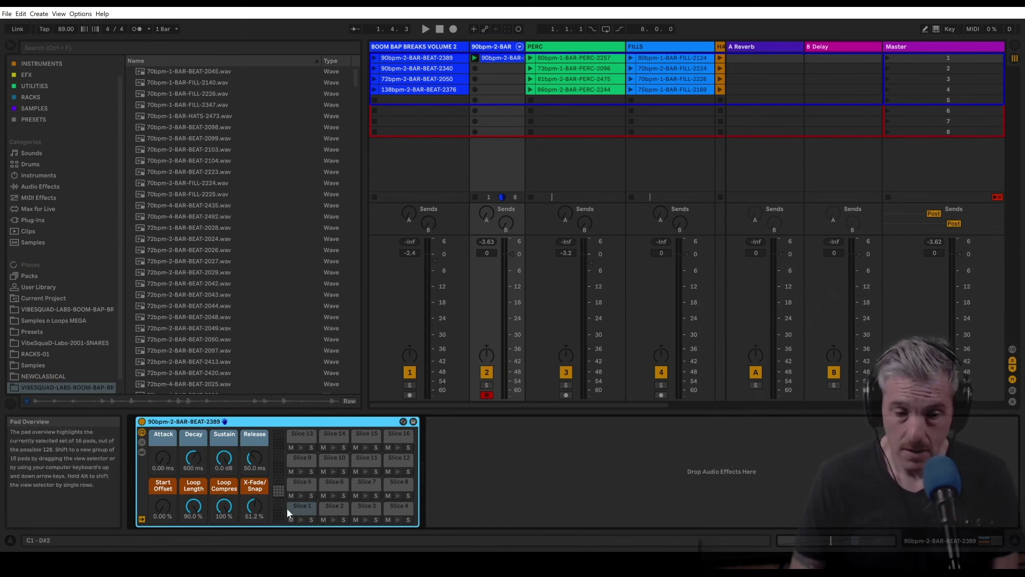
left_click(303, 515)
left_click(301, 512)
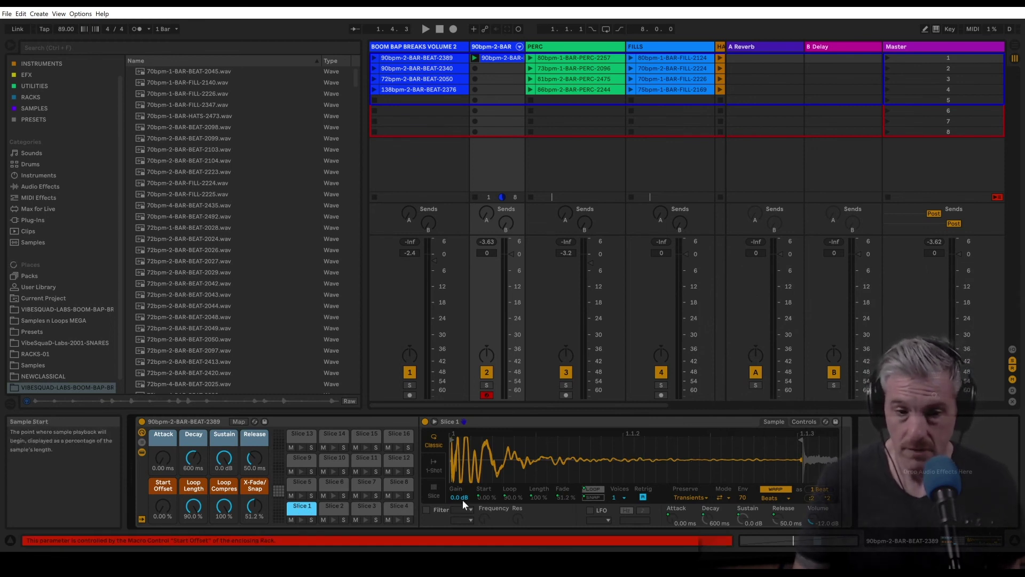
left_click(336, 506)
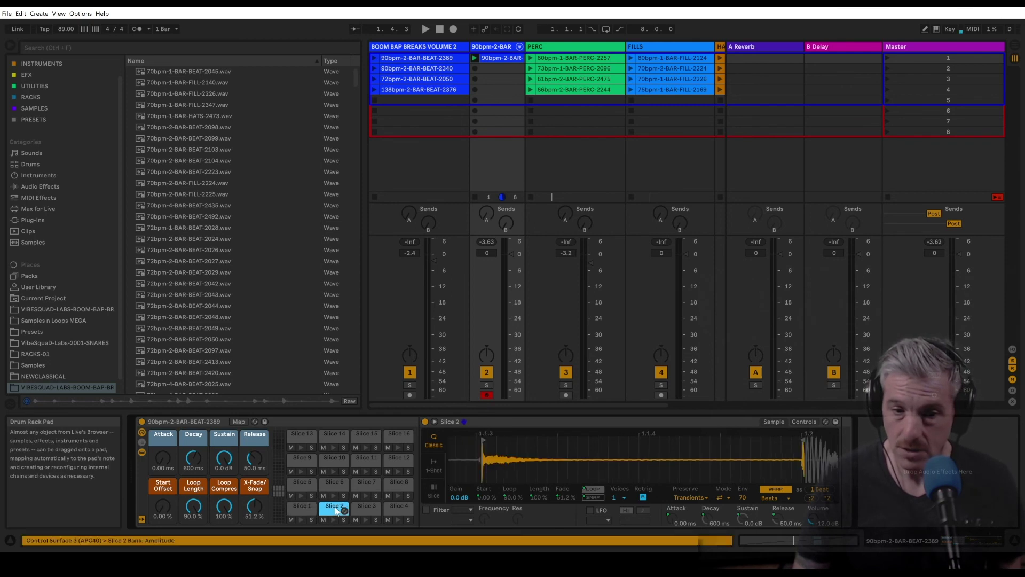
left_click(369, 509)
left_click(399, 510)
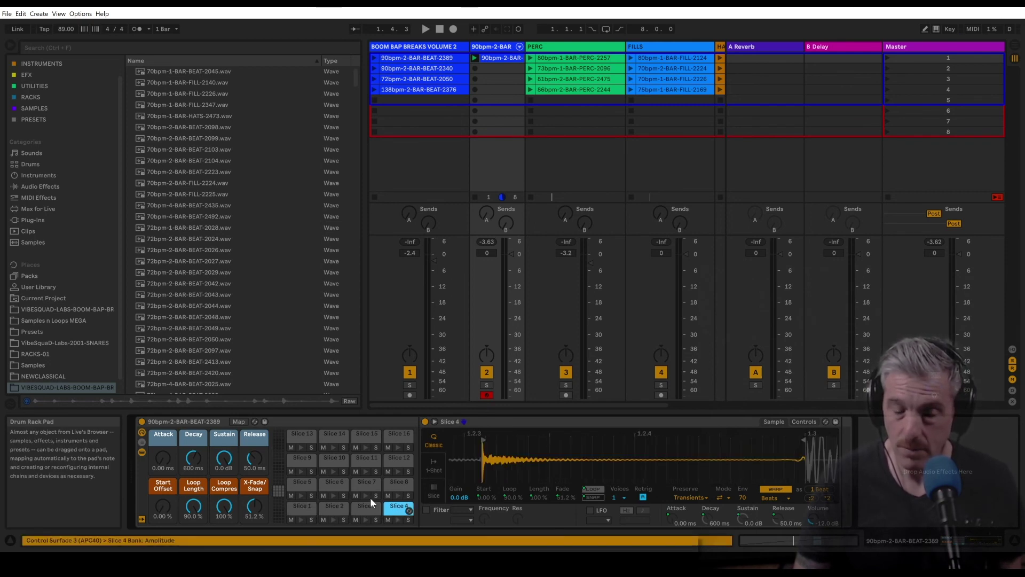
left_click(302, 483)
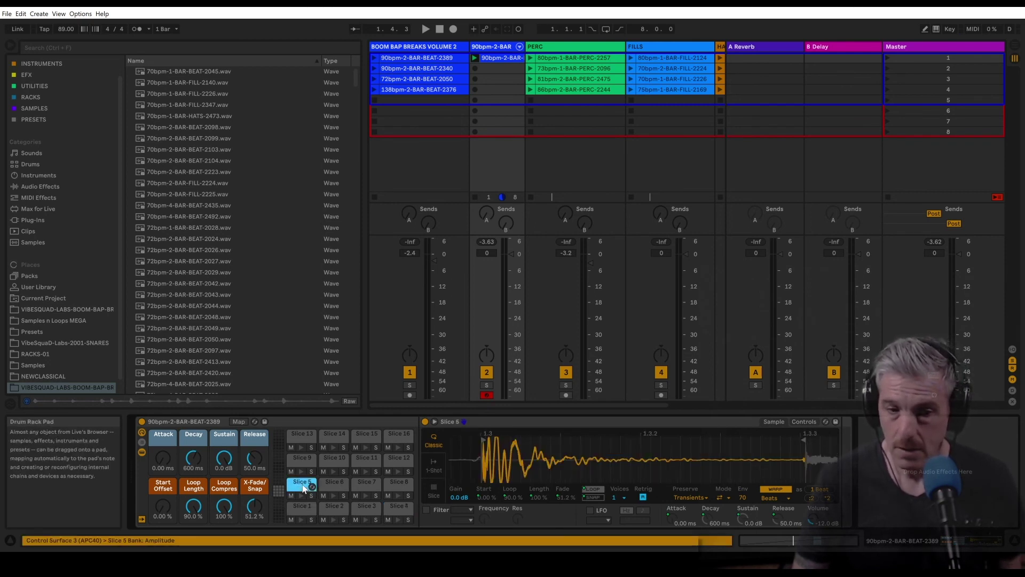
left_click(332, 486)
left_click(361, 487)
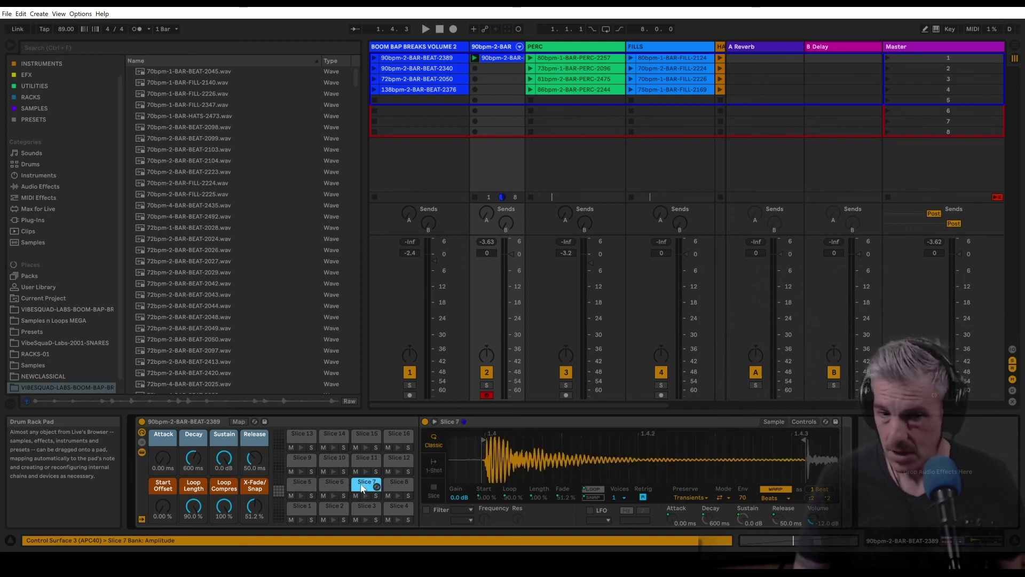
left_click(396, 485)
left_click(293, 465)
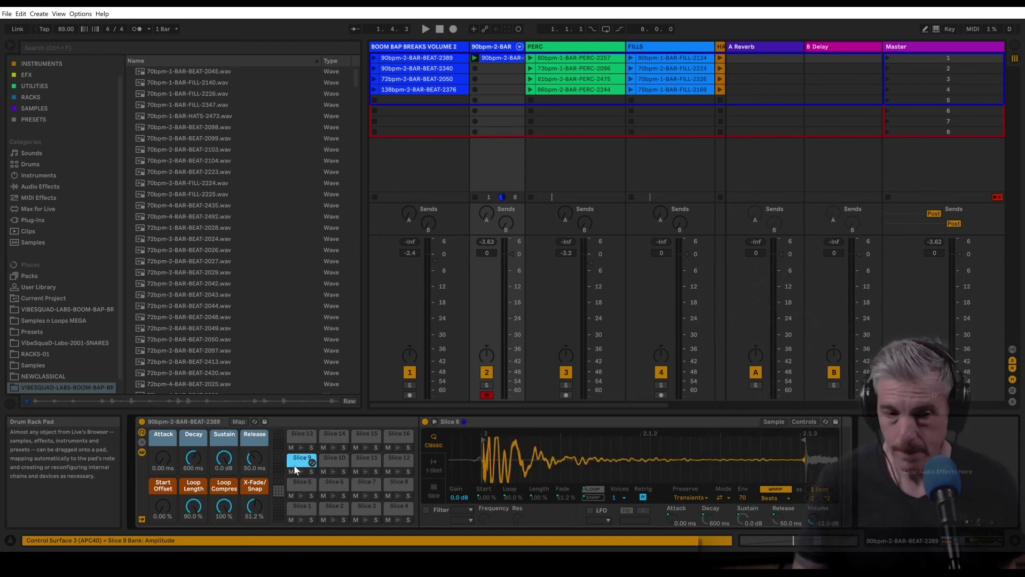
left_click(331, 461)
left_click(390, 466)
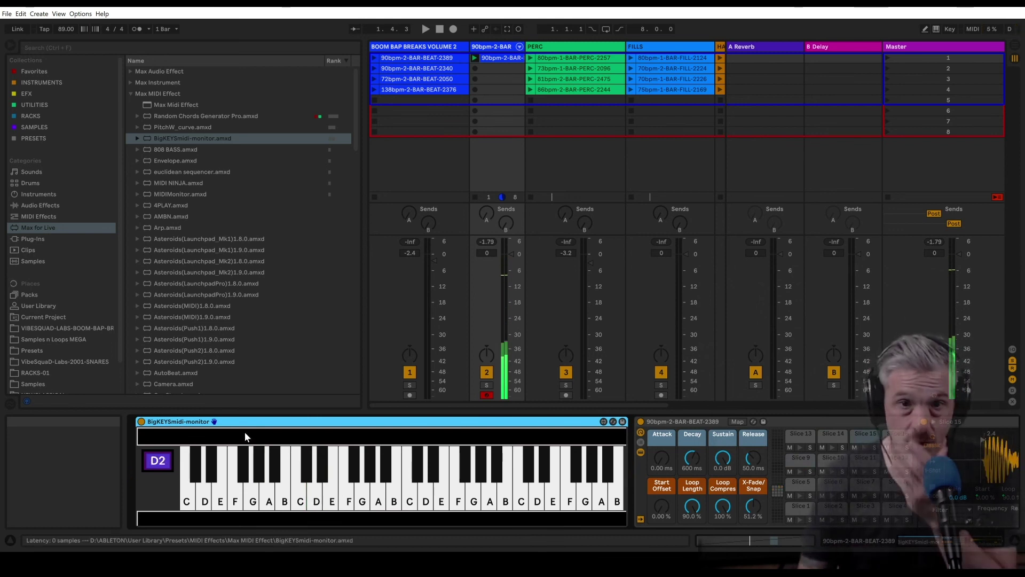
Insert an empty MIDI clip in the slot and enlarge the note editor.
right_click(499, 69)
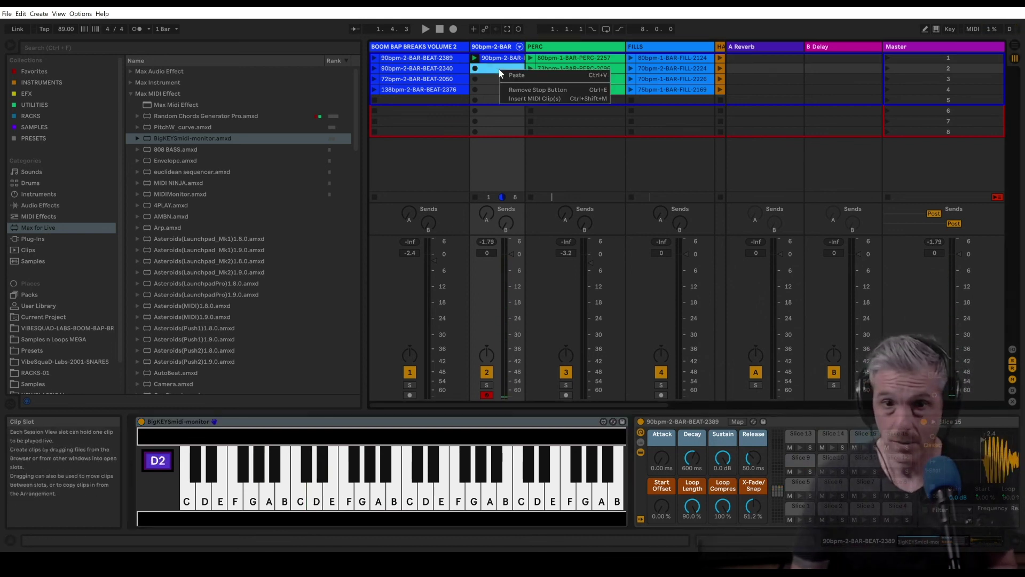
left_click(502, 85)
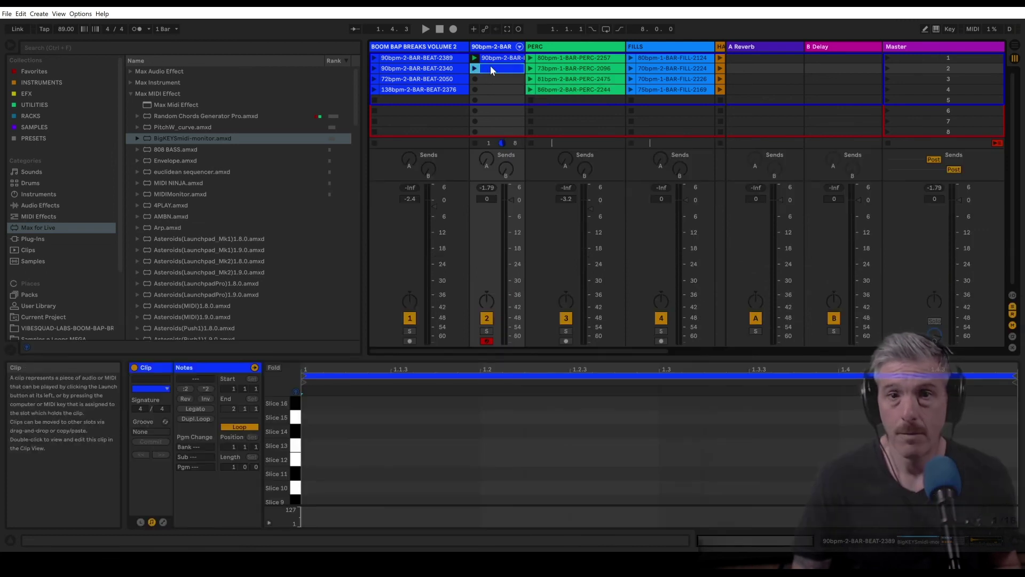
left_click_drag(350, 360, 365, 108)
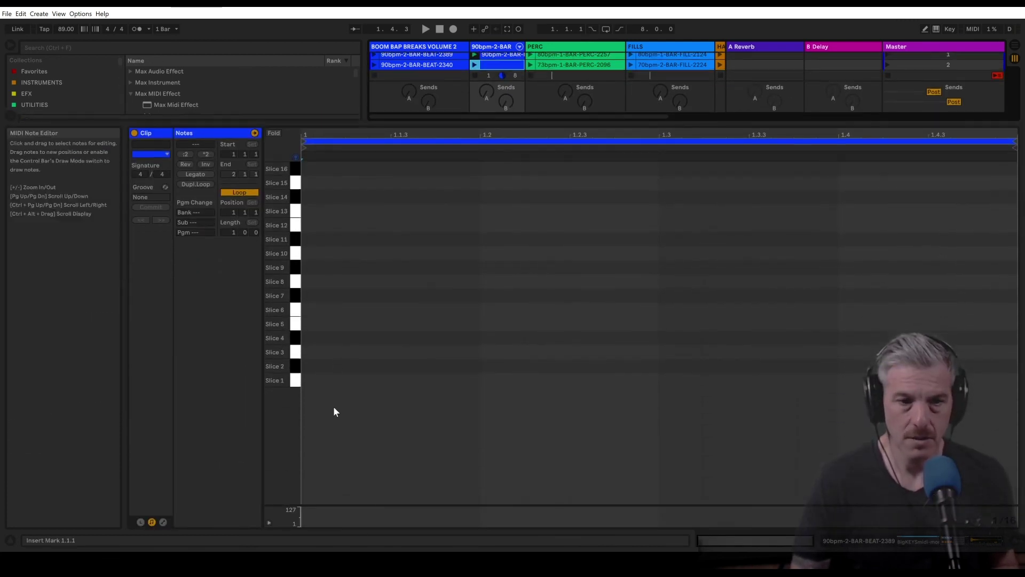
Draw Slice 1 notes on beats 1–4 and Slice 3 notes on each offbeat.
double_click(315, 379)
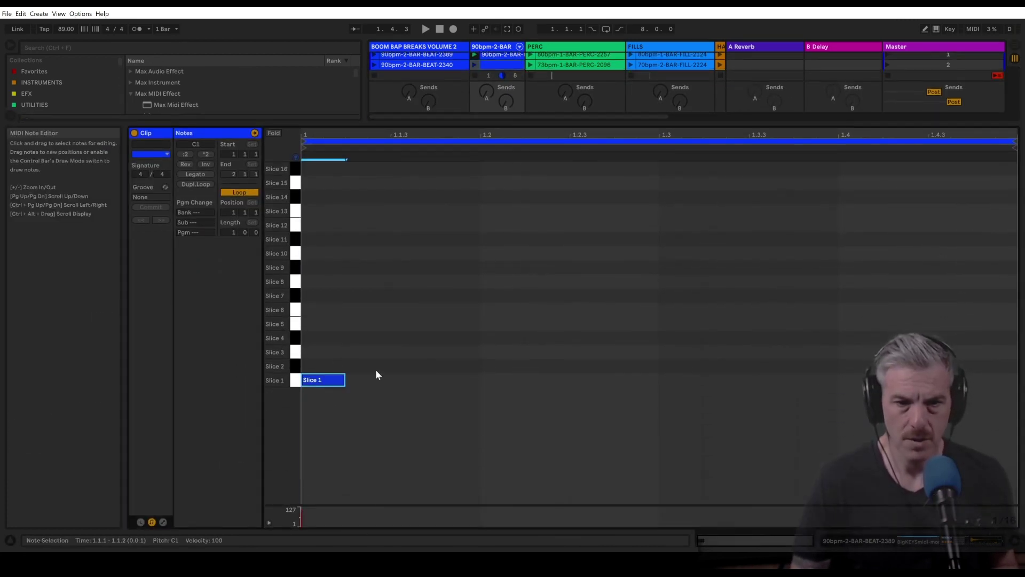
double_click(418, 355)
double_click(498, 380)
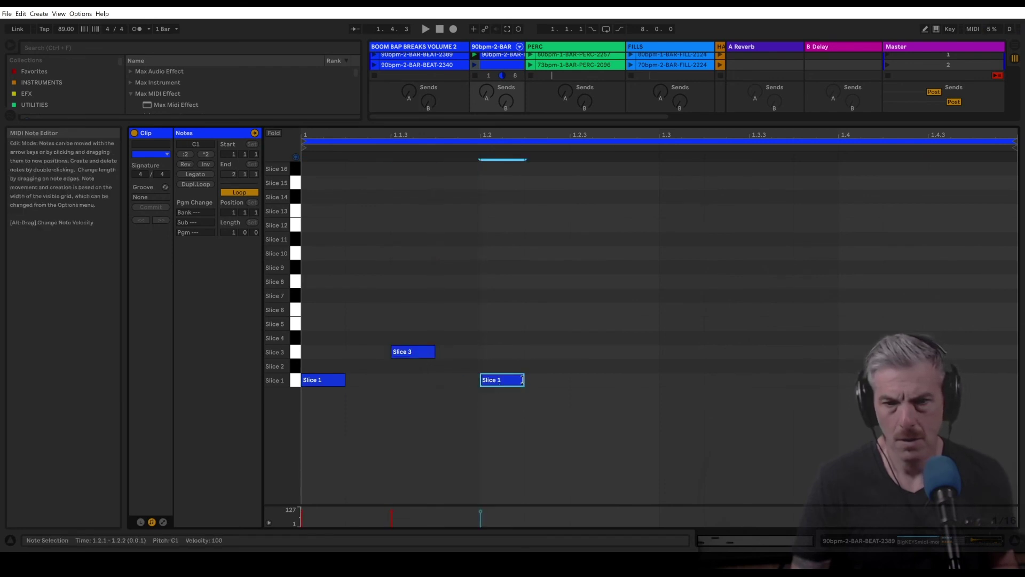
double_click(593, 352)
double_click(670, 379)
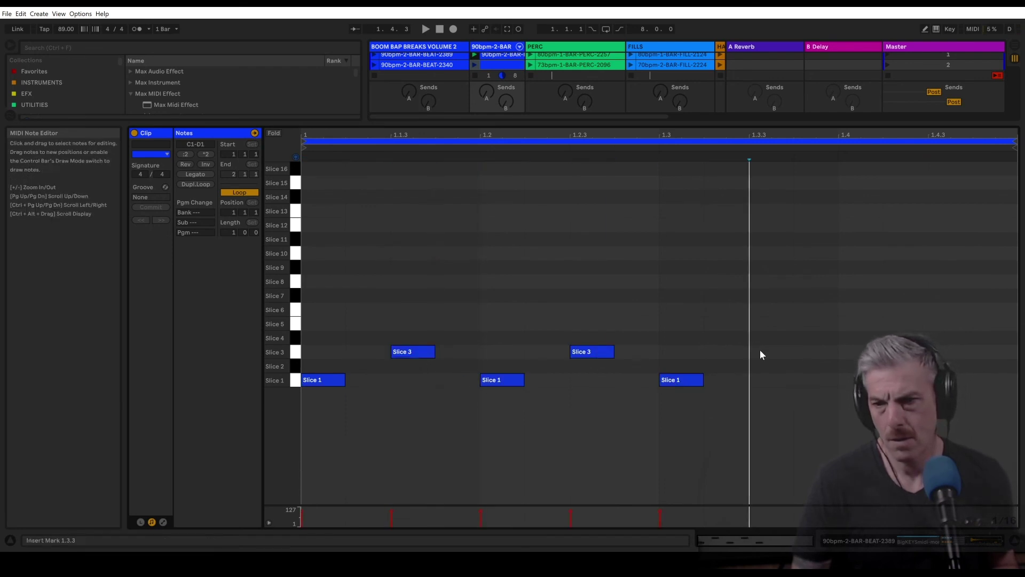
double_click(764, 351)
double_click(858, 380)
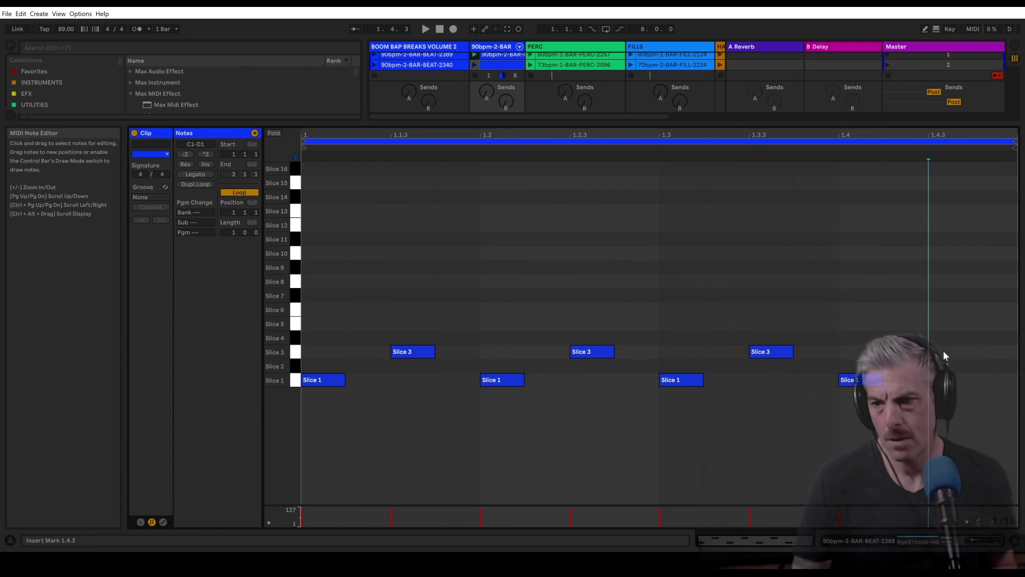
double_click(943, 352)
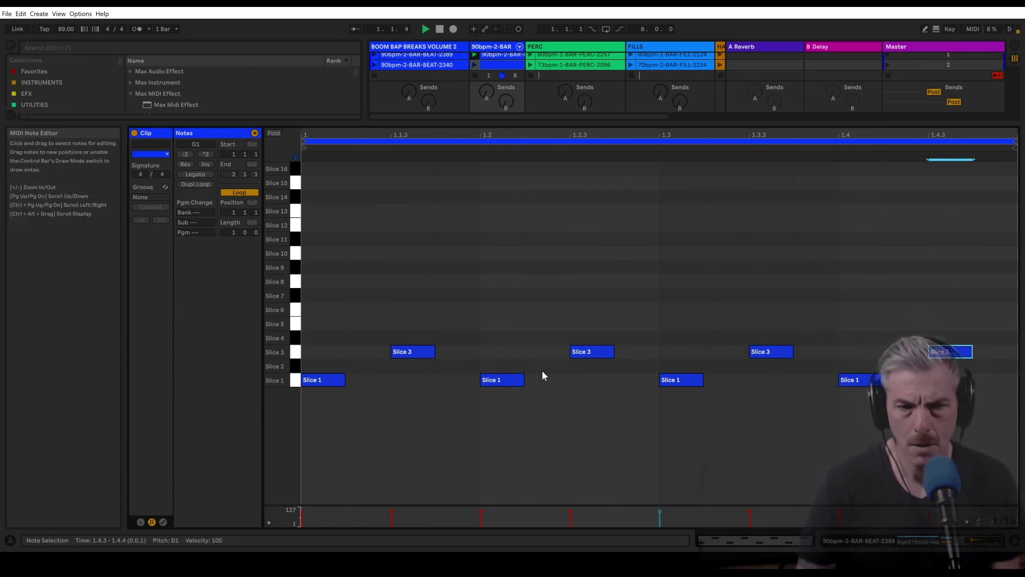
Play the clip to hear the pattern, fit the notes to view, and enlarge the mixer area.
left_click(475, 64)
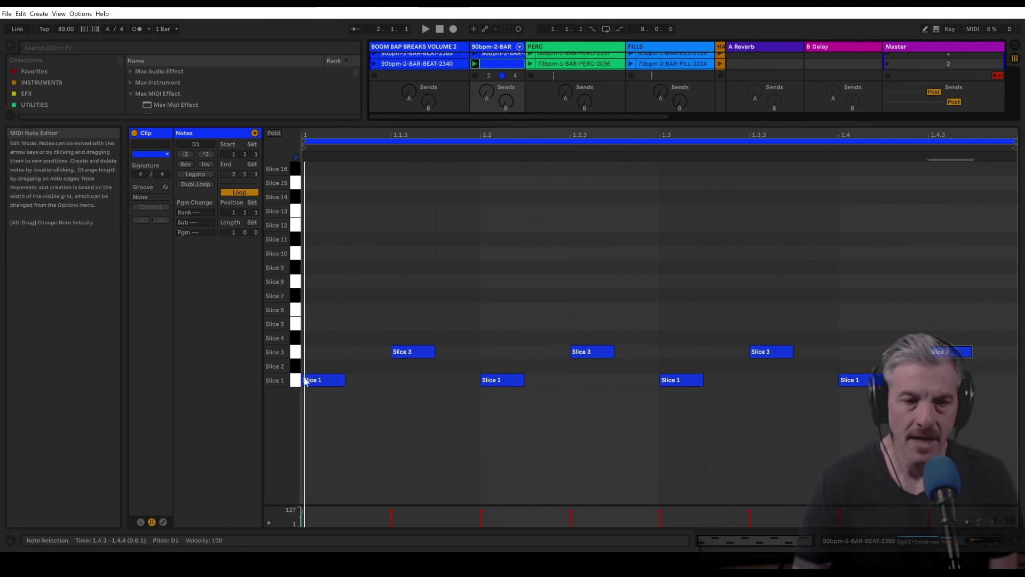
double_click(283, 371)
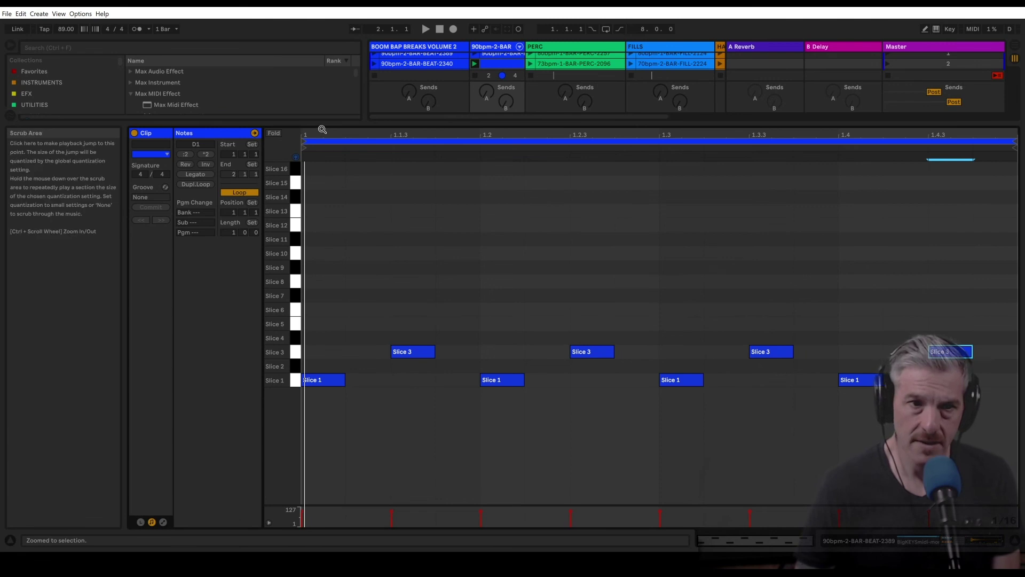
left_click_drag(320, 124, 343, 315)
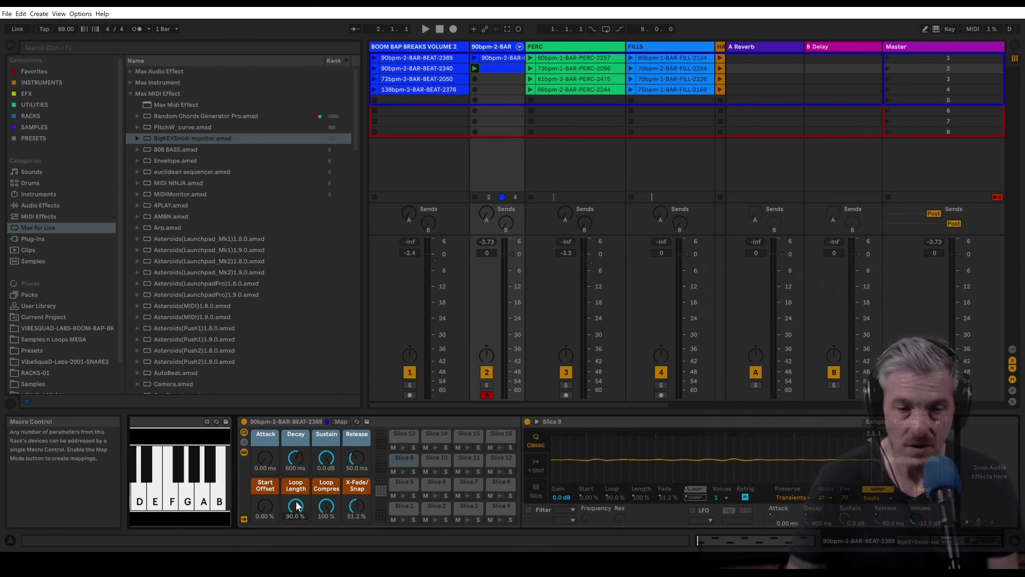
Turn the Loop Length macro down to 0 %, try the Simpler's Loop button, and inspect Slice 11.
left_click_drag(297, 506, 297, 555)
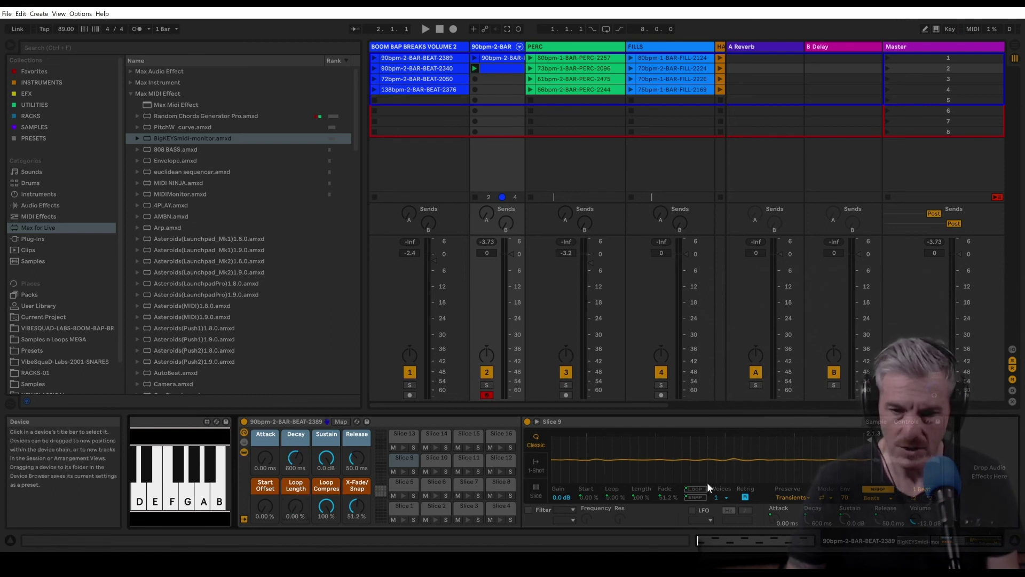
left_click(693, 487)
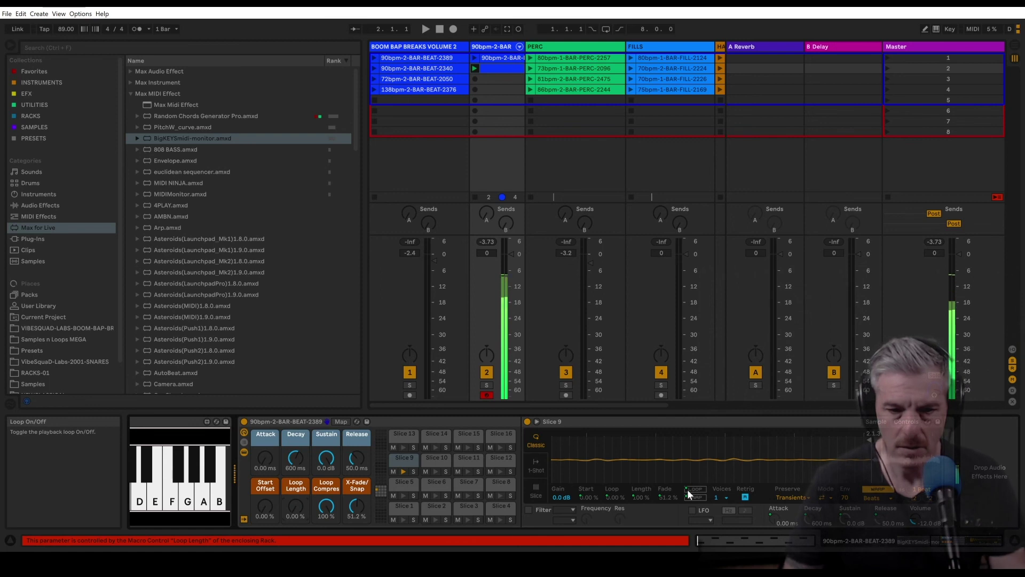
left_click(662, 498)
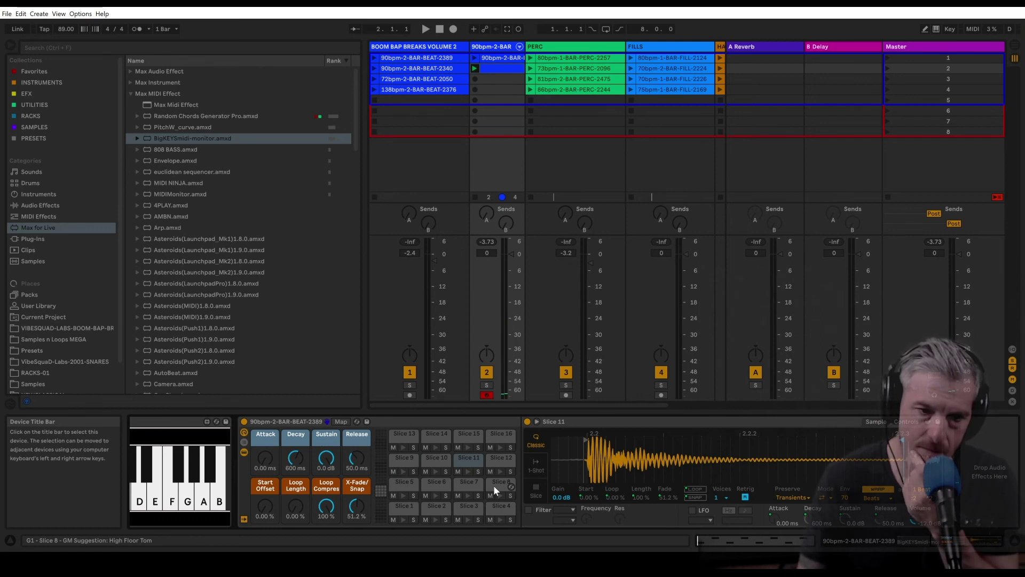
Insert a new MIDI track and load the 90bpm-2-BAR-BEAT-2389 loop into a Simpler on it.
right_click(705, 56)
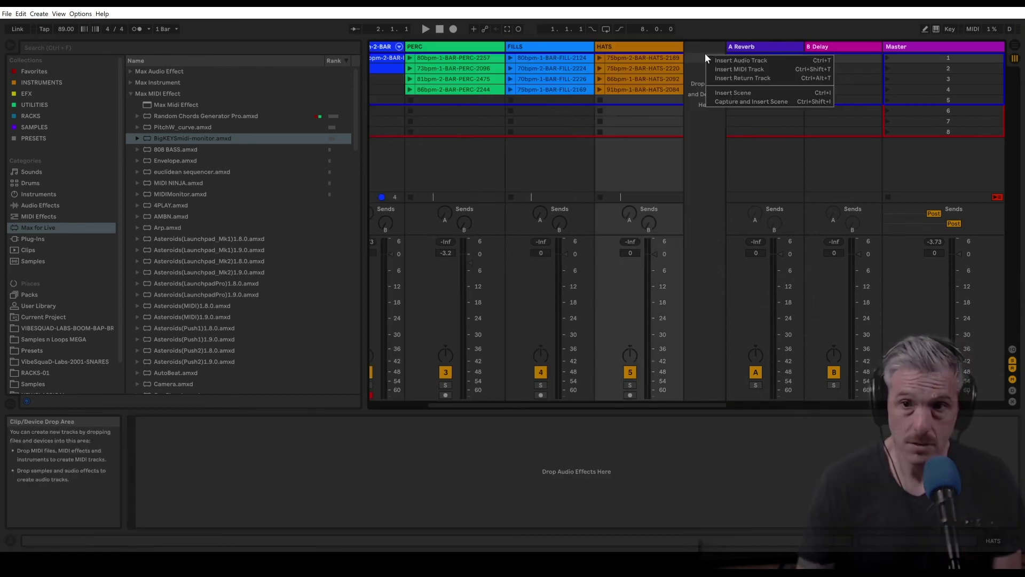
left_click(721, 68)
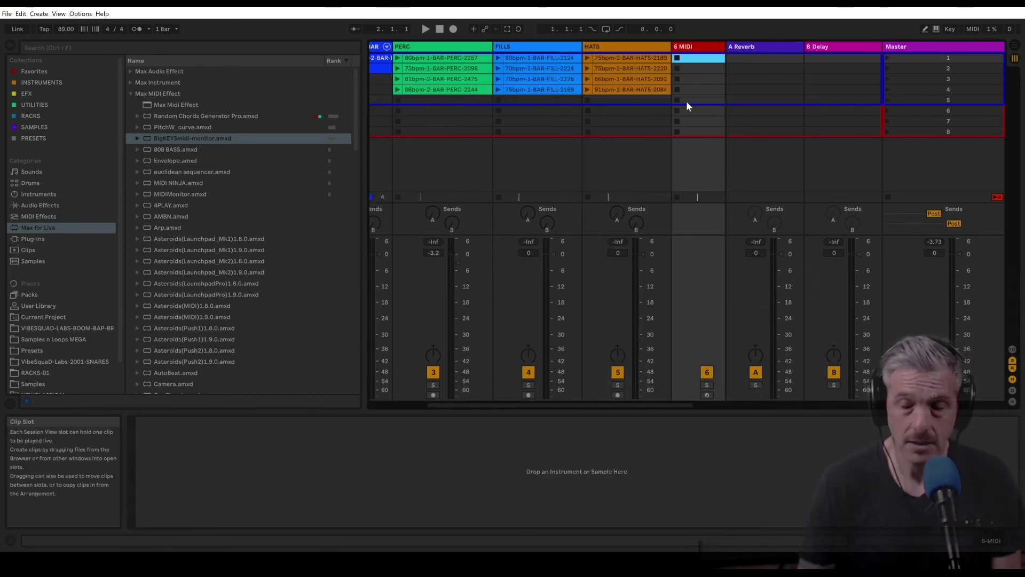
left_click(692, 47)
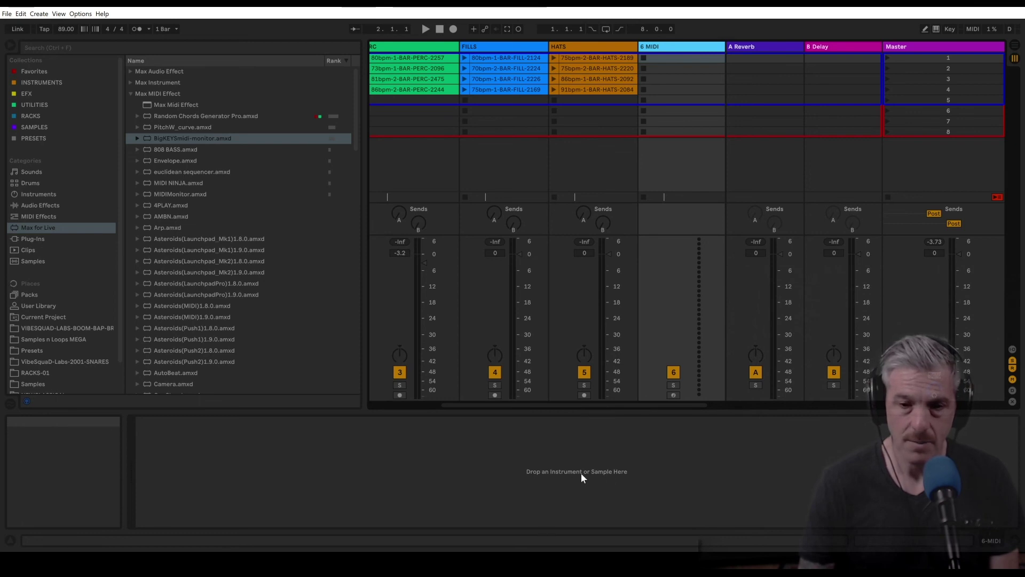
scroll(563, 405, "left", 3)
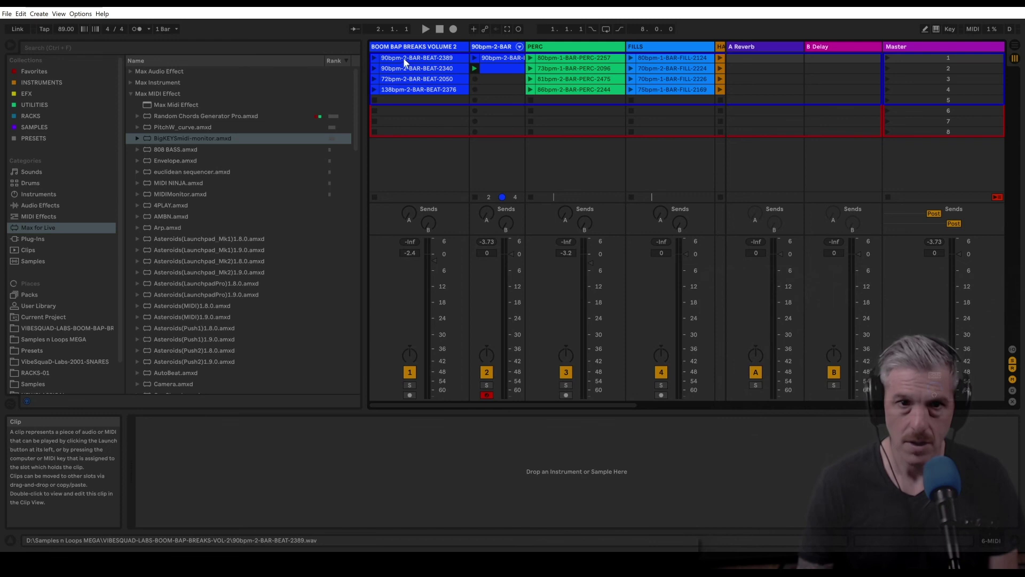
left_click_drag(555, 508, 555, 508)
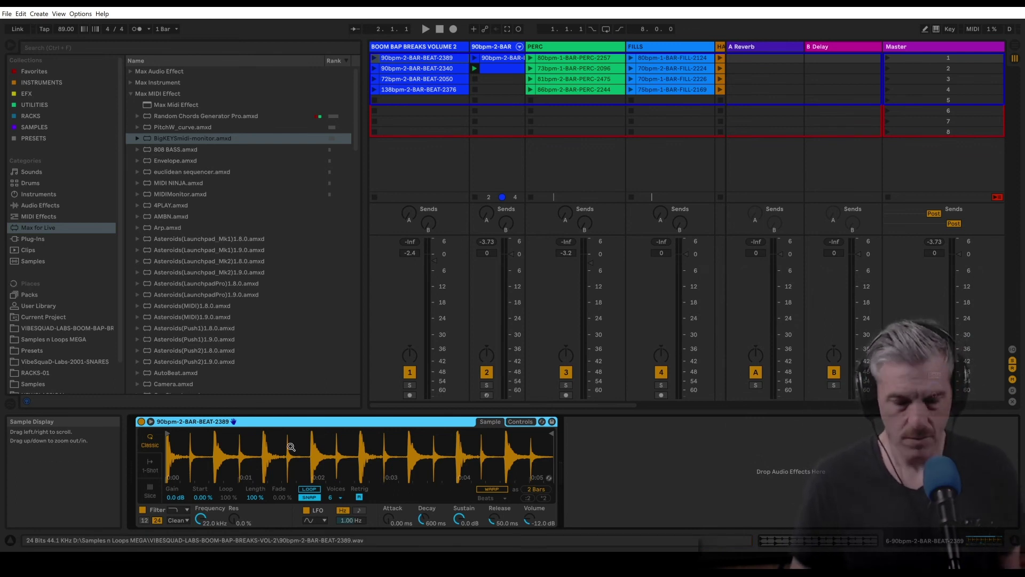
left_click(203, 143)
Place BigKEYSmidi-monitor before the Simpler and turn on the Simpler's sample looping.
left_click_drag(203, 143, 138, 472)
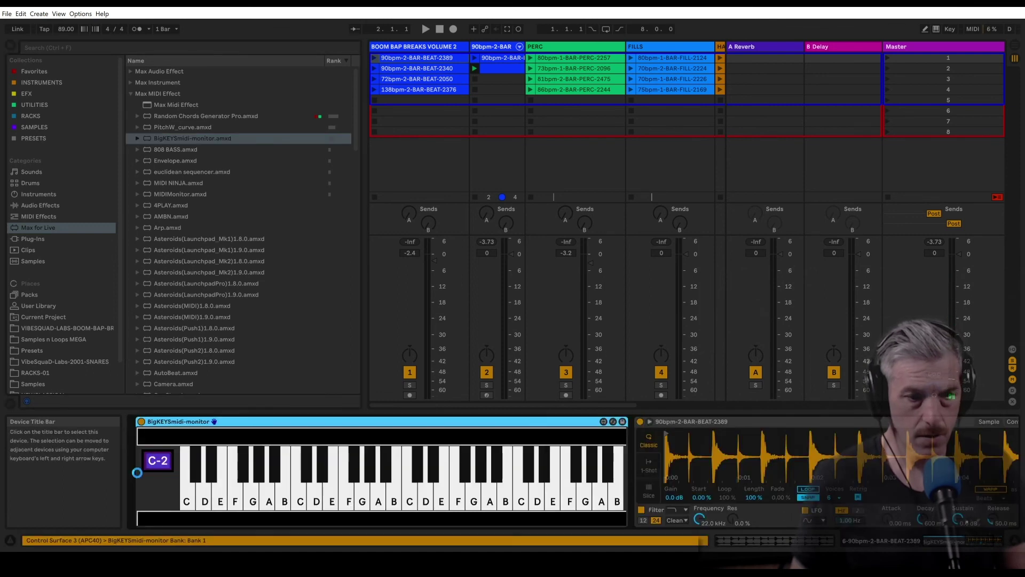
left_click(1003, 542)
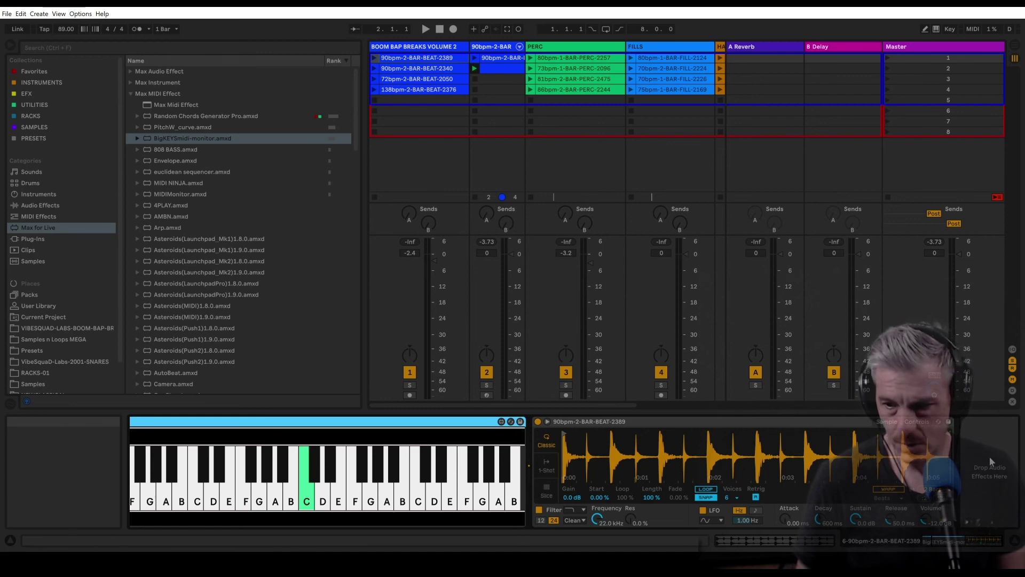
left_click(705, 489)
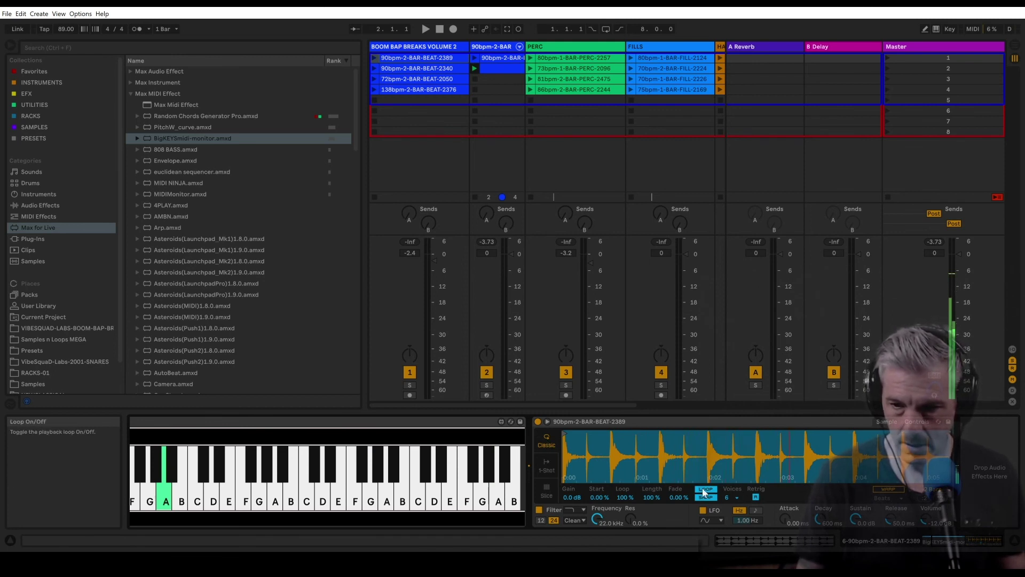
Warp the Simpler sample in Beats mode with transient envelope 100 and back-and-forth transient looping.
left_click(886, 489)
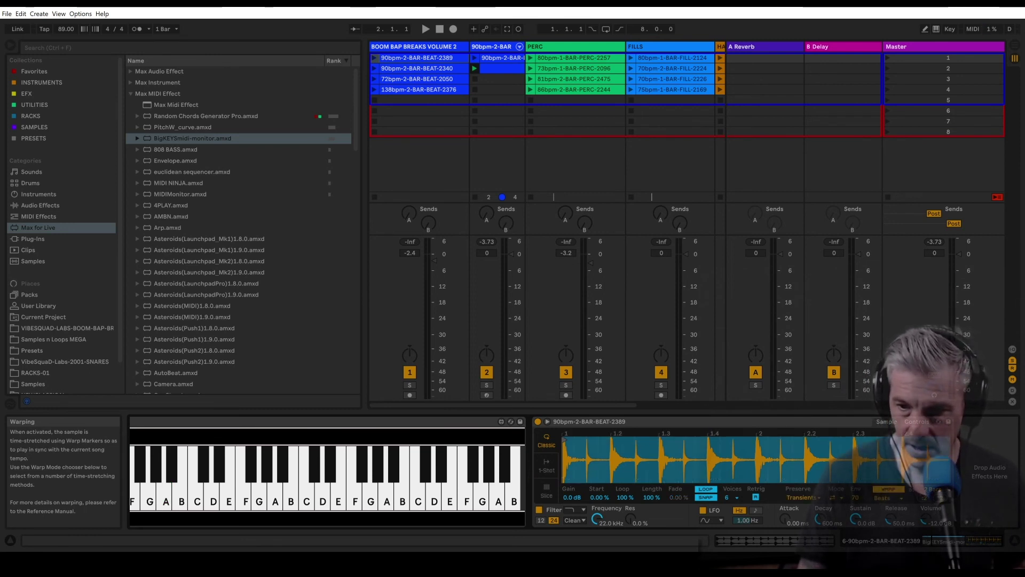
mouse_move(879, 499)
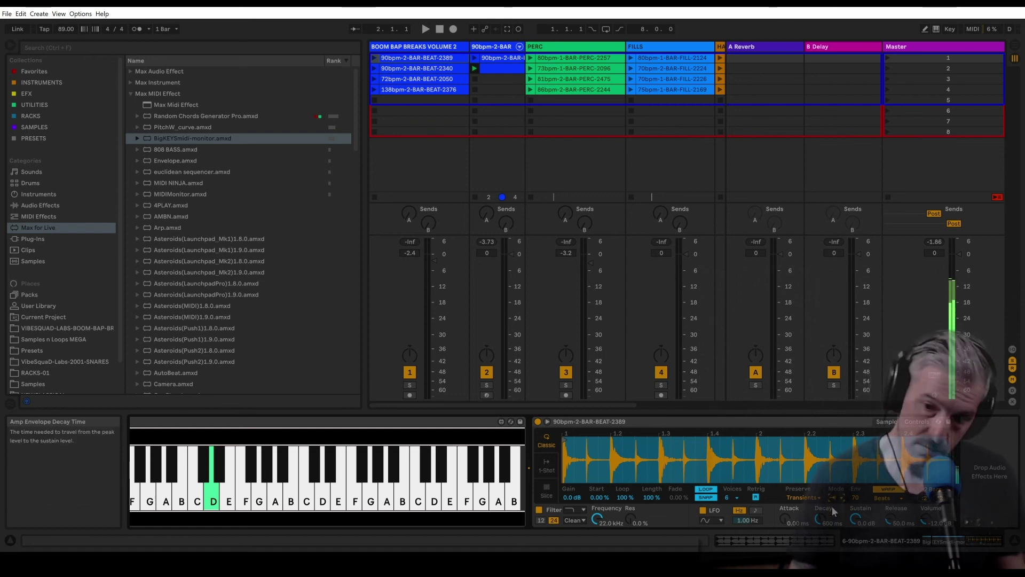
left_click_drag(855, 502, 854, 524)
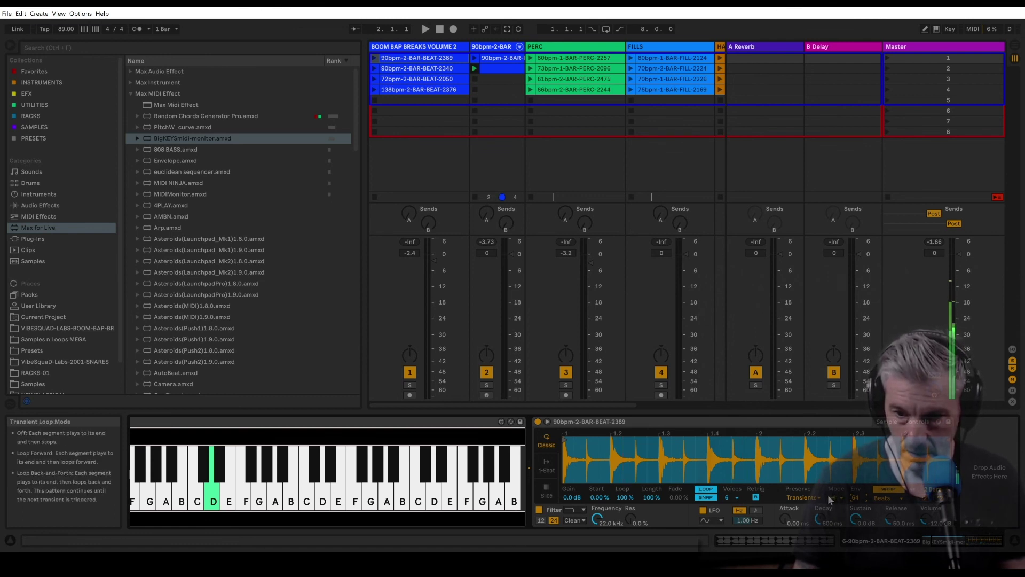
left_click_drag(850, 499, 850, 492)
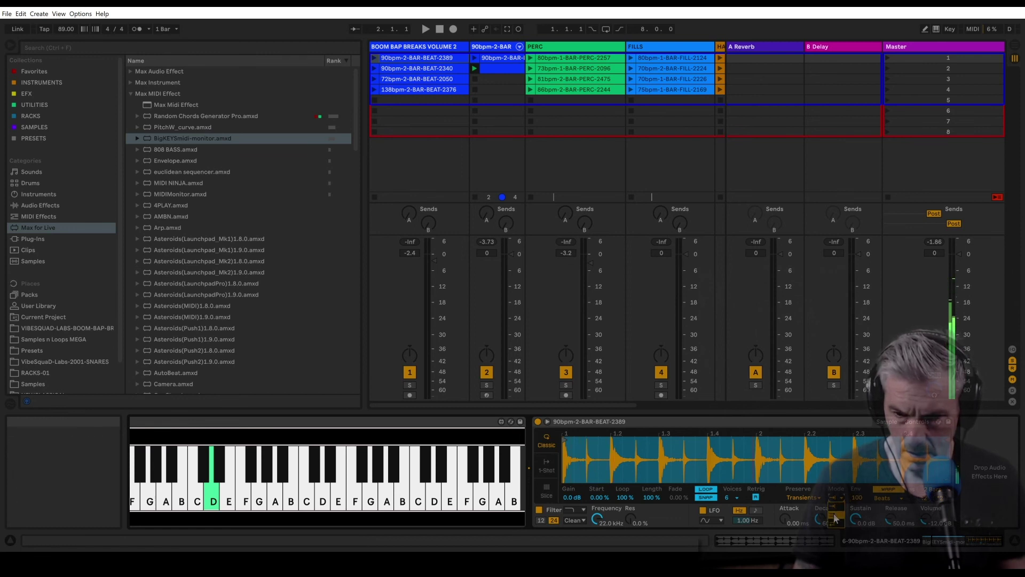
left_click(833, 523)
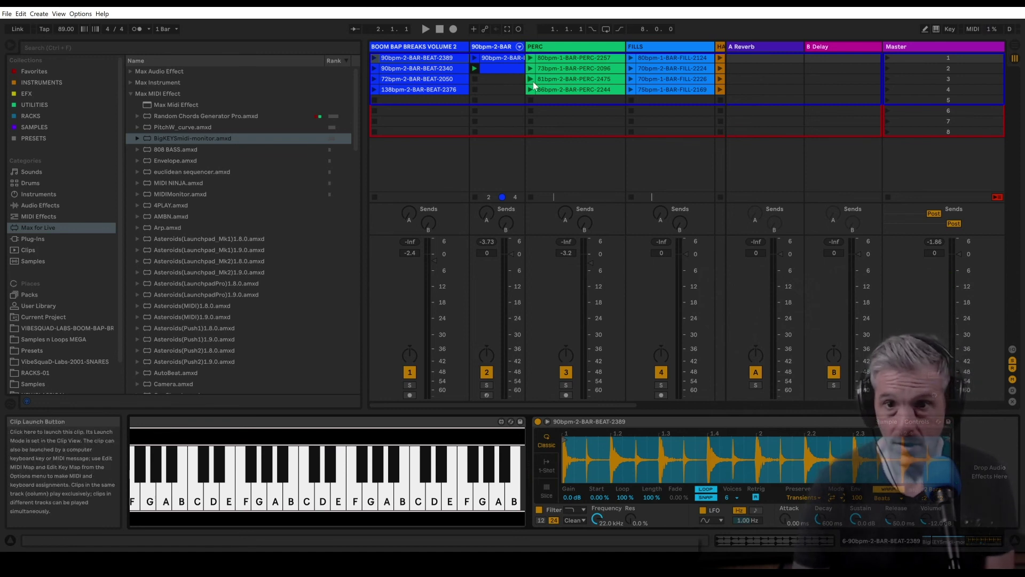
left_click(530, 57)
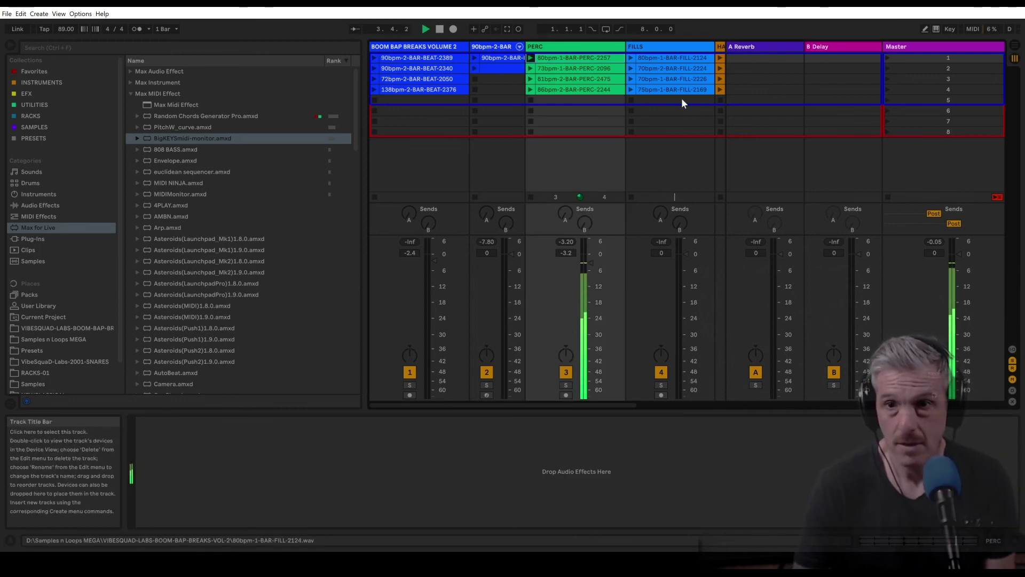
left_click_drag(526, 408, 615, 407)
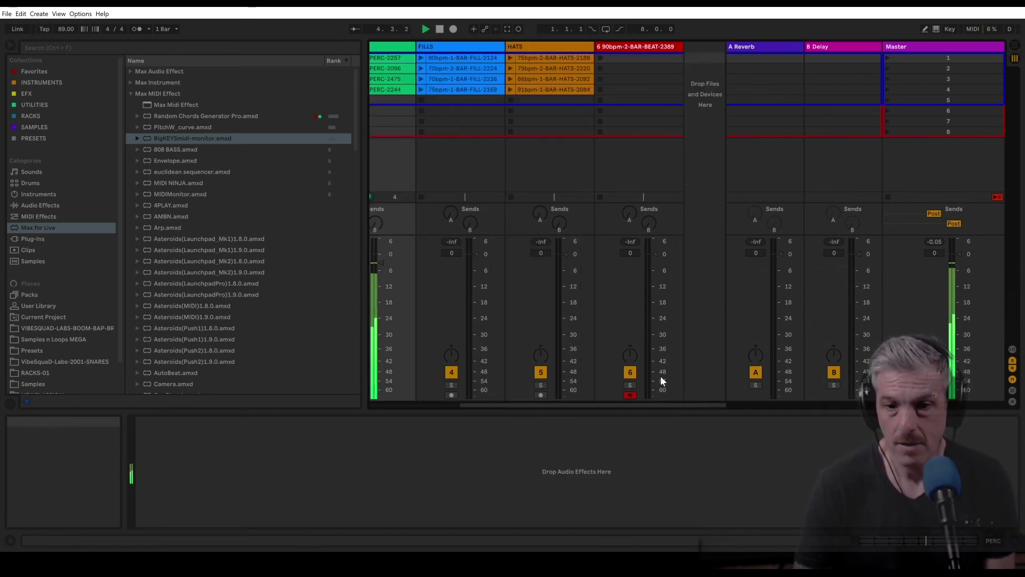
left_click(656, 47)
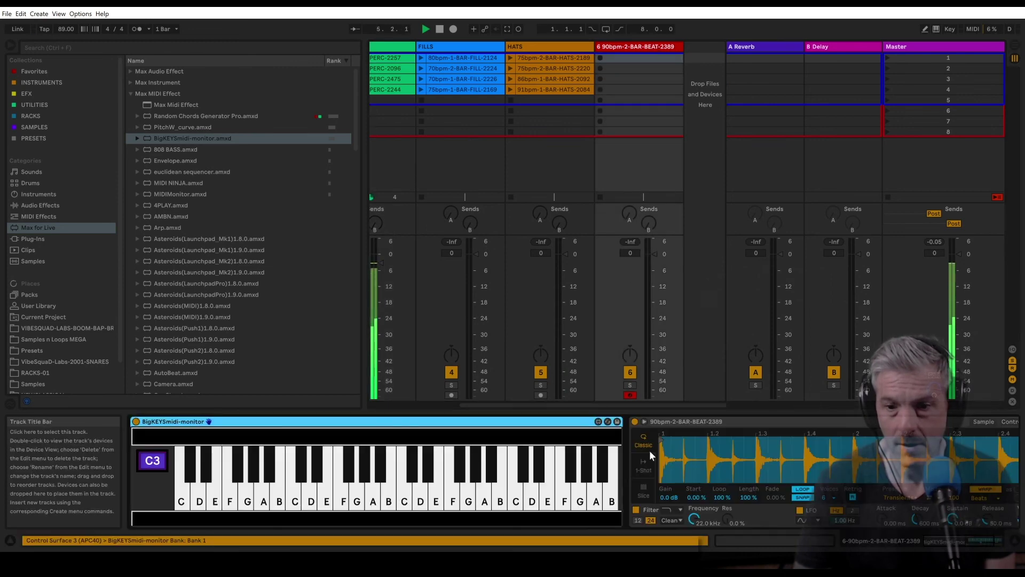
left_click(985, 542)
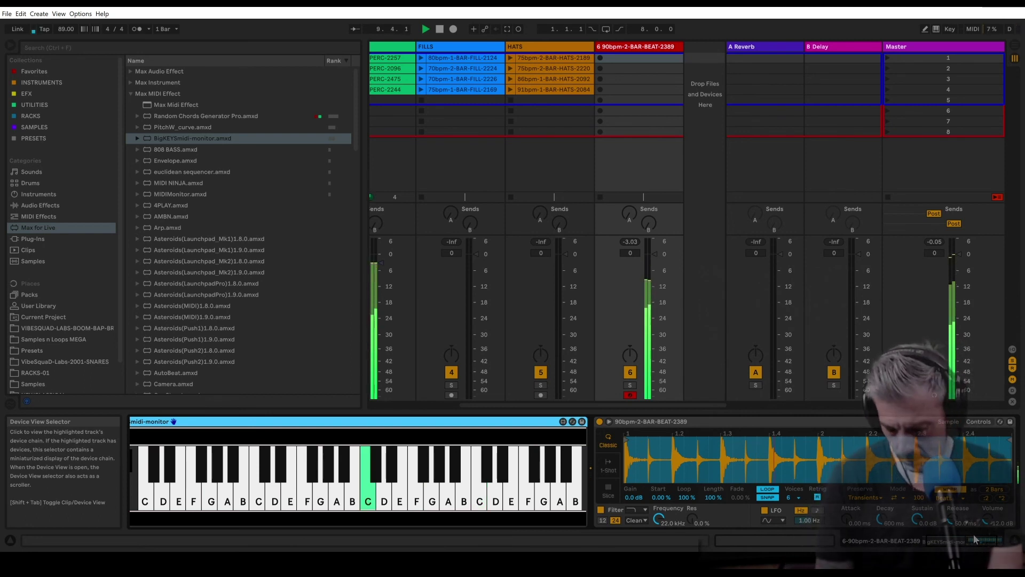
left_click(650, 423)
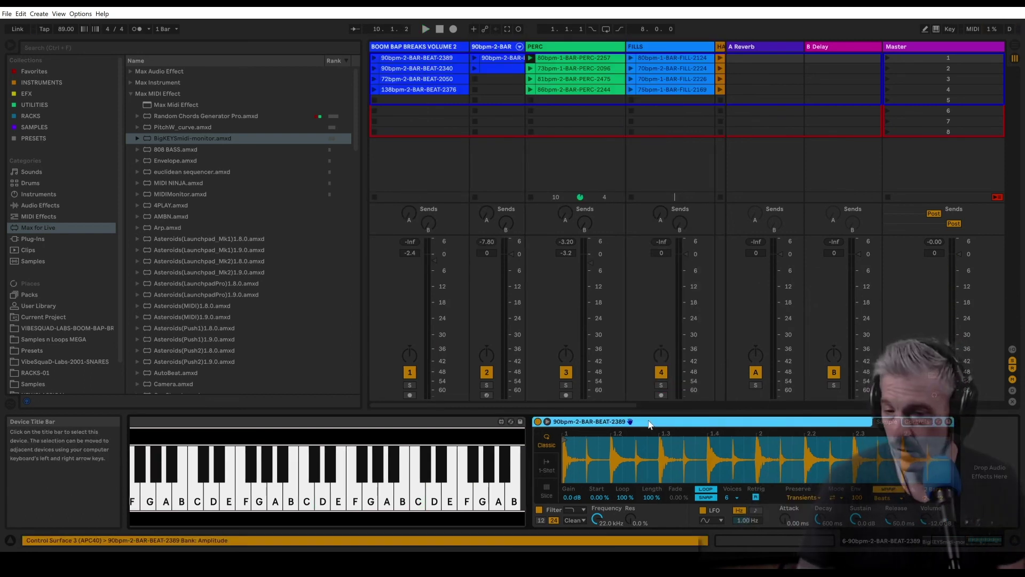
right_click(560, 59)
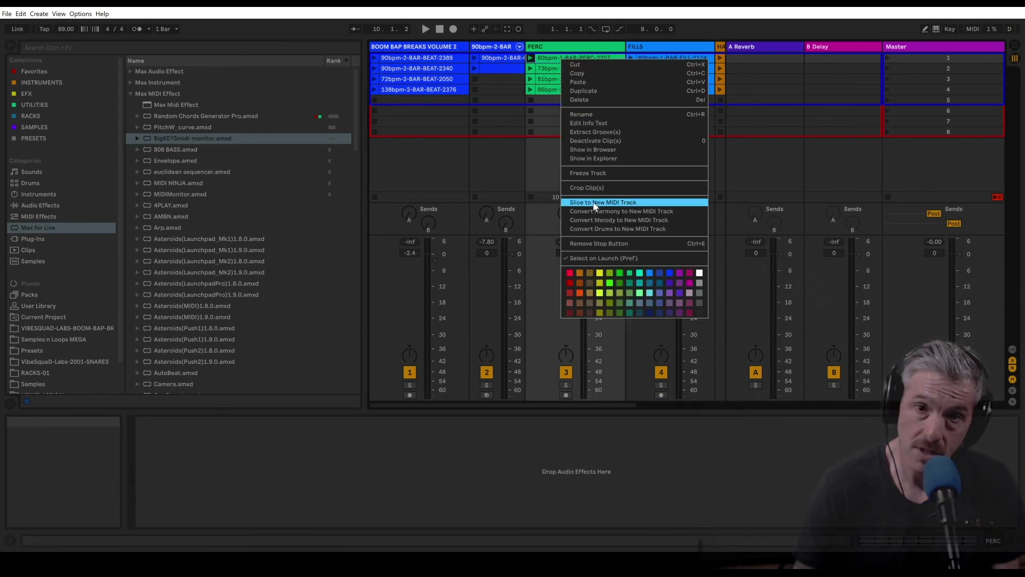
left_click(607, 402)
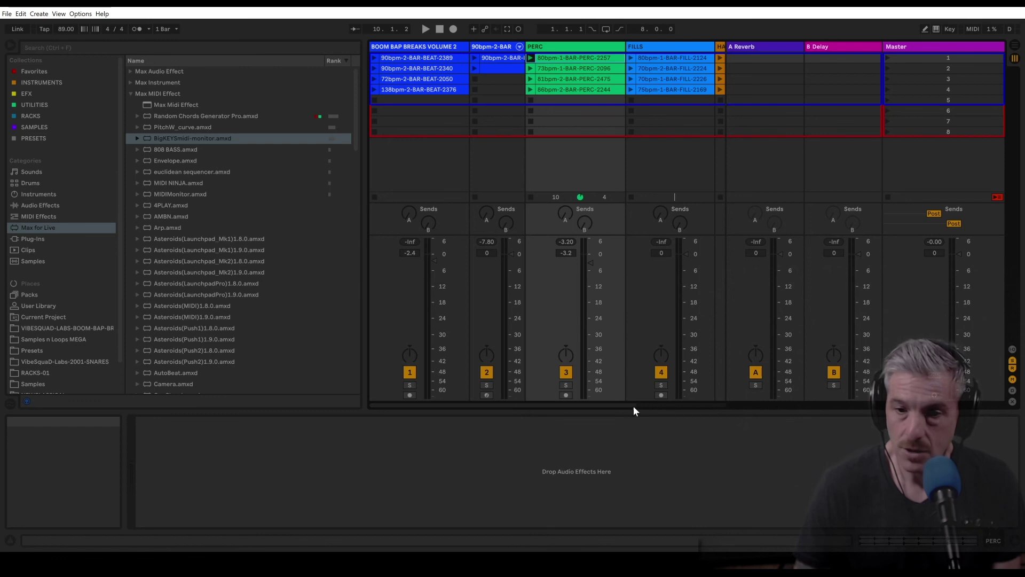
left_click_drag(628, 404, 700, 402)
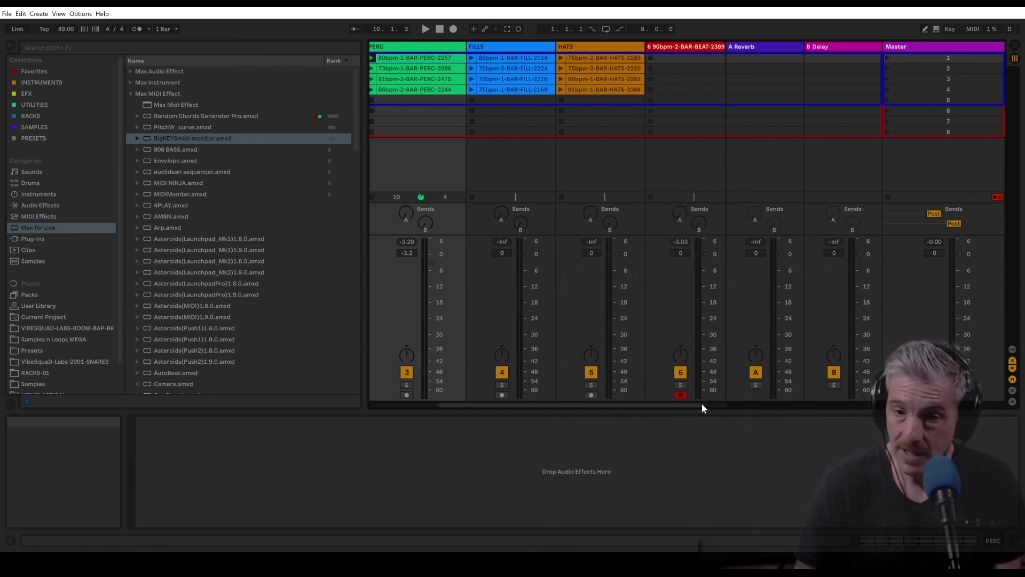
left_click(638, 46)
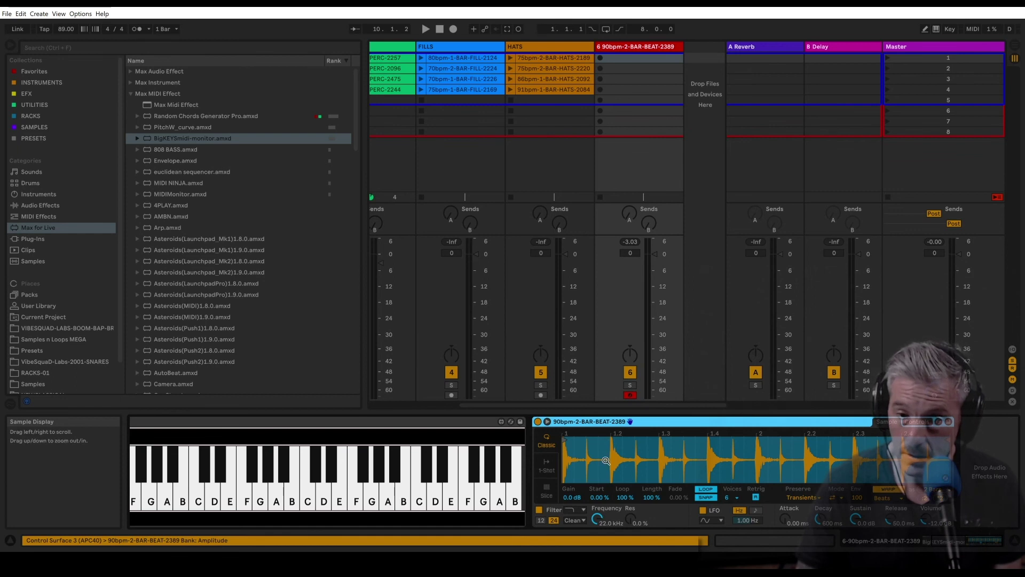
left_click(544, 489)
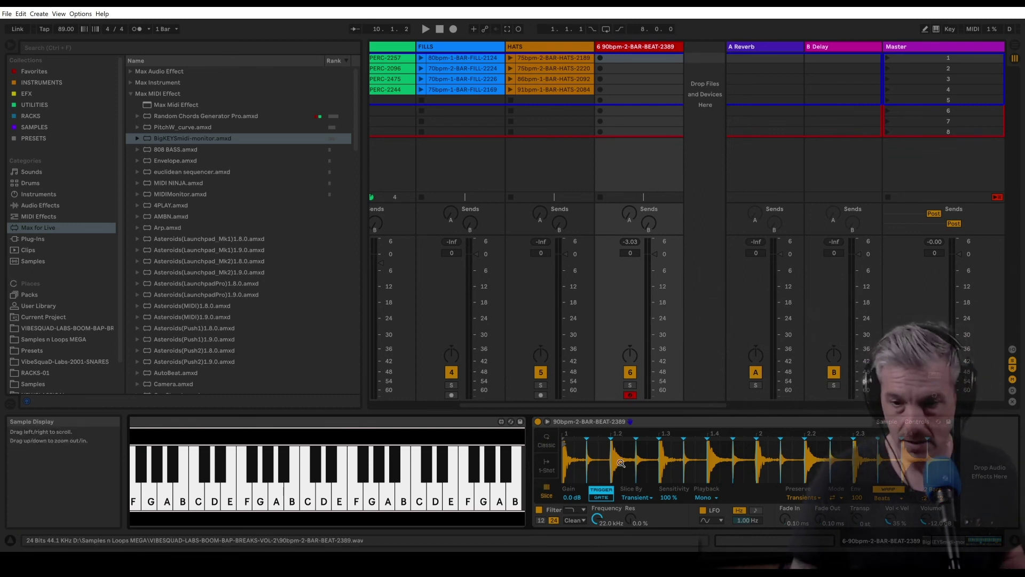
left_click_drag(585, 431, 631, 434)
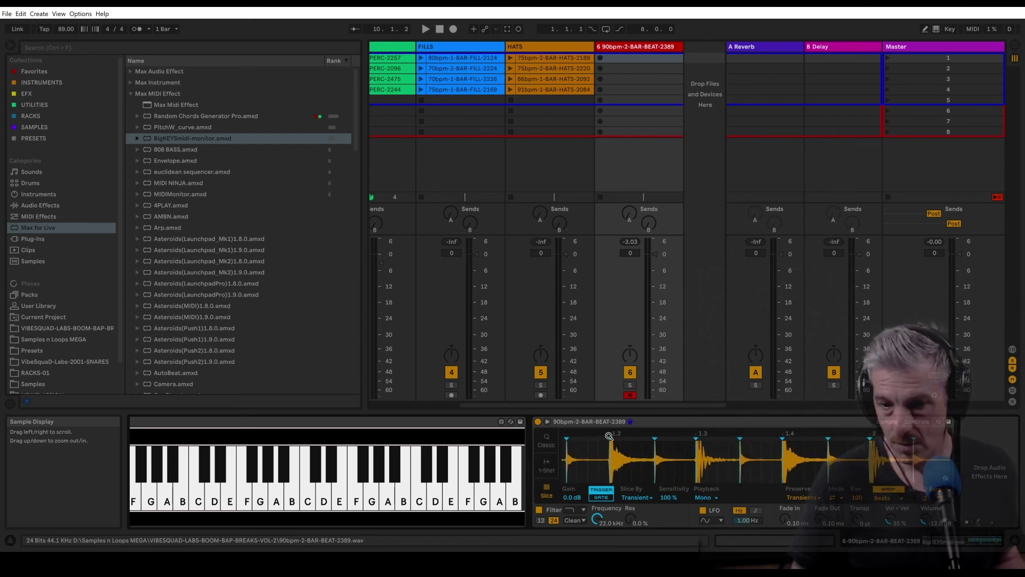
mouse_move(609, 432)
left_mouse_down()
mouse_move(609, 505)
mouse_move(610, 433)
left_mouse_up()
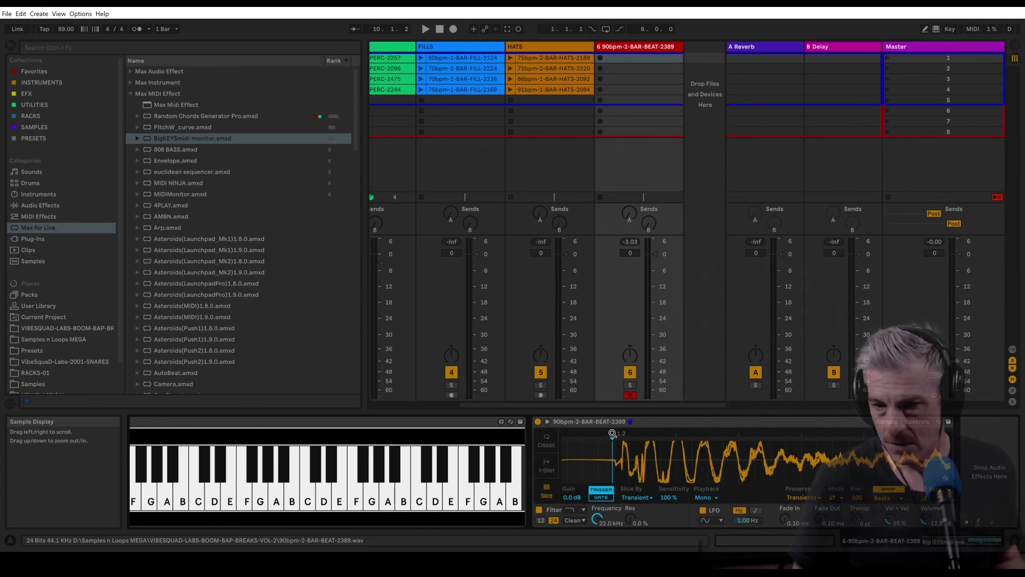
left_click(610, 421)
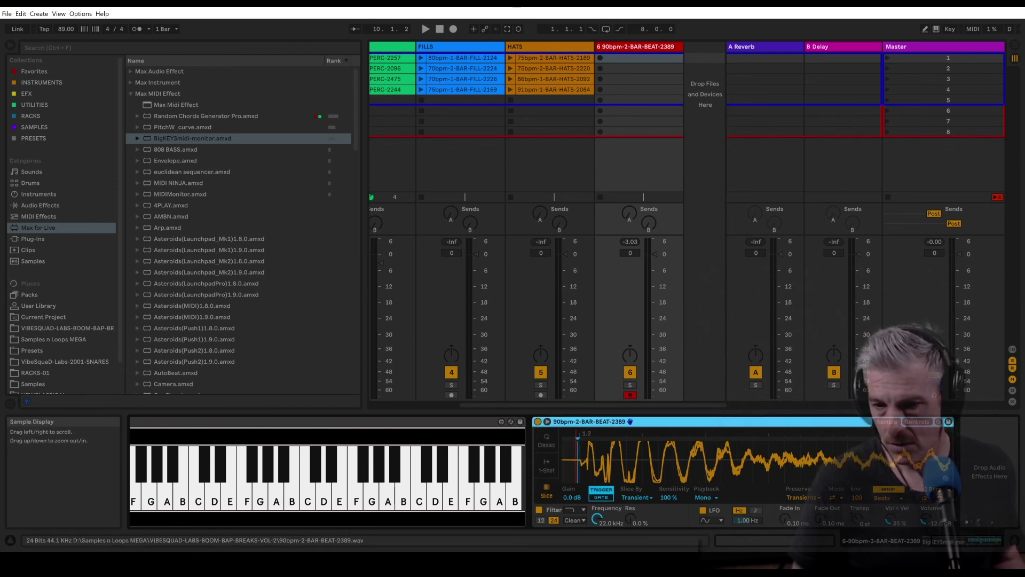
left_click_drag(609, 454, 665, 454)
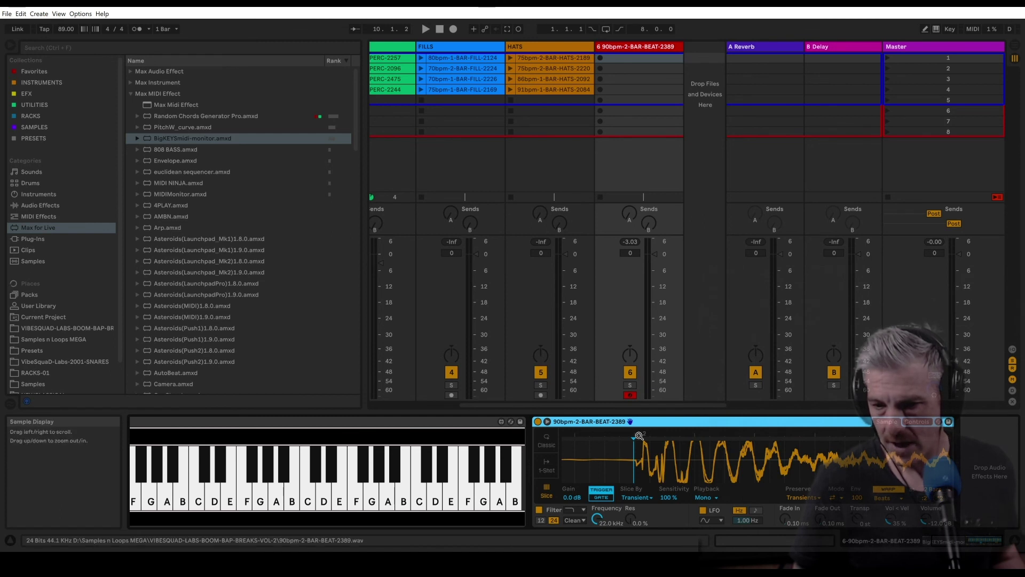
left_click_drag(618, 446, 618, 417)
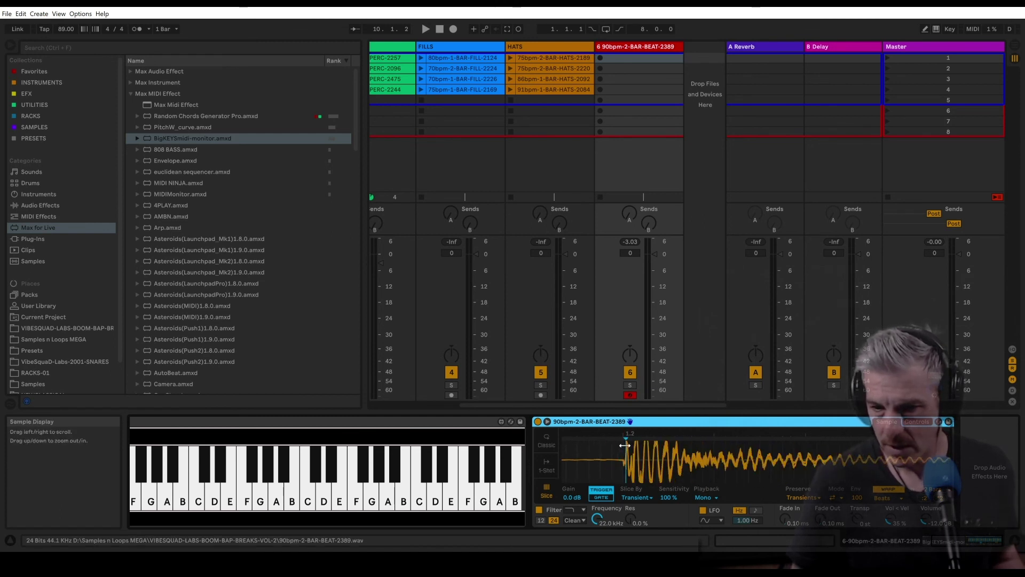
left_click_drag(629, 434, 632, 396)
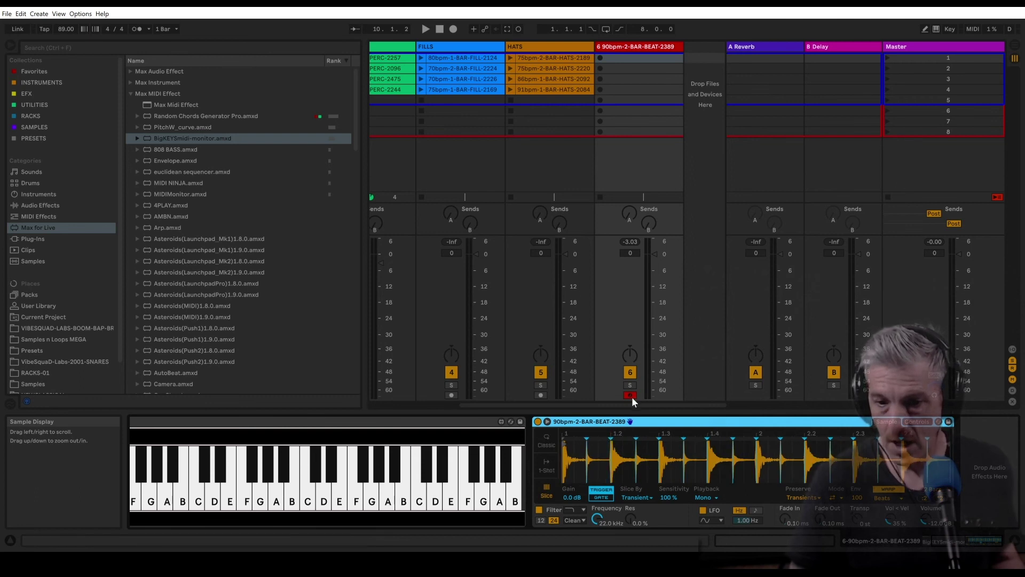
Raise Simpler's slice sensitivity to 100% and zoom the waveform in on a single hit near 1.3.
left_click(669, 497)
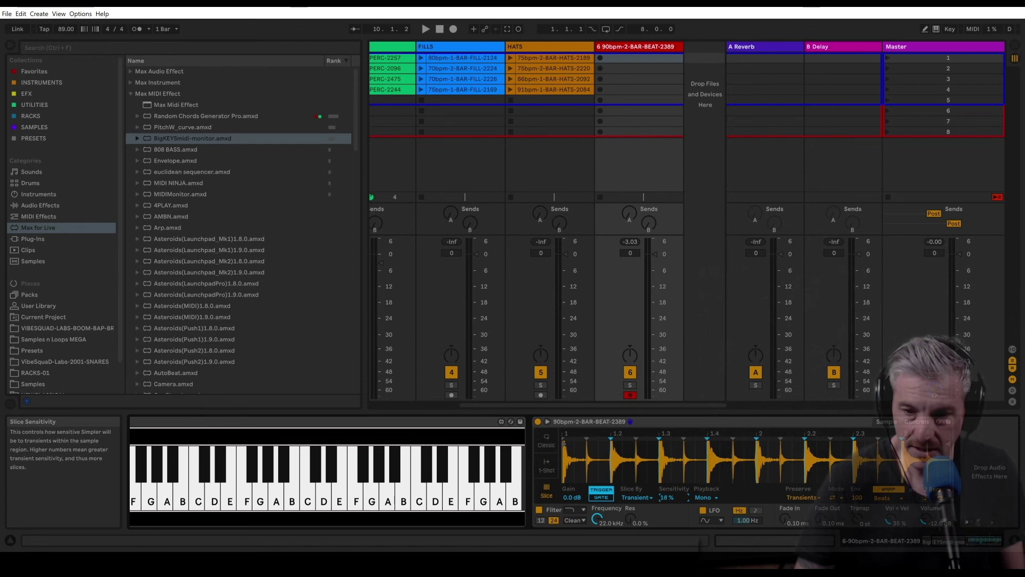
left_click_drag(668, 497, 668, 483)
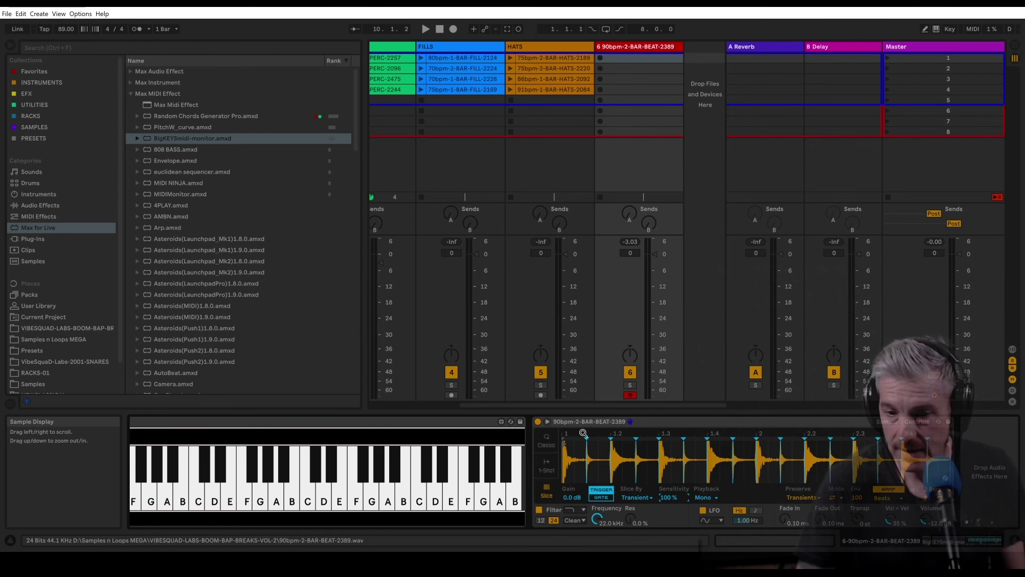
left_click_drag(583, 433, 658, 434)
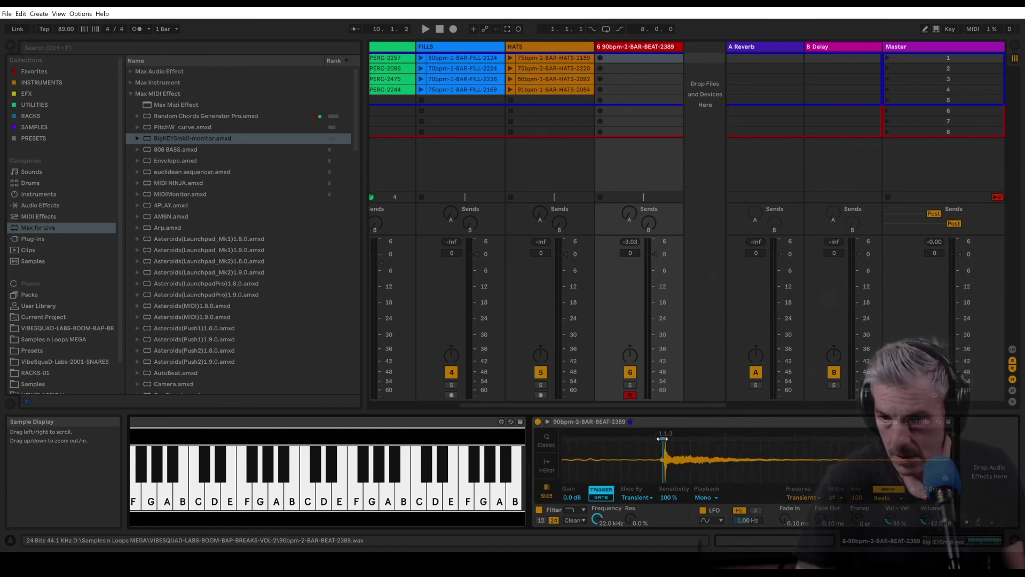
left_click_drag(664, 437, 731, 445)
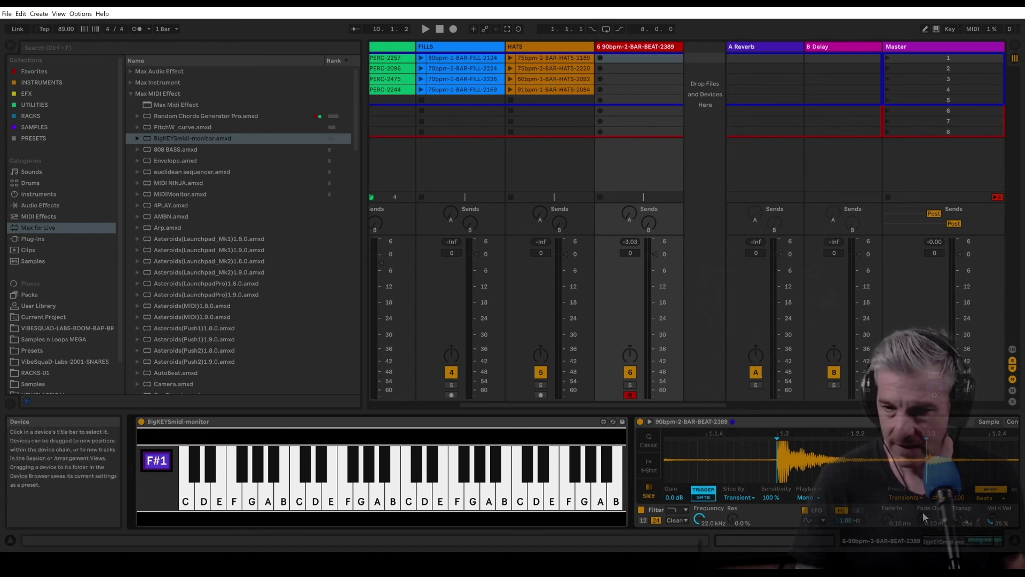
Drop the sliced break's transient envelope in Simpler from 100 to 67.
left_click_drag(959, 499, 960, 518)
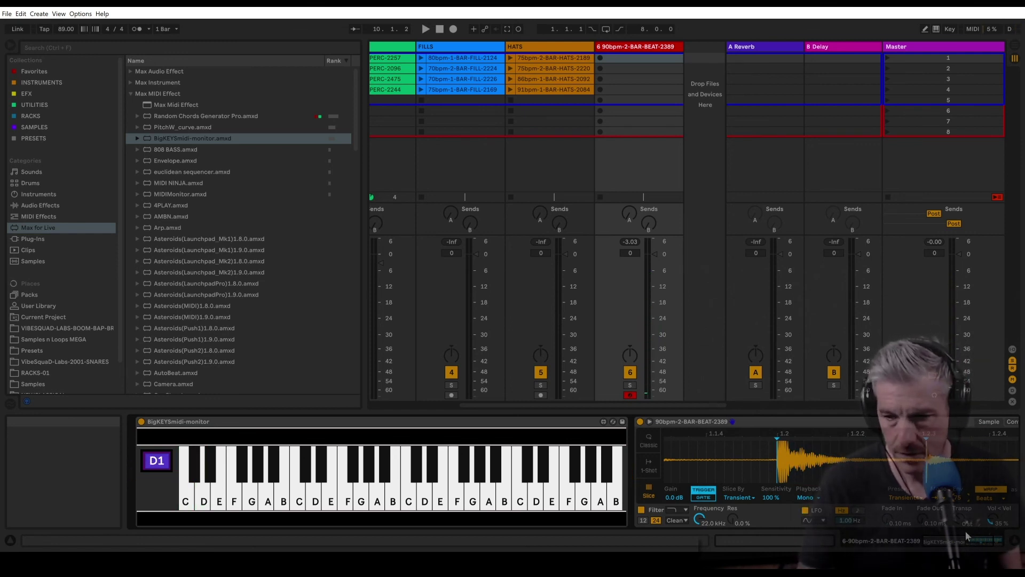
scroll(617, 415, "right", 2)
left_click(613, 418)
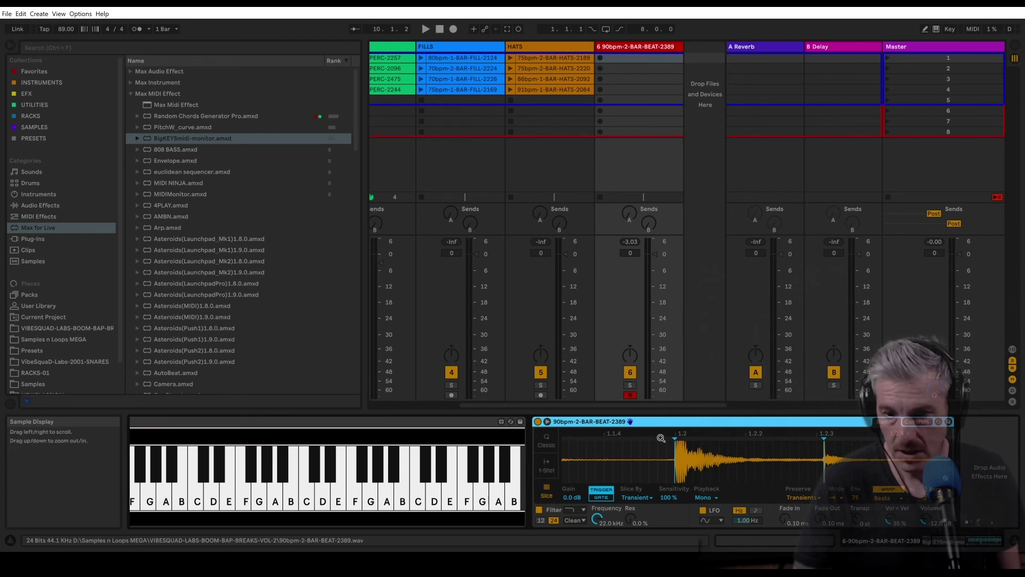
Switch to Arrangement View and zoom in on the start of the playing break clip.
key("Tab")
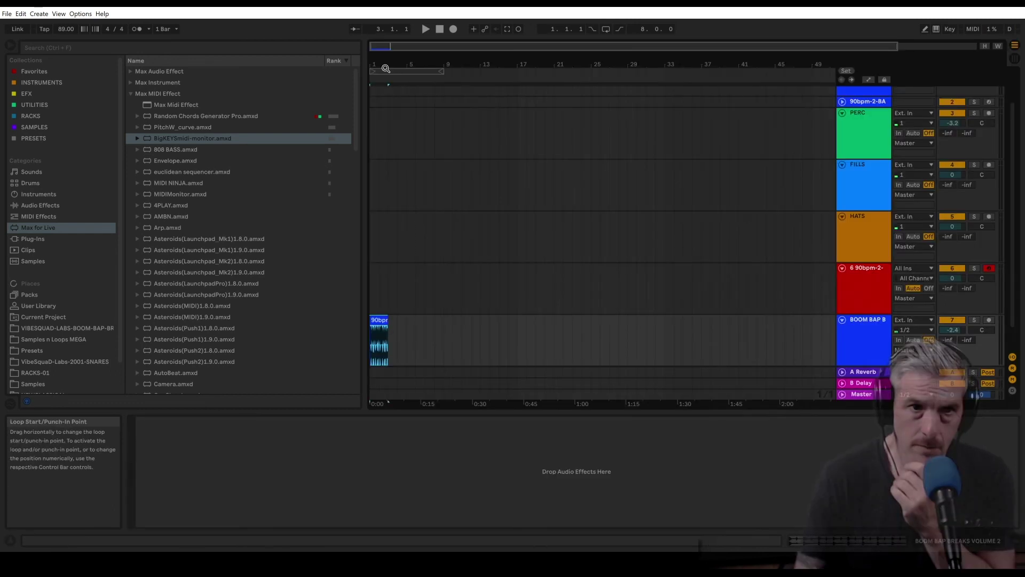
key("plus")
key("plus")
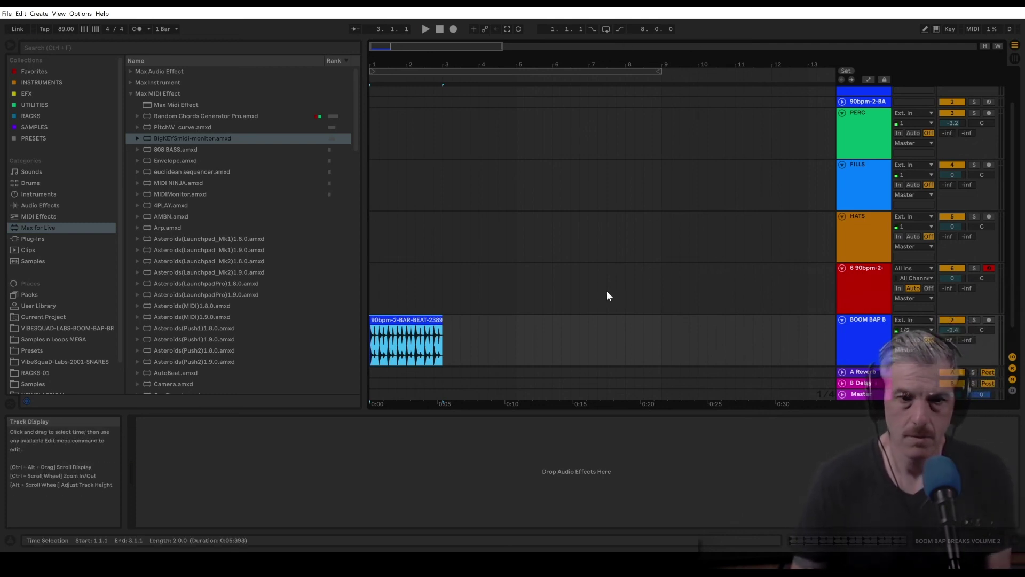
key("space")
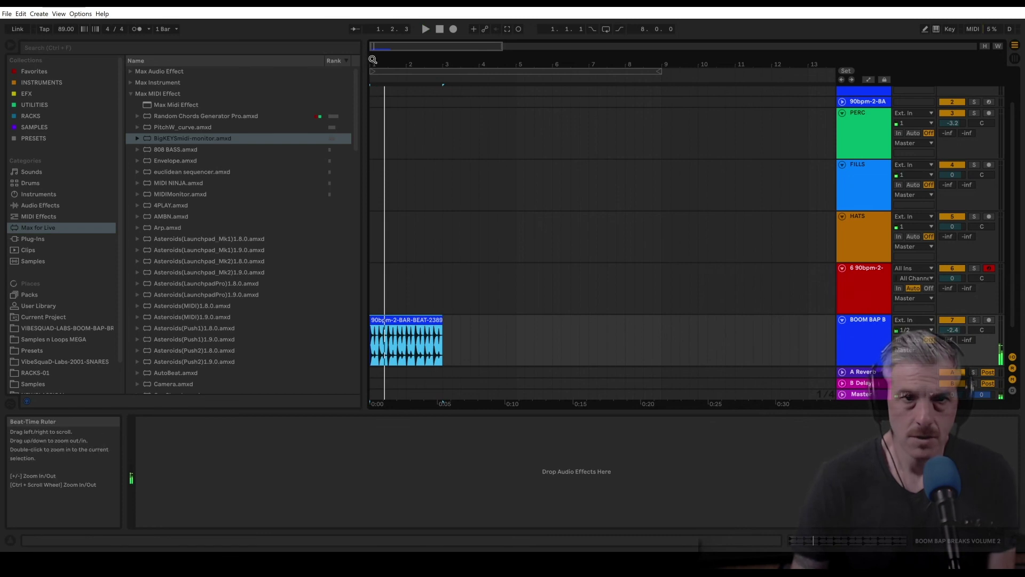
left_click_drag(385, 67, 384, 160)
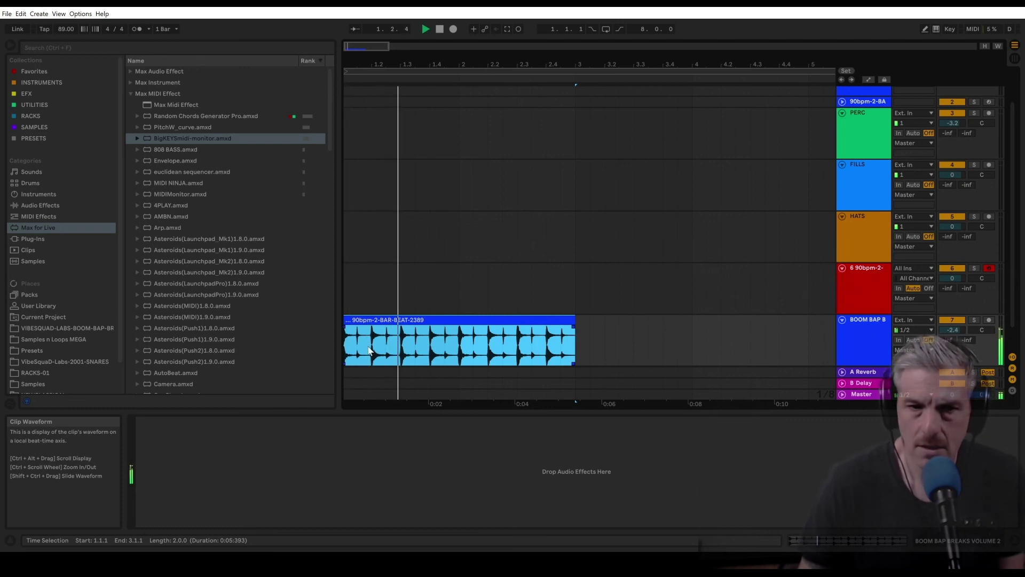
left_click_drag(350, 64, 346, 203)
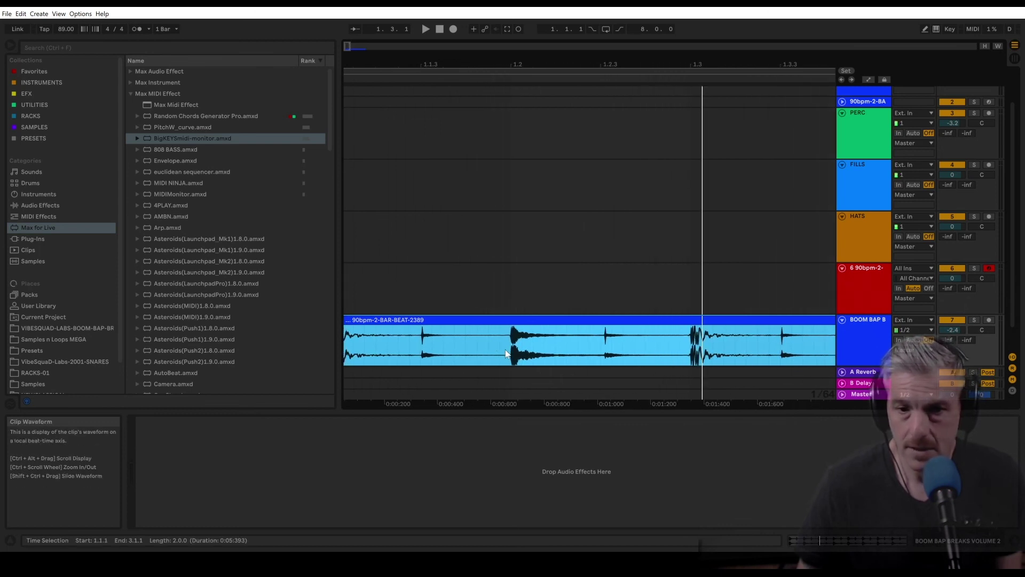
Split the 1.1.3–1.2.1 span into its own clip and play it back.
left_click_drag(506, 353, 424, 359)
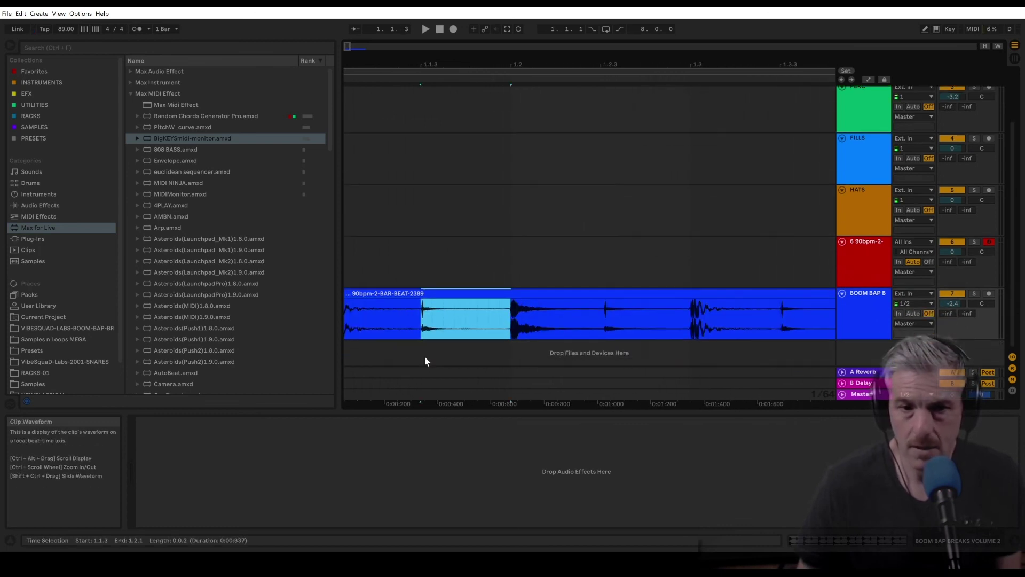
key("ctrl+e")
key("ctrl+e")
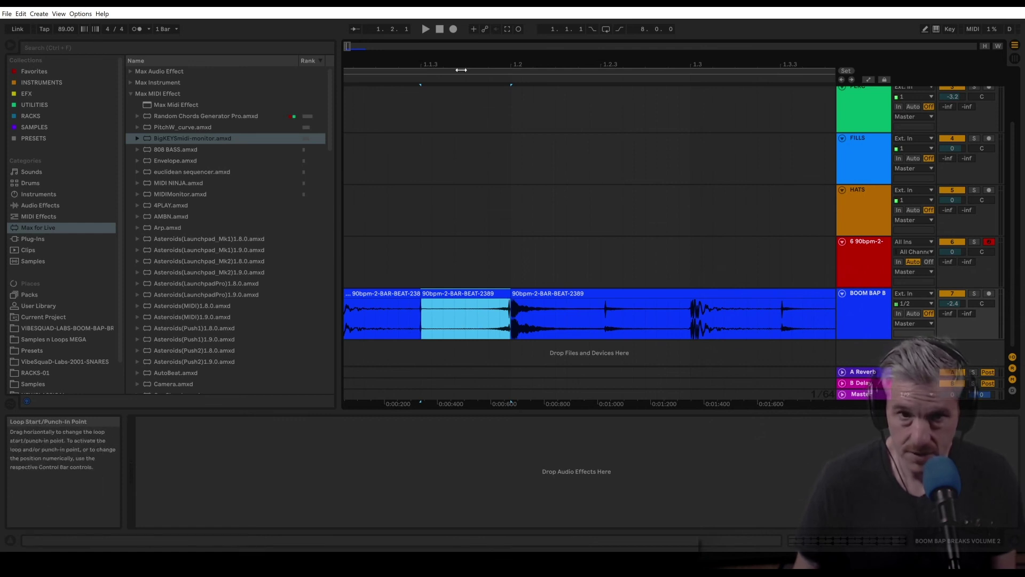
key("minus")
left_click(381, 104)
key("space")
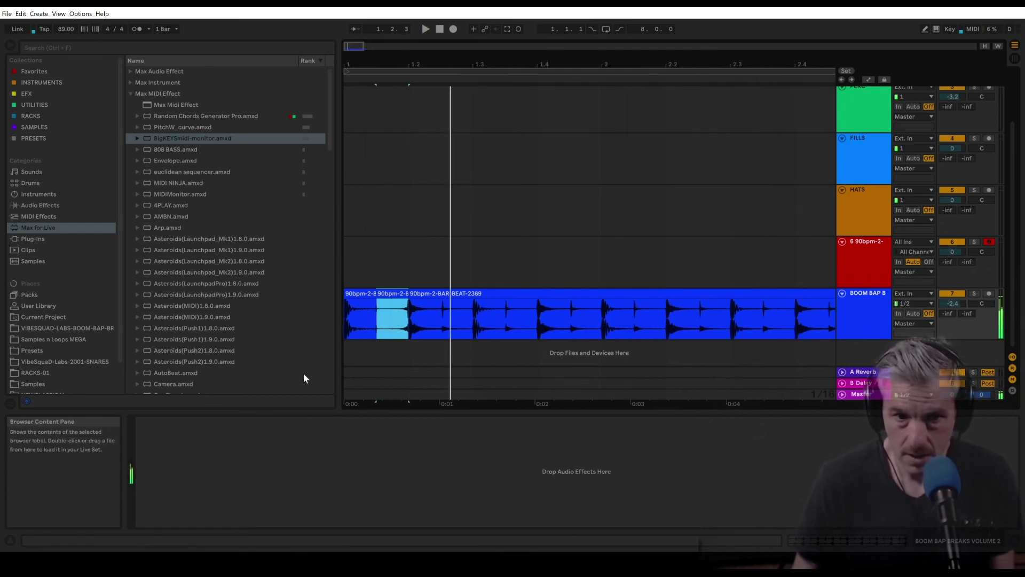
left_click(346, 337)
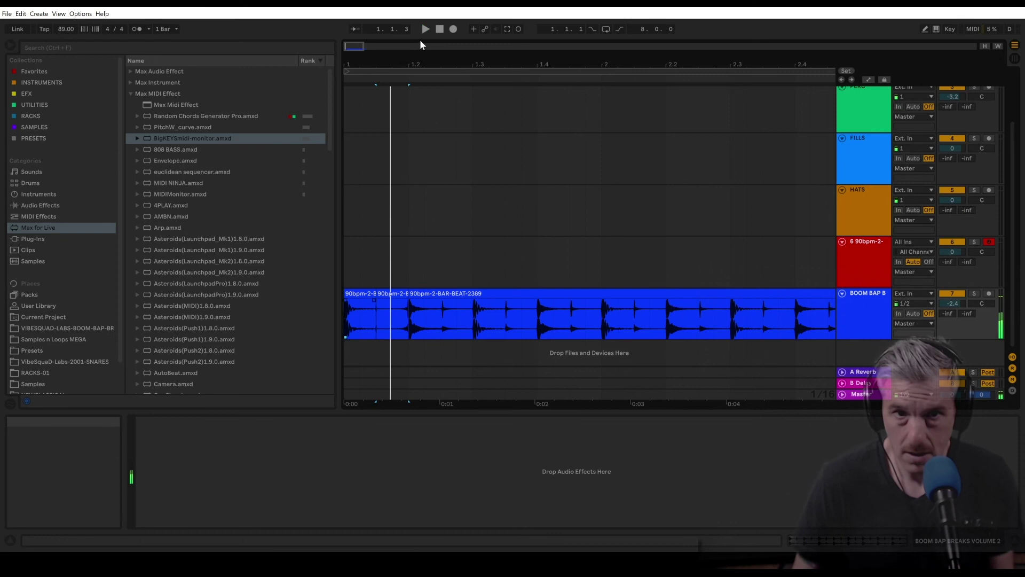
Trim the left clip's end at the split, then extend it back to meet the next clip.
left_click(440, 31)
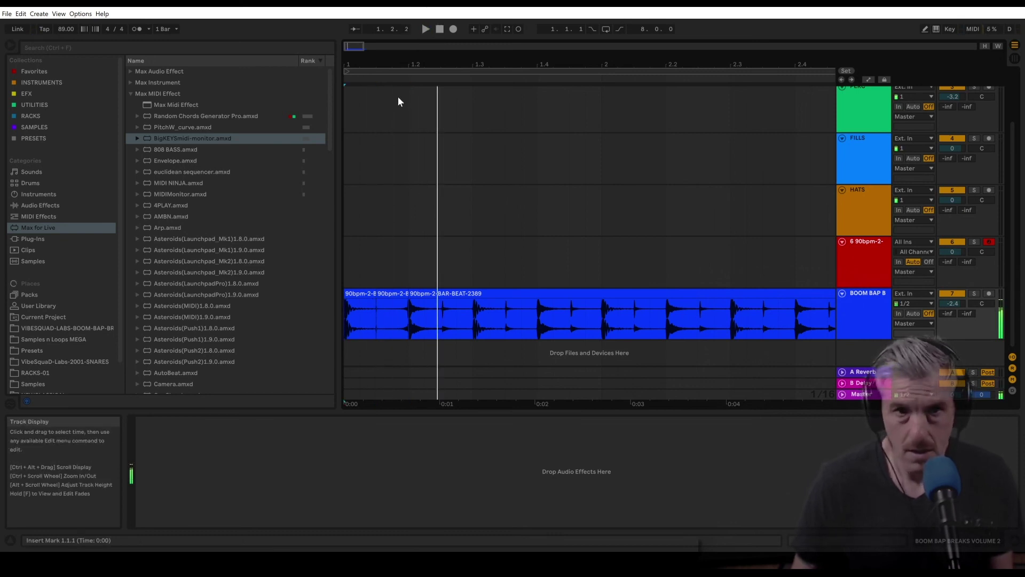
left_click_drag(380, 63, 594, 212)
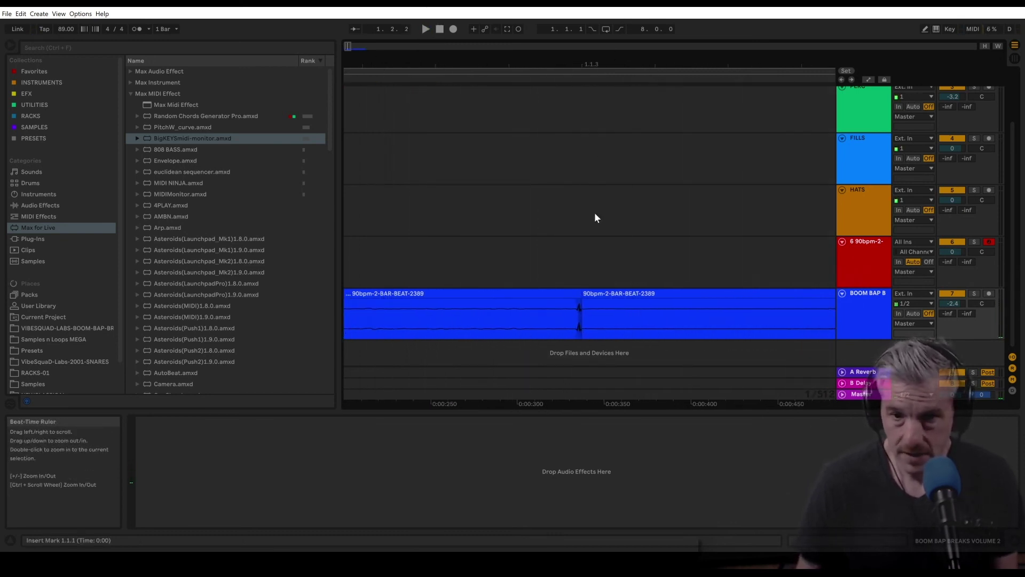
left_click_drag(576, 298, 563, 303)
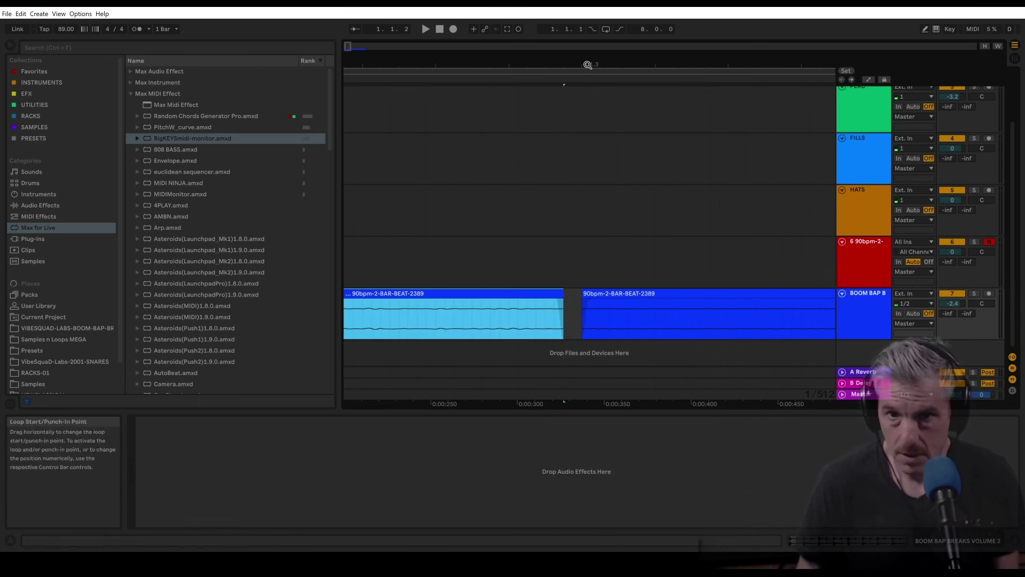
left_click_drag(590, 64, 590, 86)
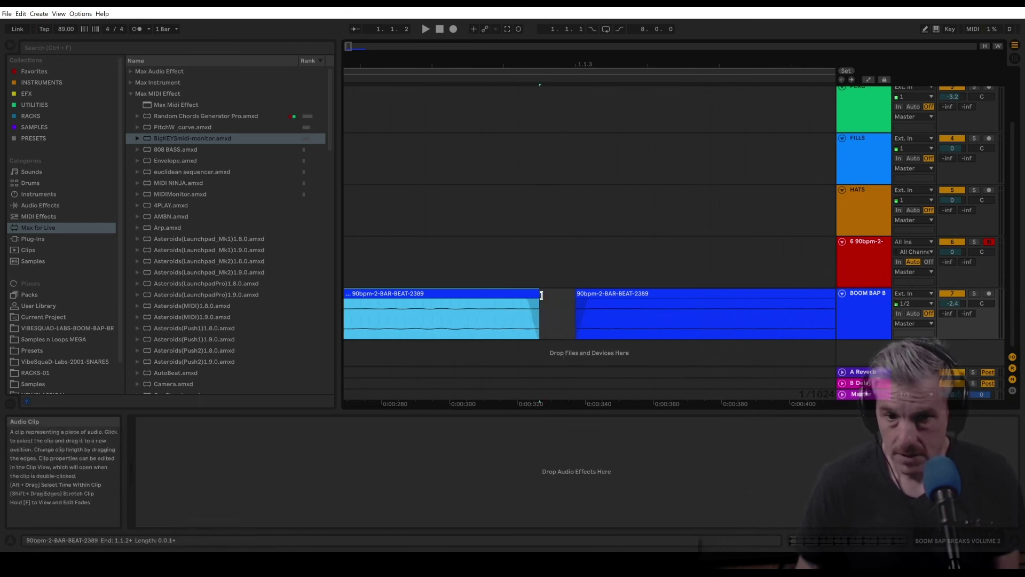
left_click_drag(540, 297, 576, 300)
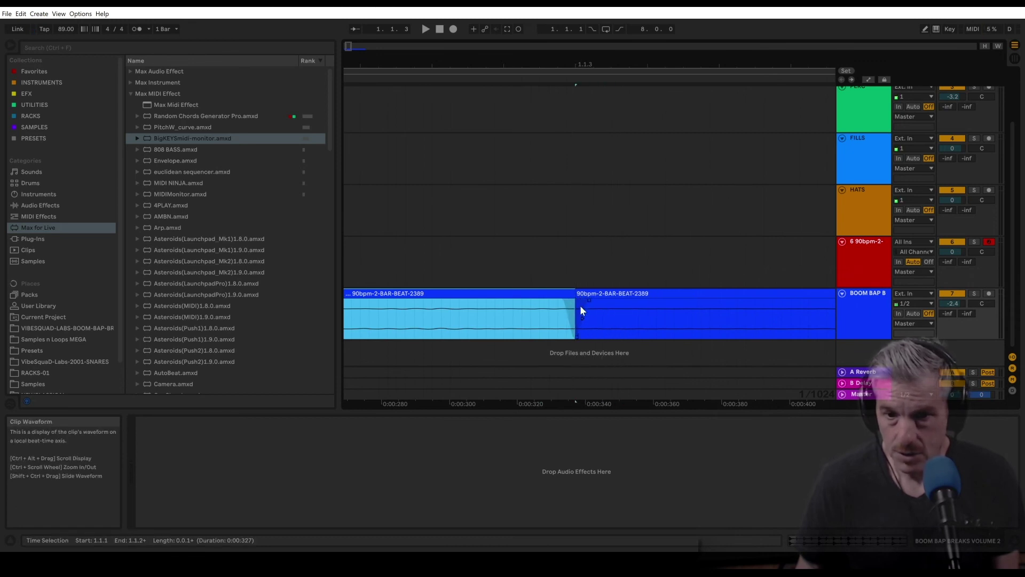
left_click_drag(568, 294, 576, 297)
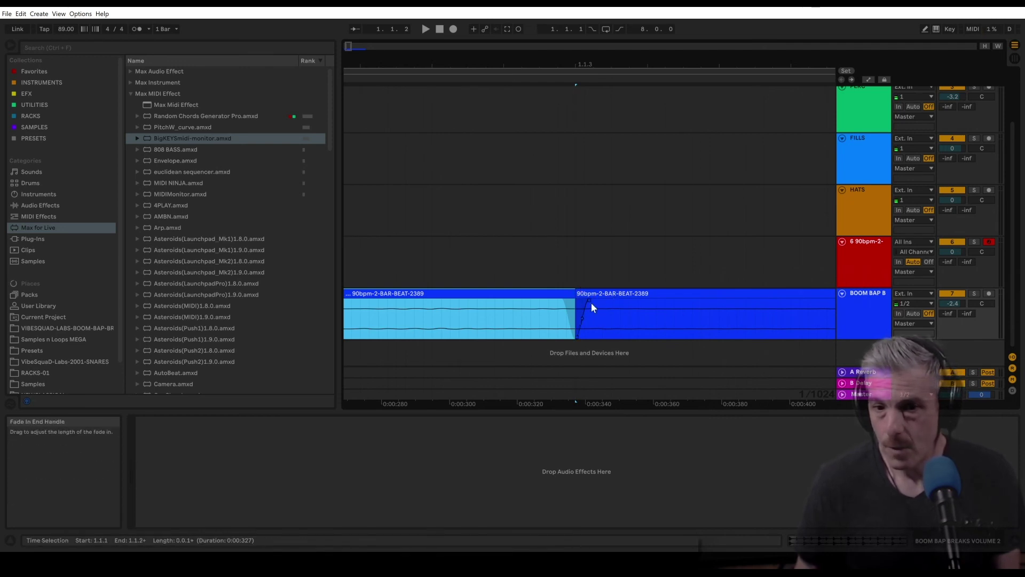
Add a narrow crossfade between the two clips and audition from 1.1.3.
left_click(590, 300)
left_click_drag(590, 301, 626, 304)
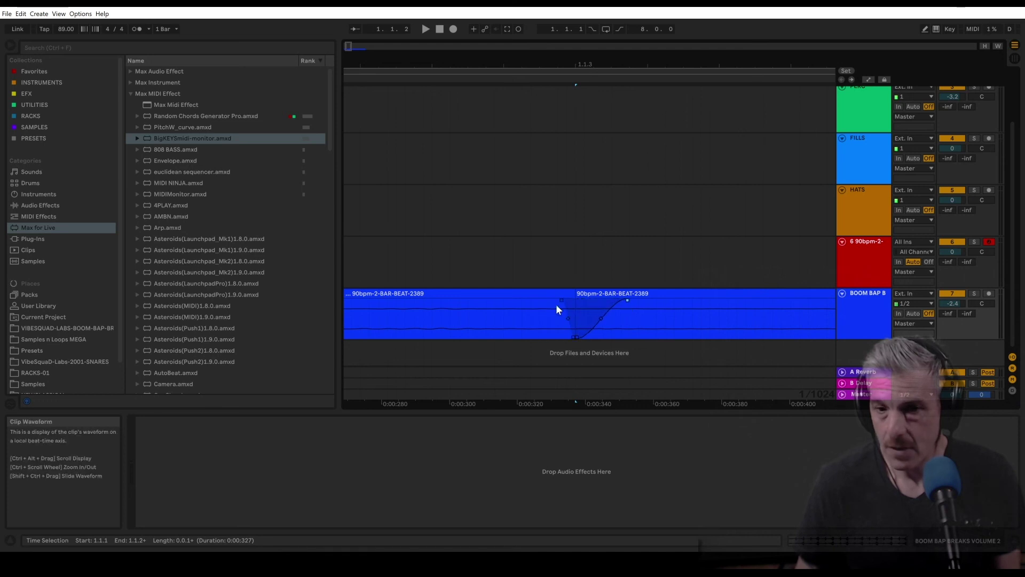
left_click_drag(559, 300, 584, 302)
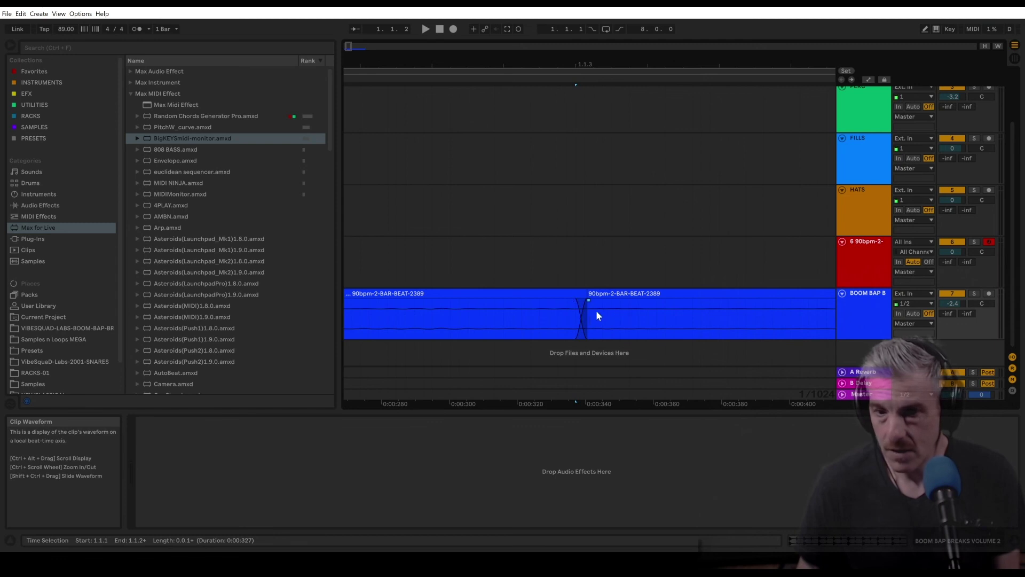
mouse_move(575, 298)
left_mouse_down()
mouse_move(559, 299)
mouse_move(579, 301)
left_mouse_up()
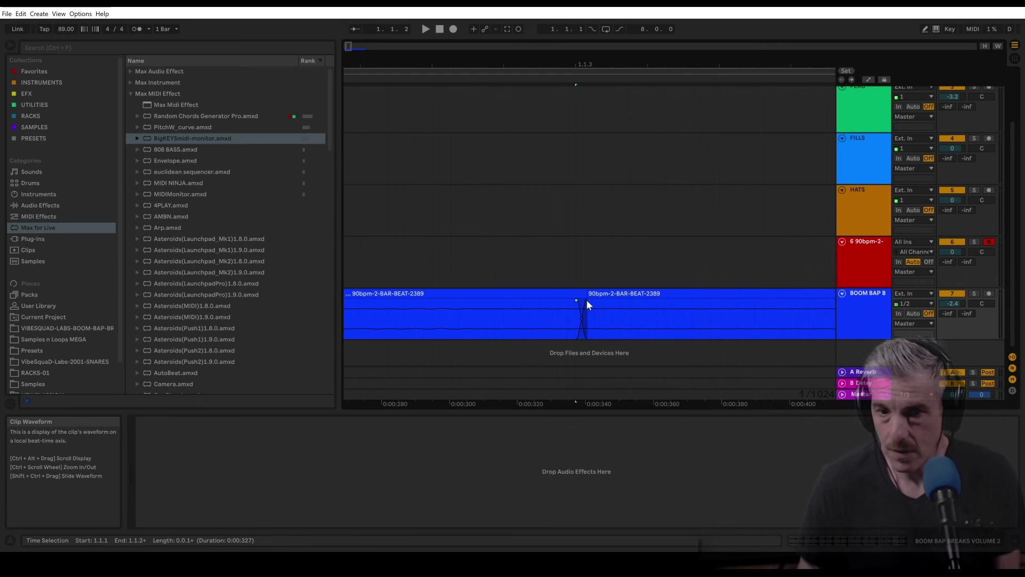
left_click(587, 301)
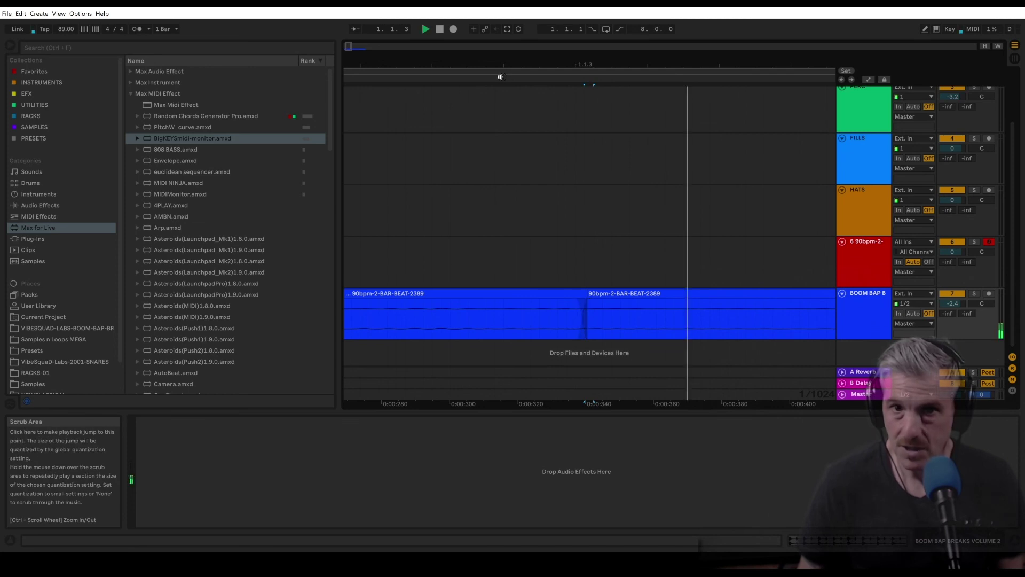
key("space")
key("minus")
key("minus")
key("minus")
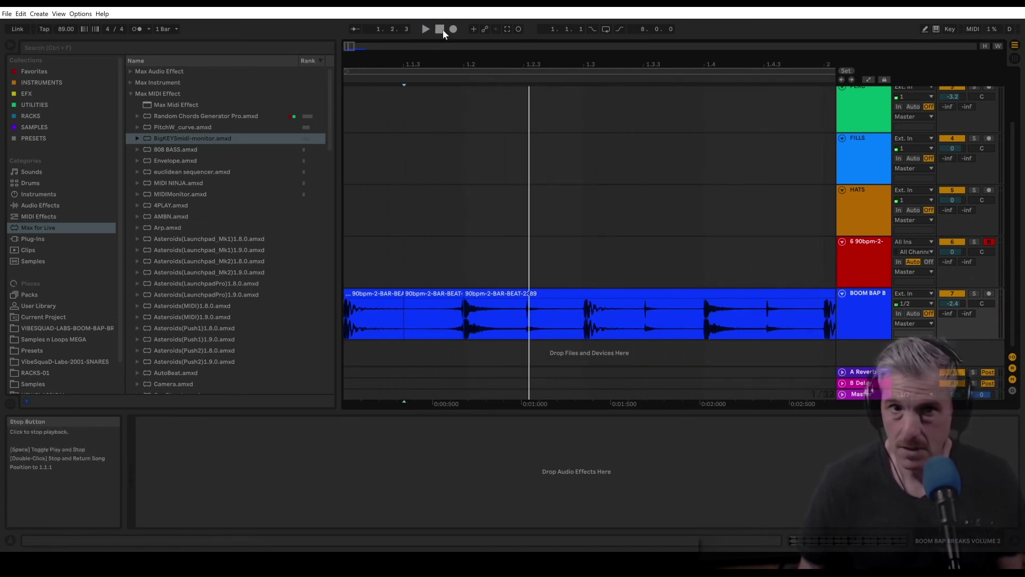
Shorten the left chop to leave a gap and give it a long fade-out.
left_click(440, 30)
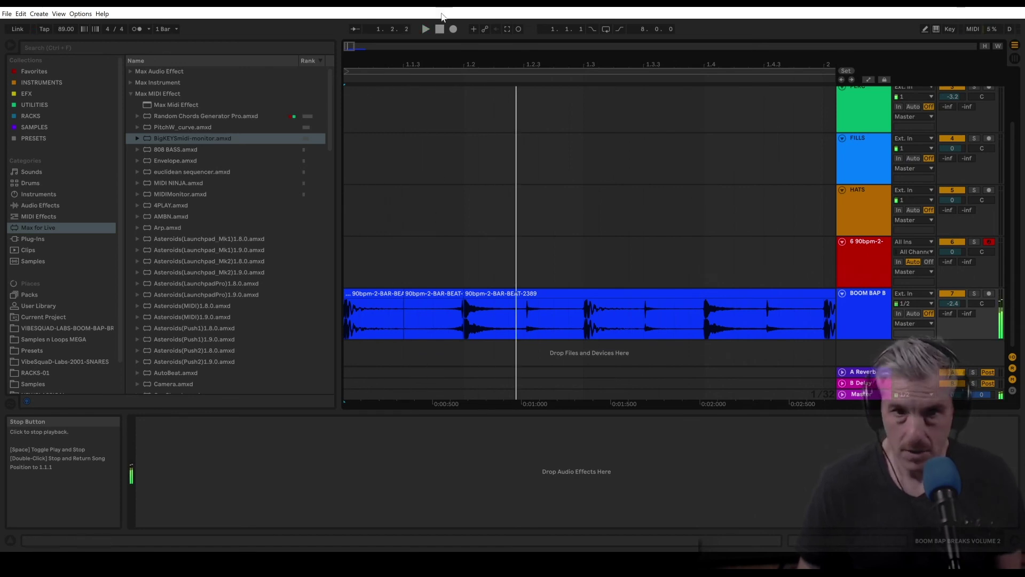
left_click_drag(409, 64, 496, 74)
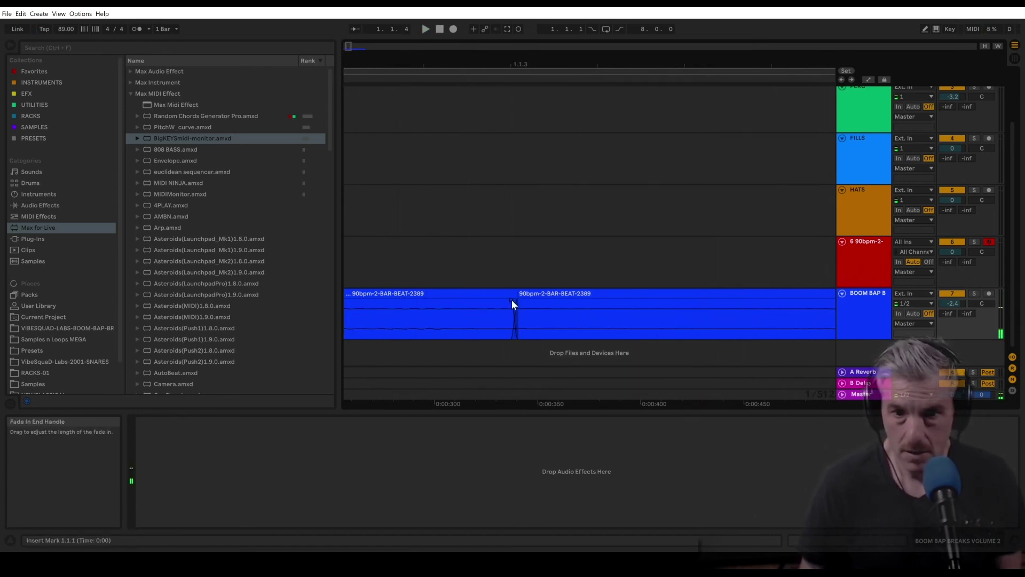
left_click_drag(508, 302, 443, 299)
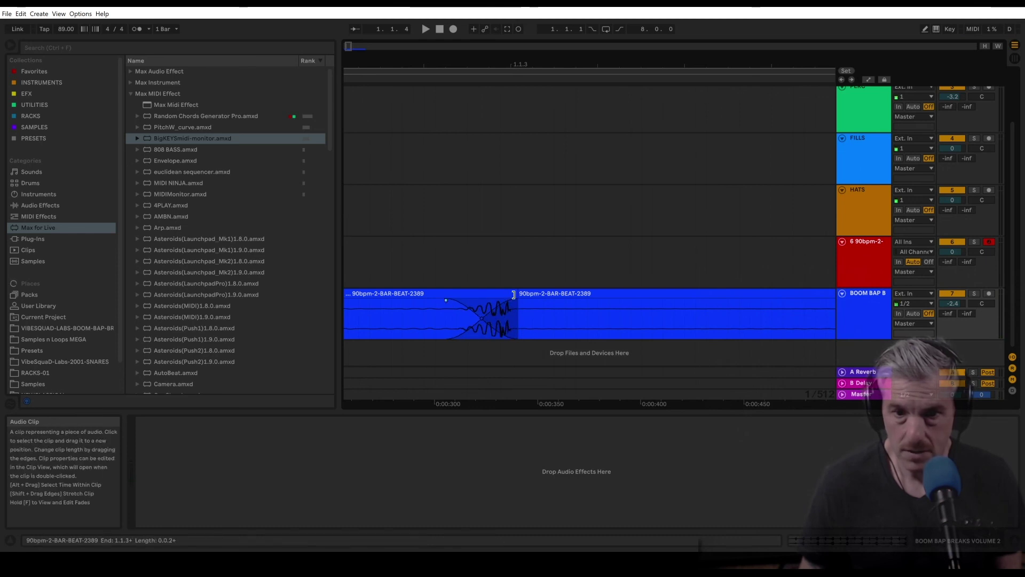
left_click_drag(513, 296, 453, 297)
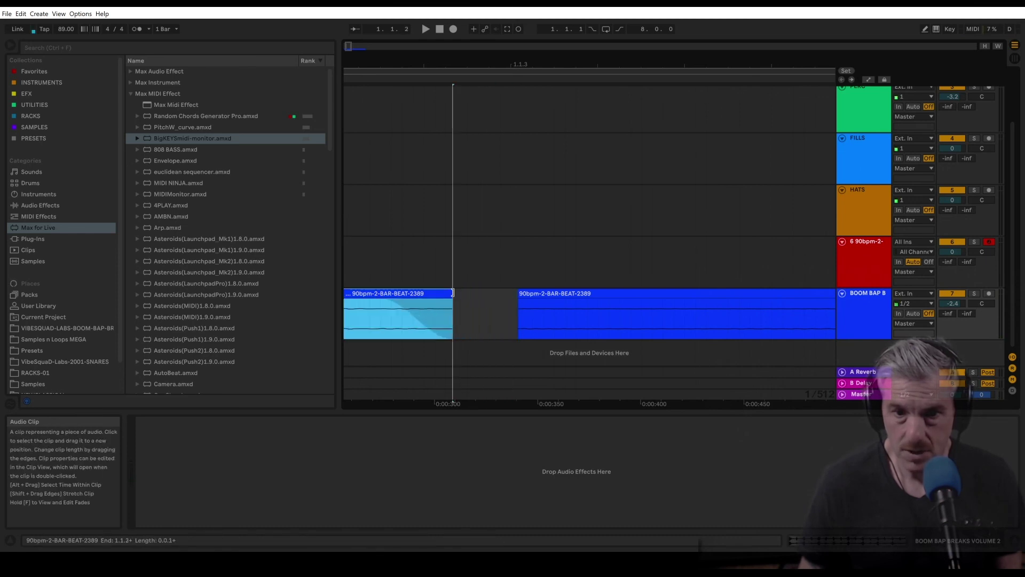
left_click(519, 302)
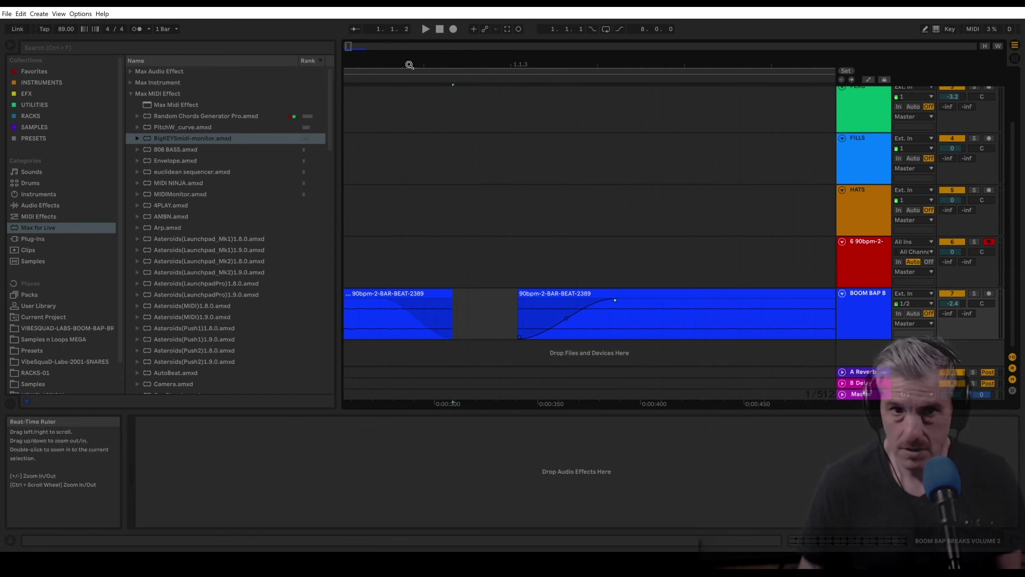
left_click_drag(408, 65, 470, 57)
left_click(494, 293)
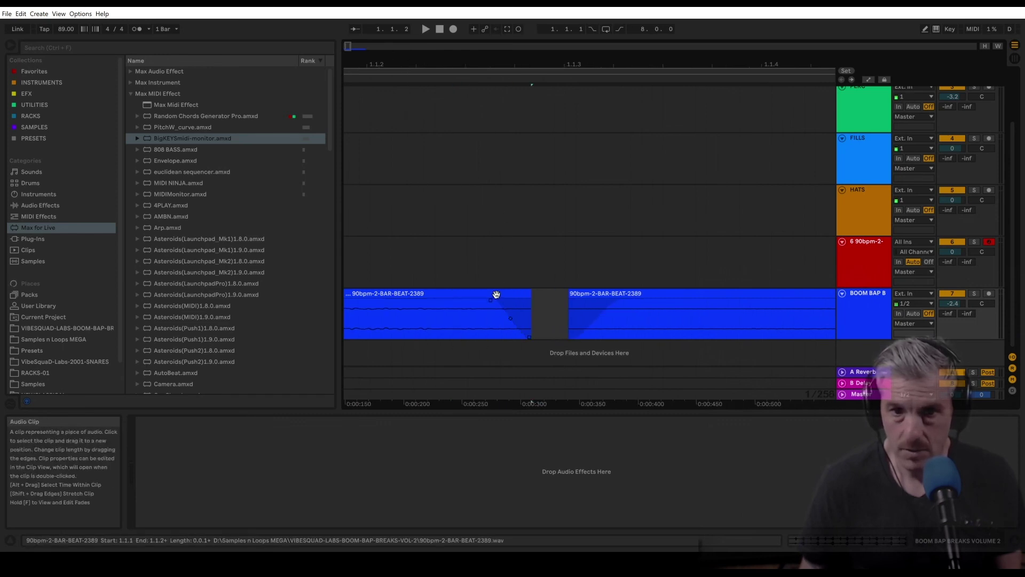
left_click_drag(489, 301, 418, 301)
key("space")
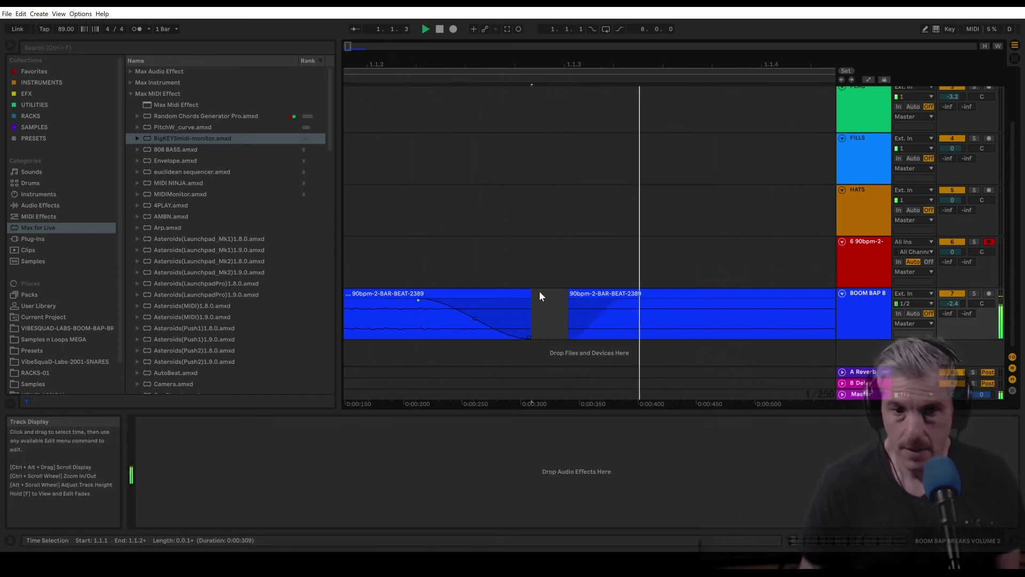
left_click_drag(353, 47, 353, 53)
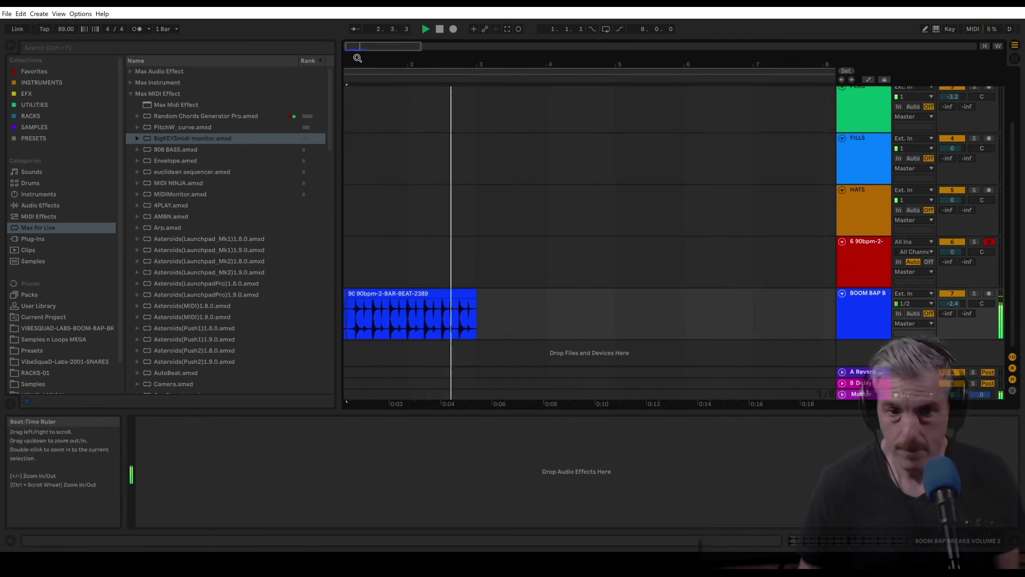
Set a 2.0.0 loop length over bars 1–3, enable Loop, and play it on repeat.
key("space")
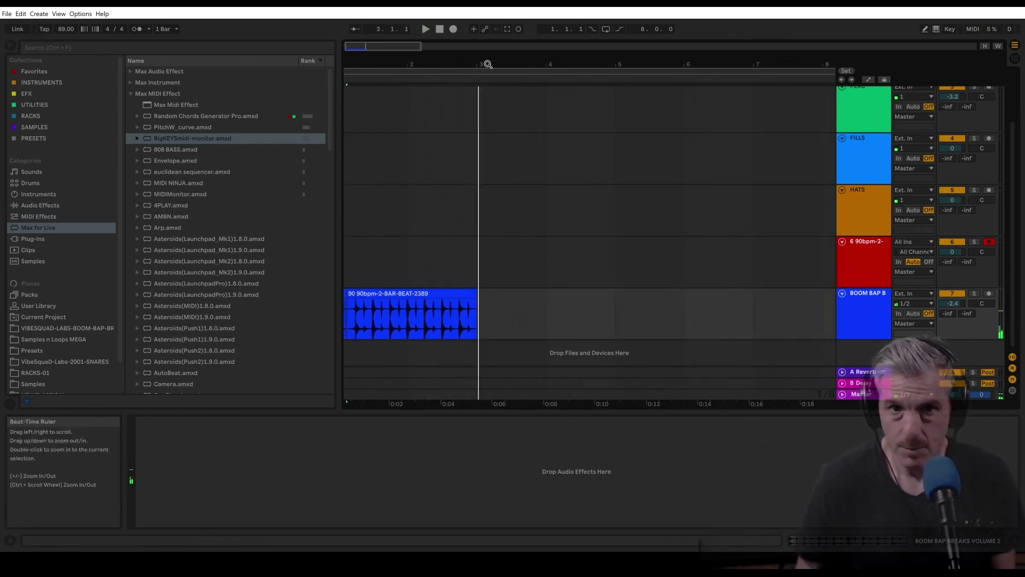
left_click(471, 71)
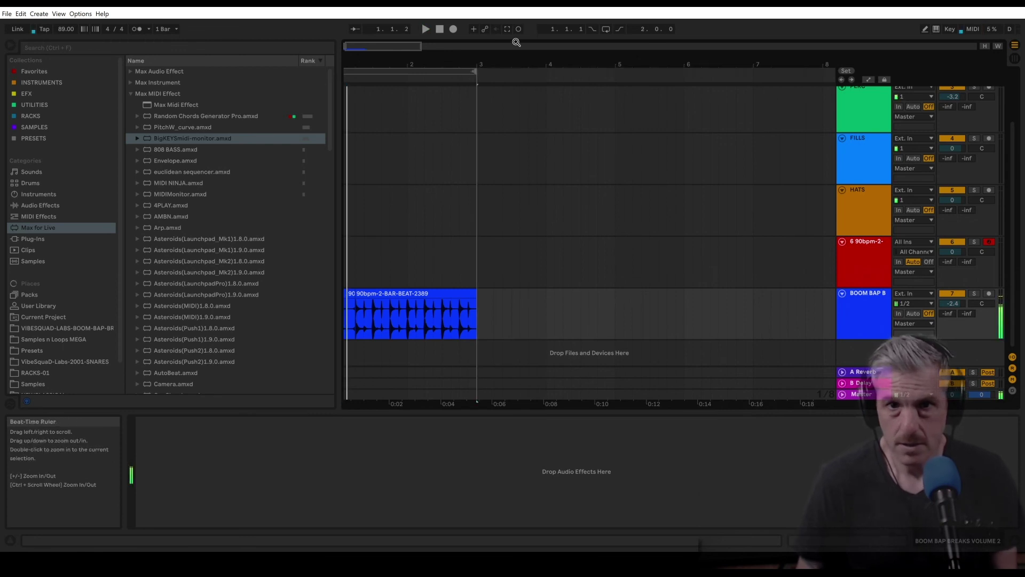
left_click(607, 29)
key("space")
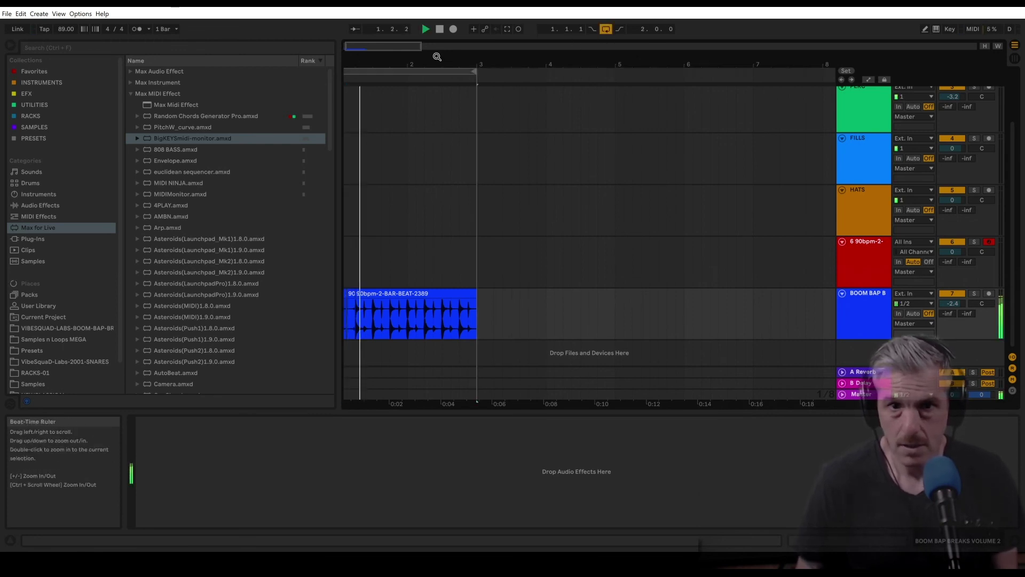
left_click_drag(435, 55, 434, 60)
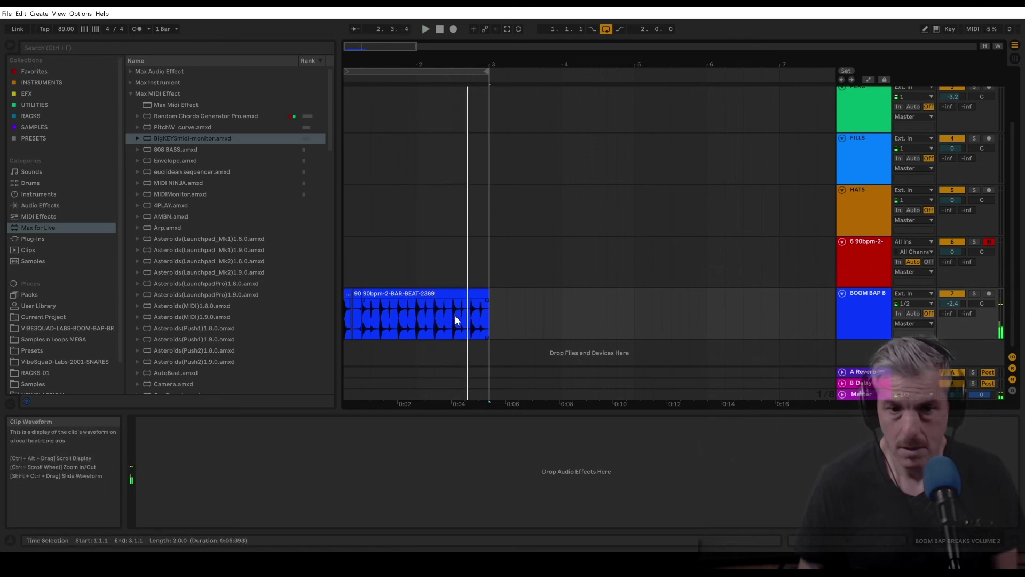
Duplicate the one-beat slice starting at 2.3.1 right after itself and play the edited loop.
scroll(455, 315, "up", 10)
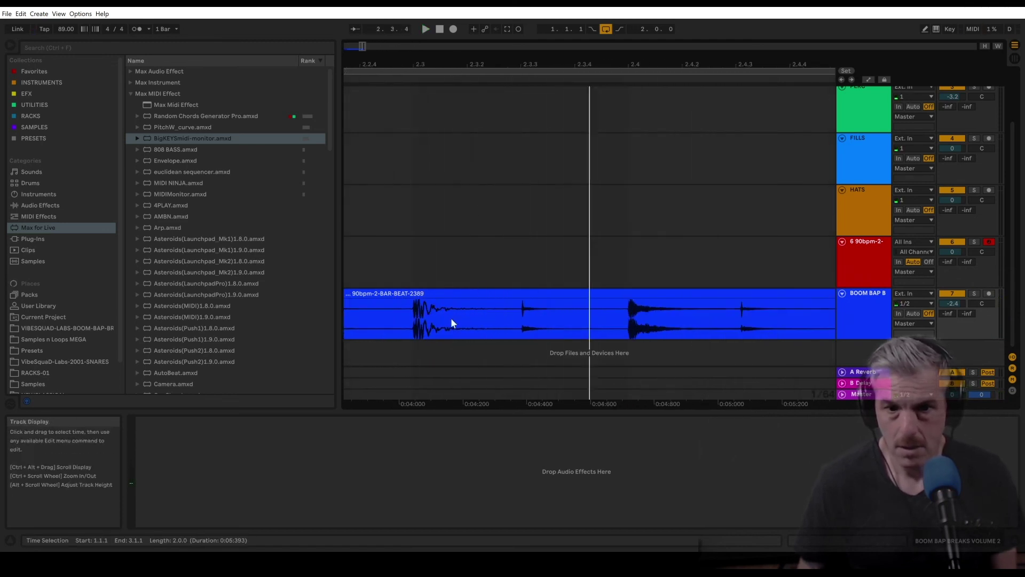
left_click_drag(413, 328, 544, 331)
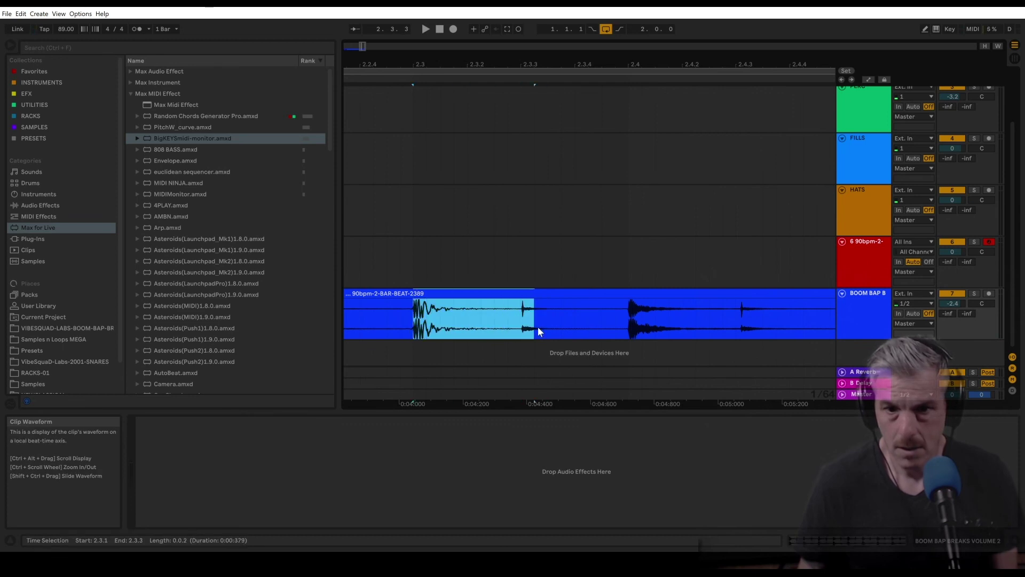
left_click_drag(412, 326, 531, 335)
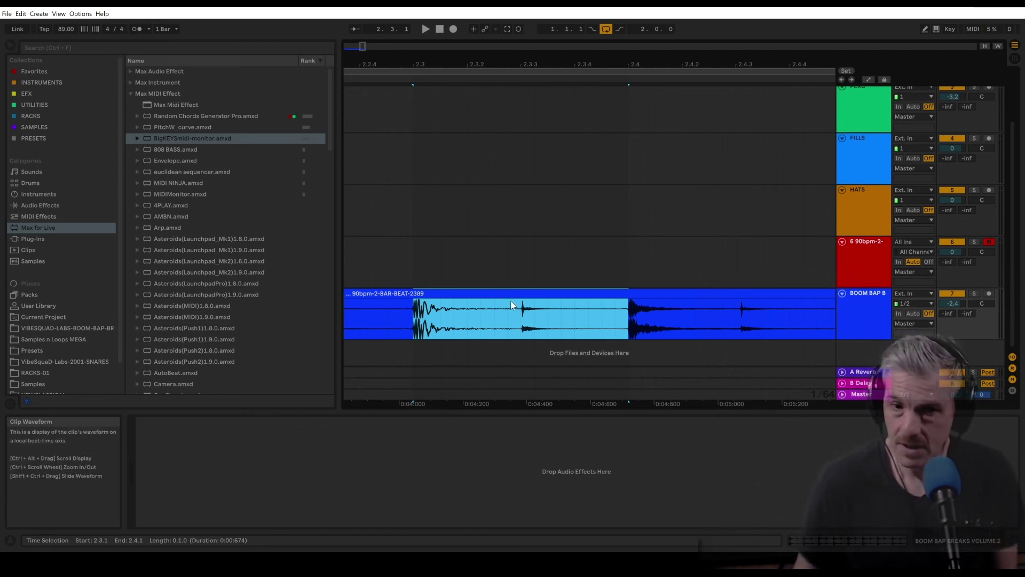
key("ctrl+d")
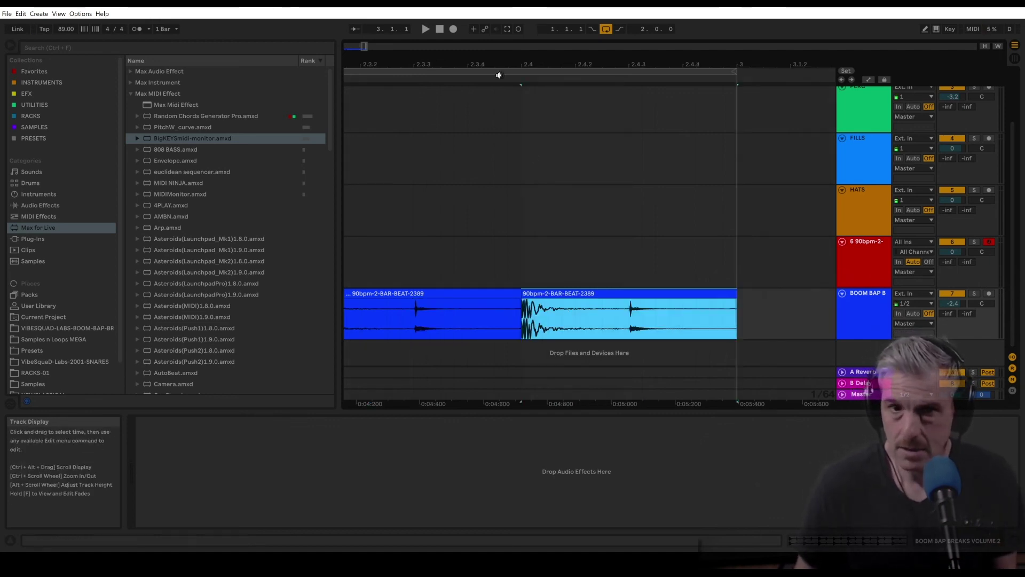
scroll(499, 75, "down", 5)
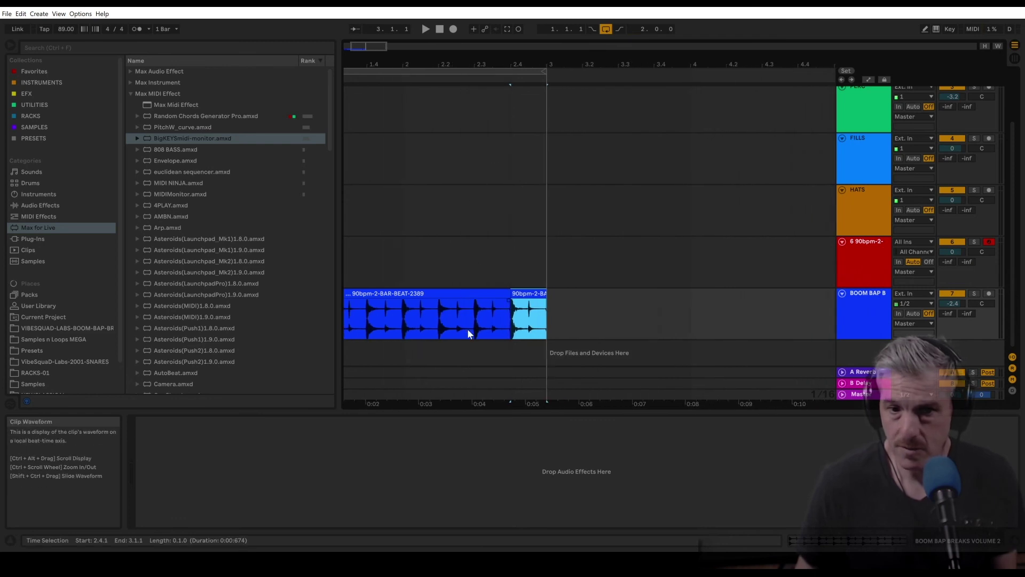
left_click(434, 322)
key("space")
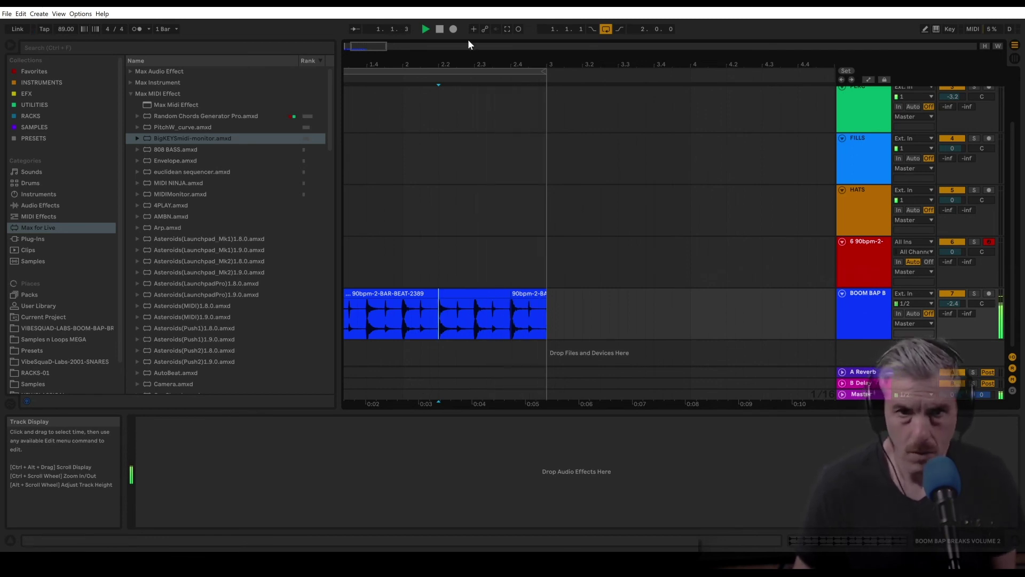
left_click_drag(464, 62, 379, 72)
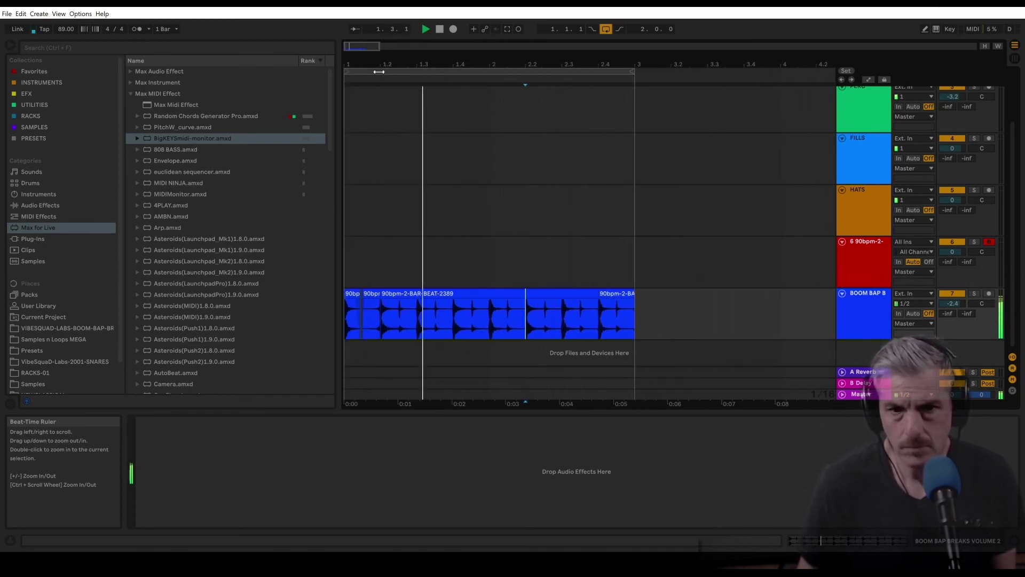
Fold track 6, enlarge the BOOM BAP B track, and split the clip at 1.4.1–2.1.1.
double_click(885, 289)
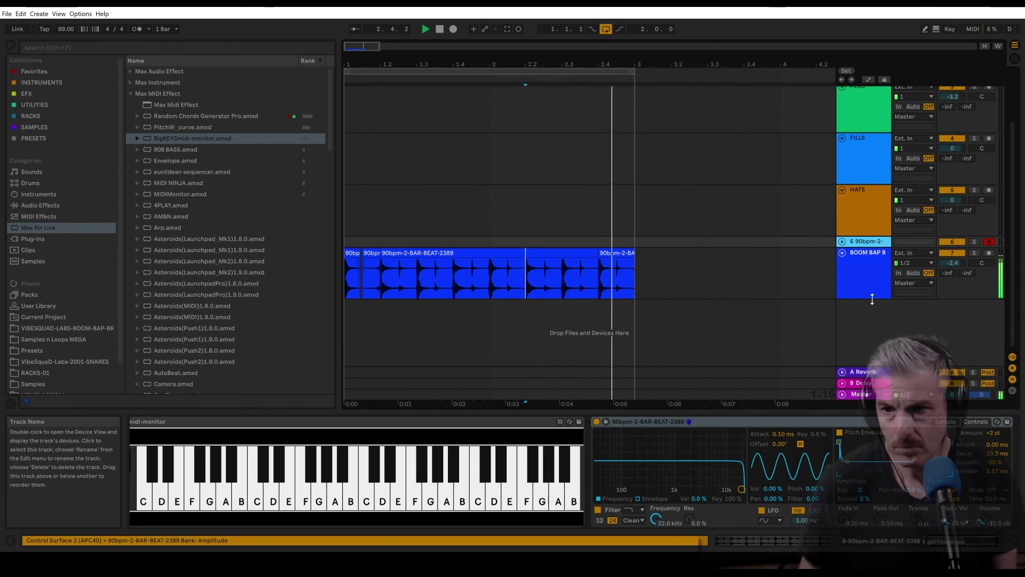
left_click_drag(872, 299, 872, 348)
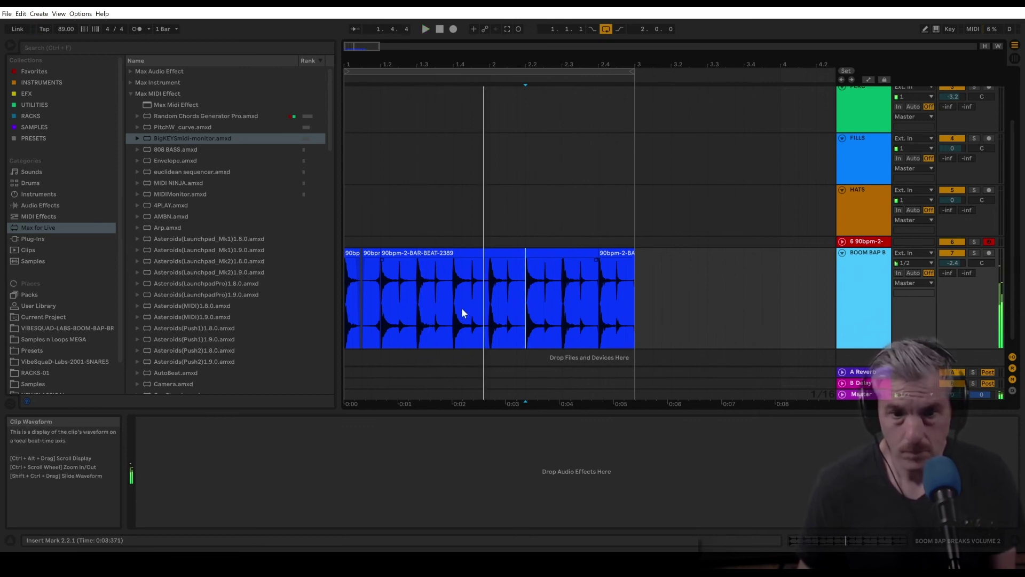
left_click_drag(454, 305, 487, 307)
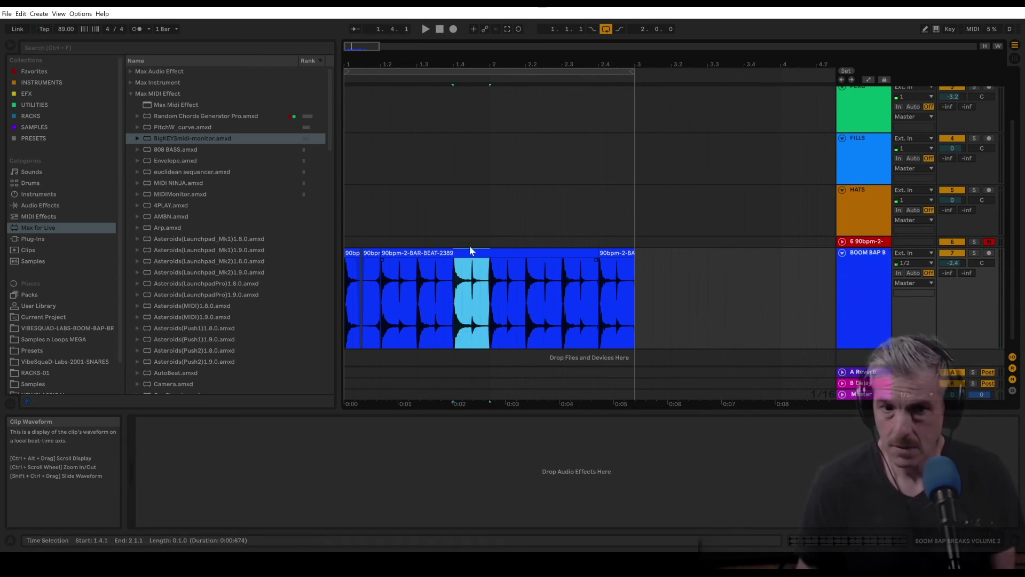
key("ctrl+e")
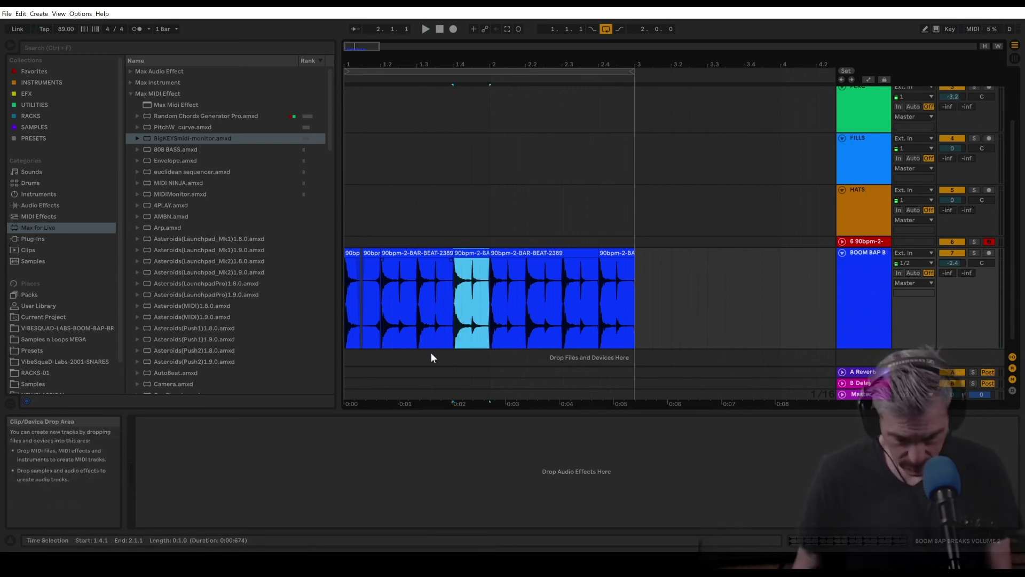
key("space")
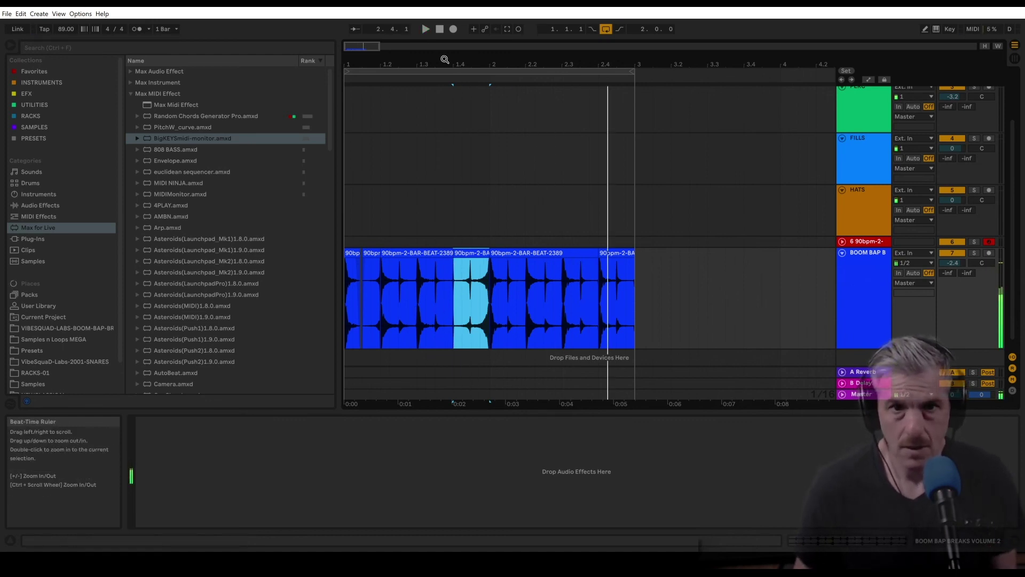
Give the chop before the 1.4 split a long fade-out and review the whole clip.
left_click_drag(444, 59, 445, 96)
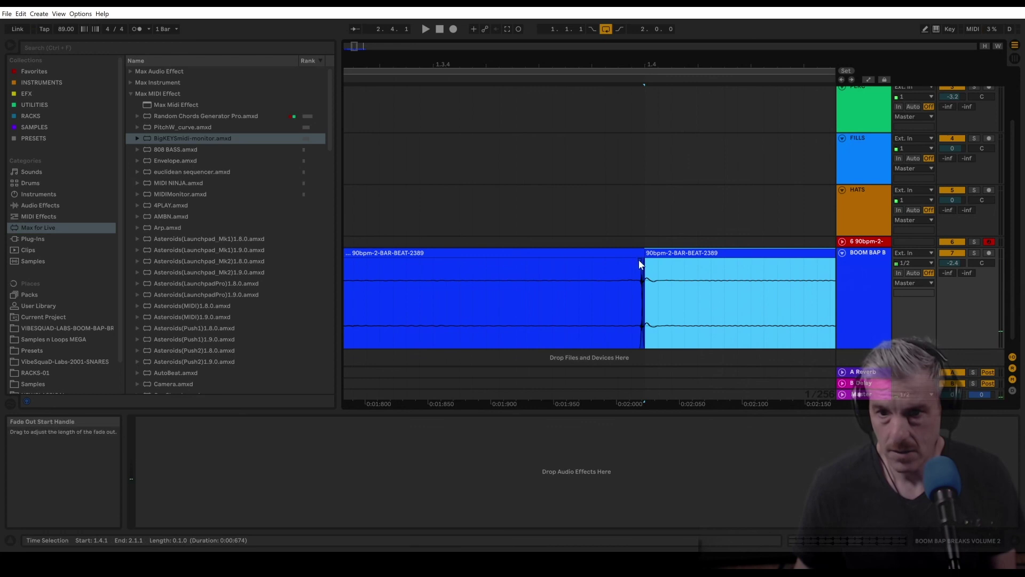
left_click_drag(639, 260, 552, 262)
left_click(615, 257)
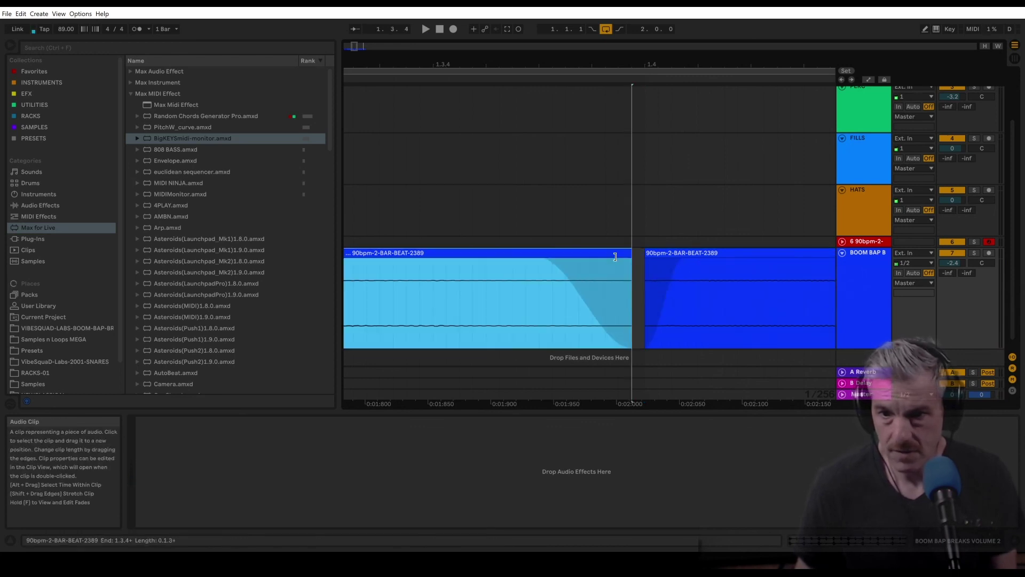
key("space")
left_click_drag(606, 59, 601, 33)
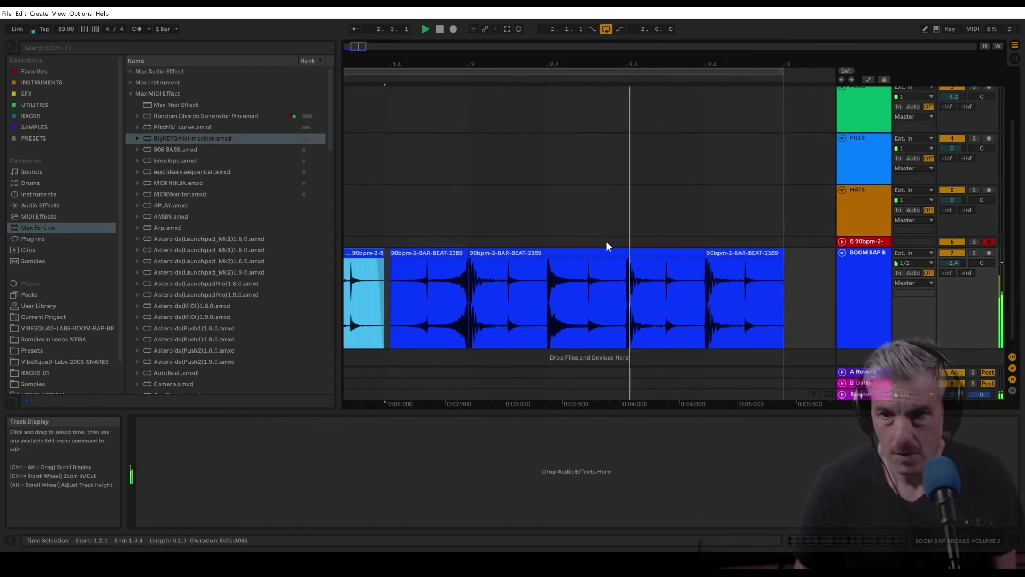
left_click_drag(640, 59, 349, 139)
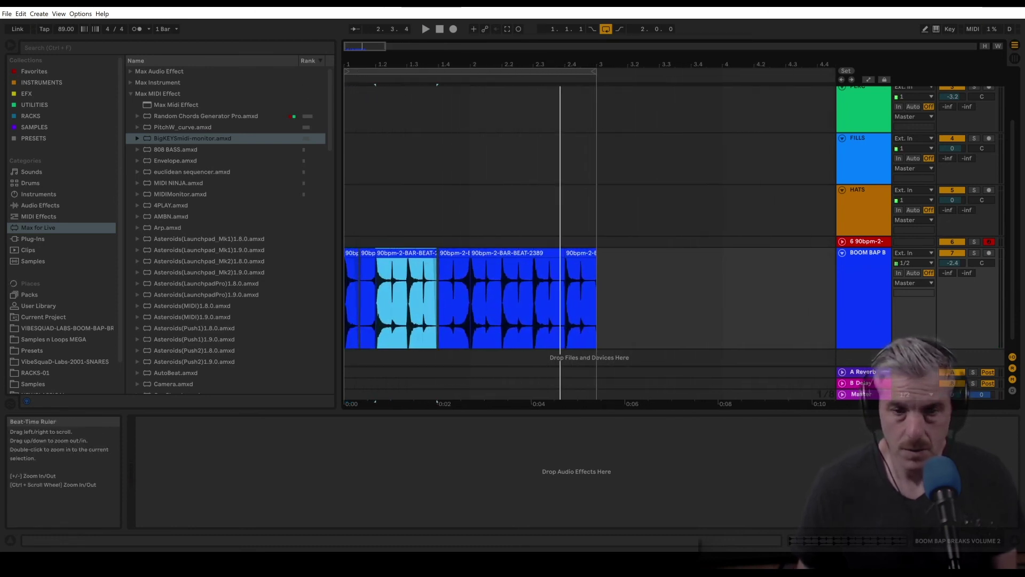
left_click(596, 302)
Merge all the chop clips on the track into one clip.
key("ctrl+a")
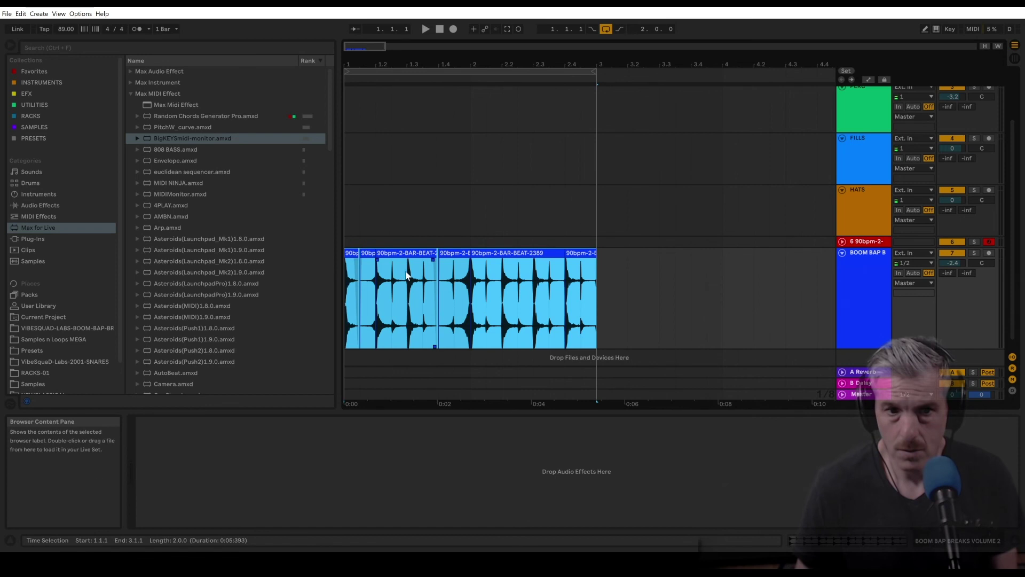
right_click(504, 248)
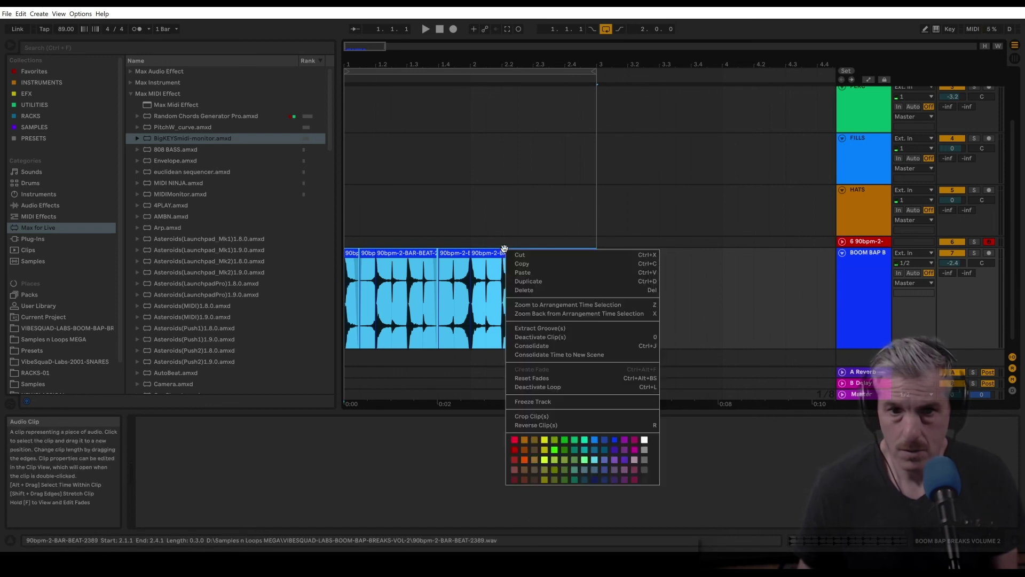
left_click(544, 346)
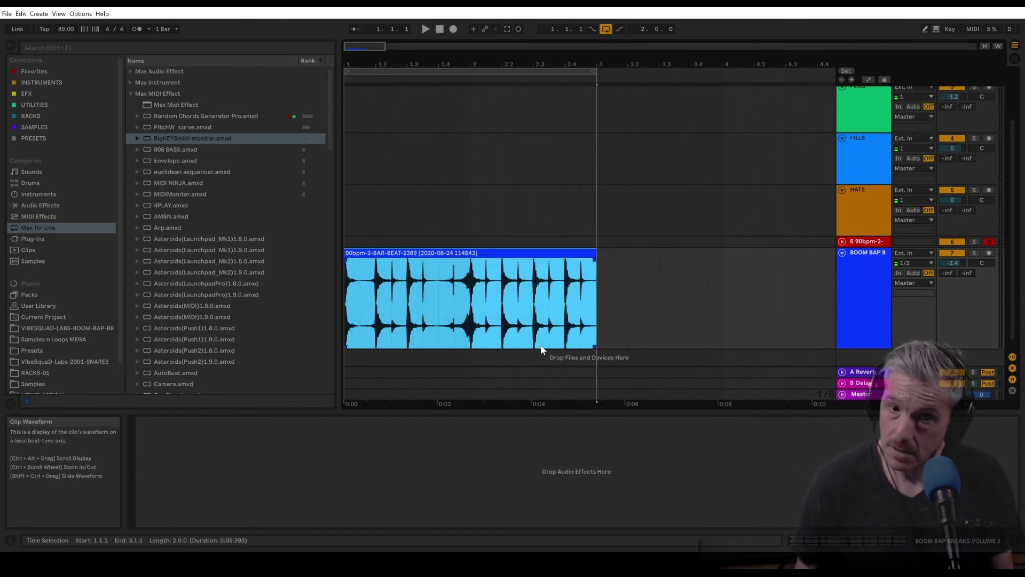
Play the merged loop from 1.1.1, then slice it into short pieces with Ctrl+E.
left_click(348, 317)
key("space")
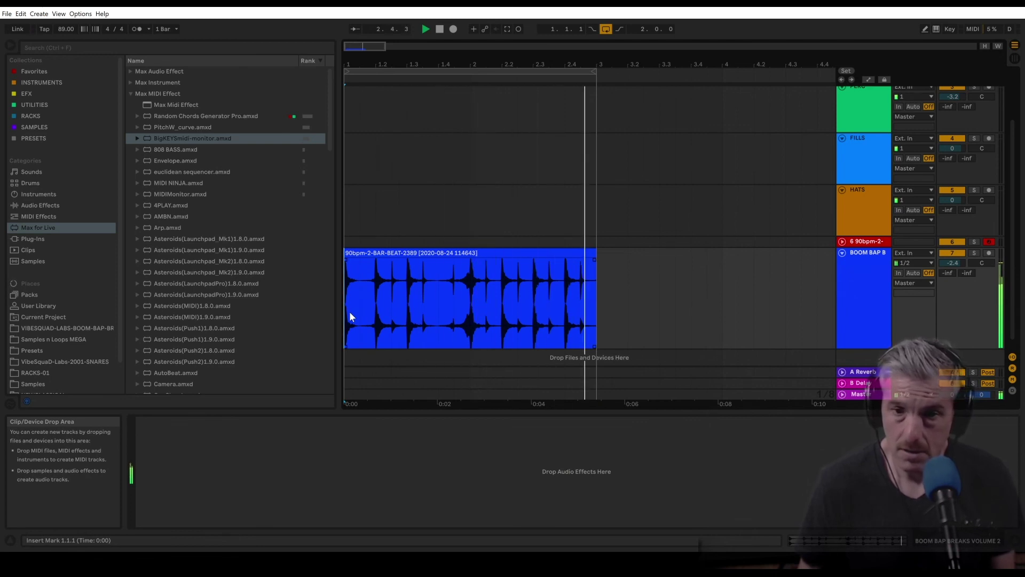
key("space")
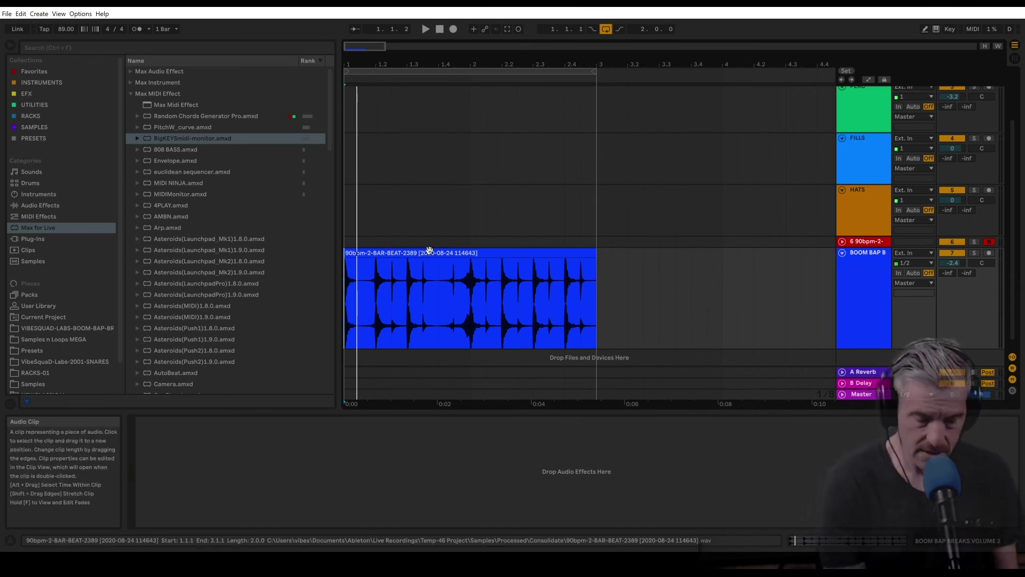
key("ctrl+e")
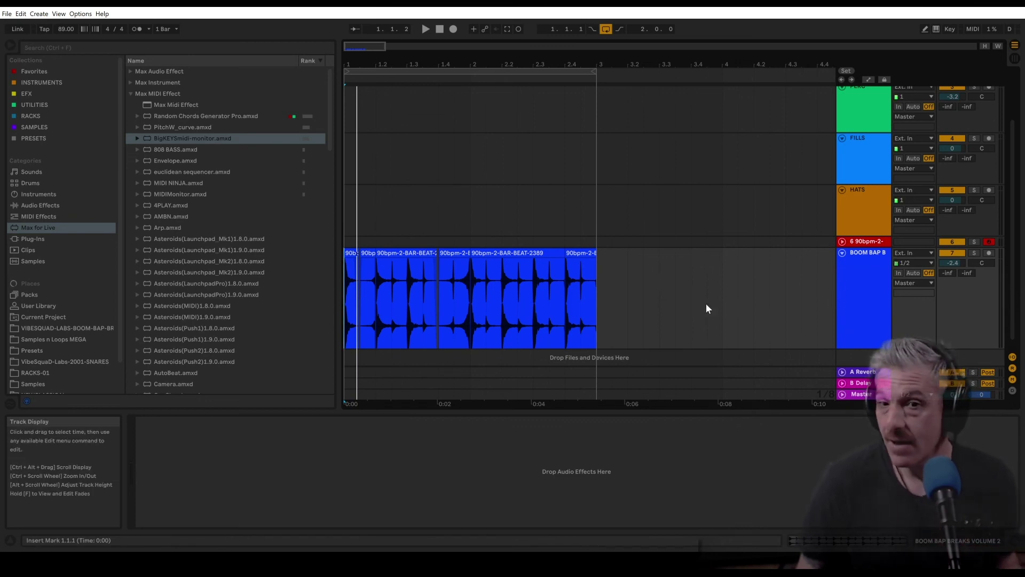
Add Drum Buss from the FFX collection to the drum loop's track.
left_click(875, 297)
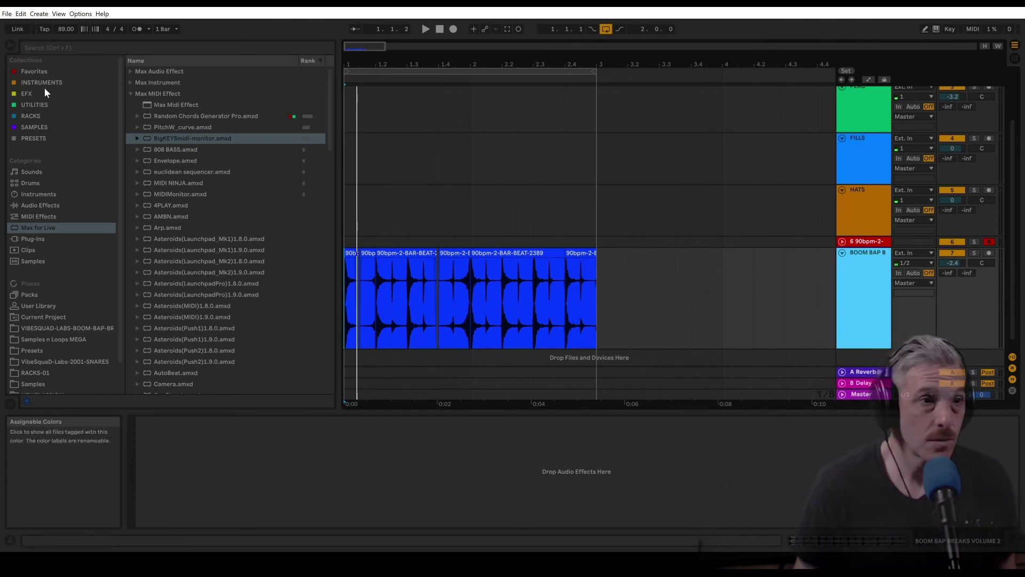
left_click(27, 94)
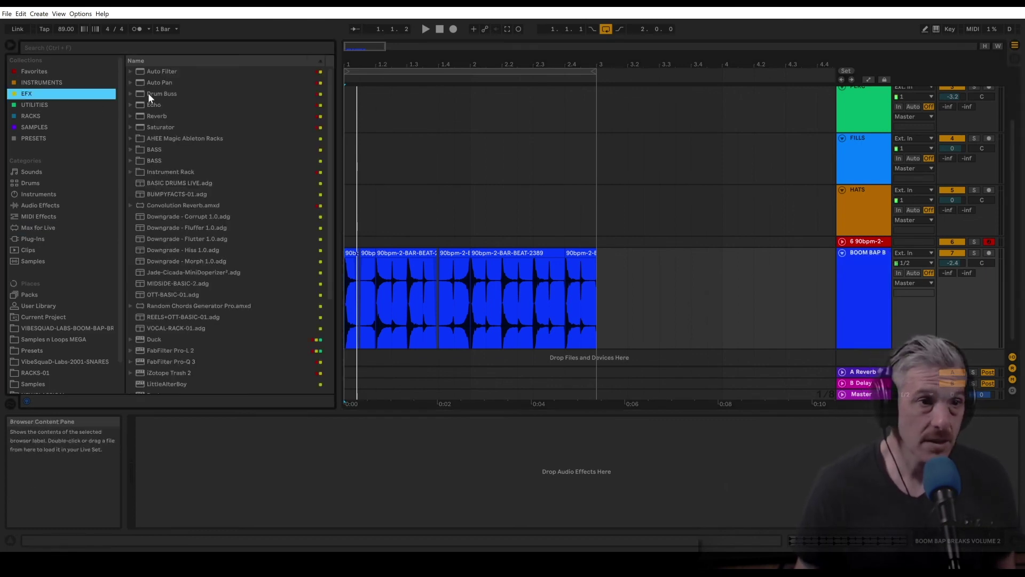
left_click_drag(148, 95, 329, 239)
left_click_drag(416, 315, 418, 310)
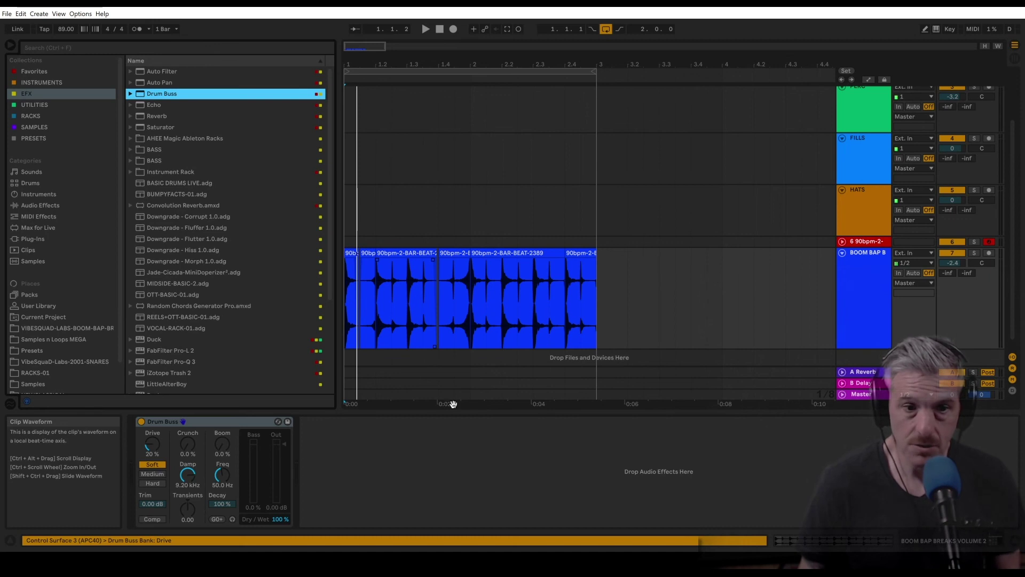
key("space")
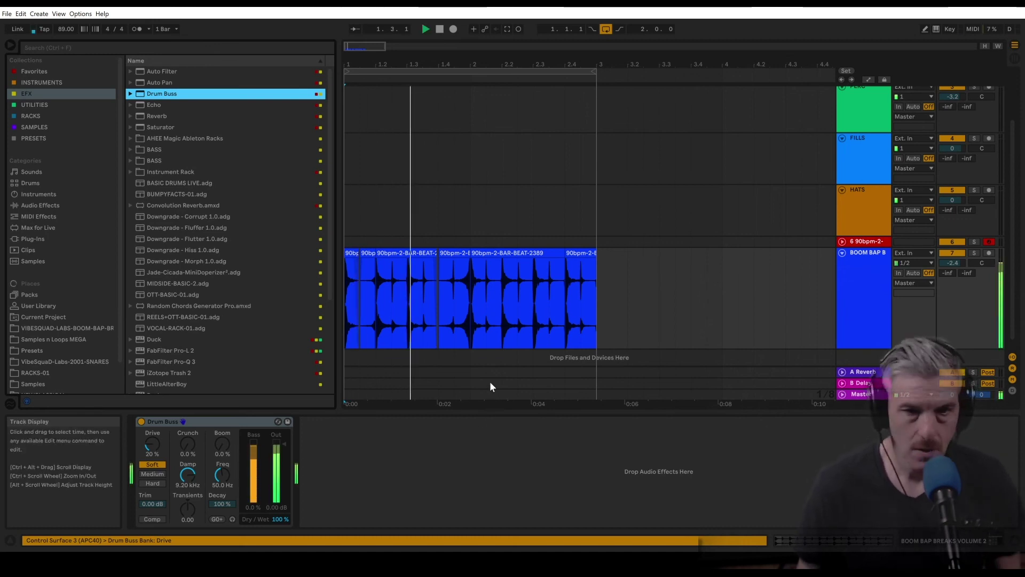
key("space")
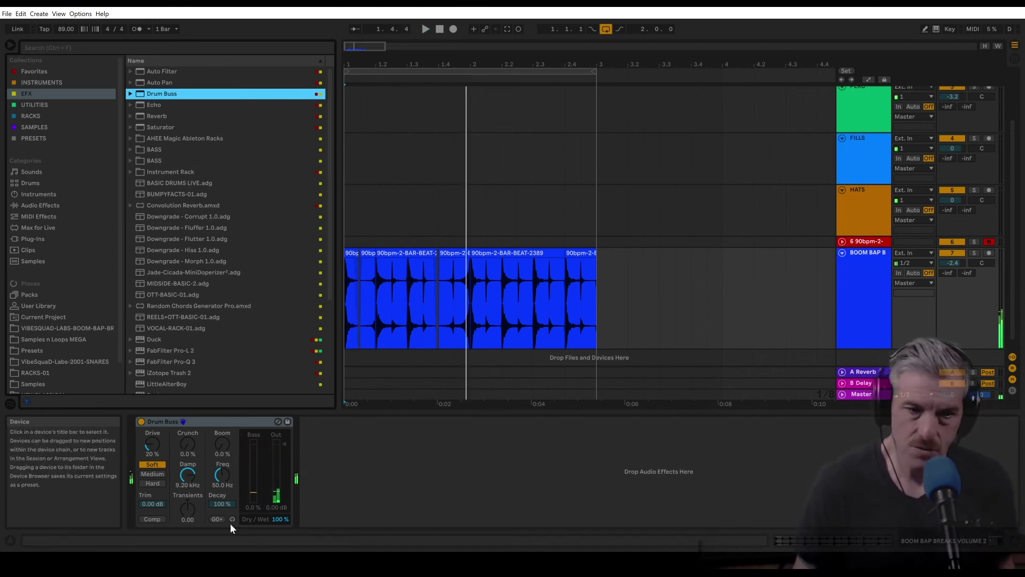
Set Drum Buss Boom to 51% tuned near 59.2 Hz, then add Reverb after it.
left_click_drag(225, 445, 225, 411)
key("space")
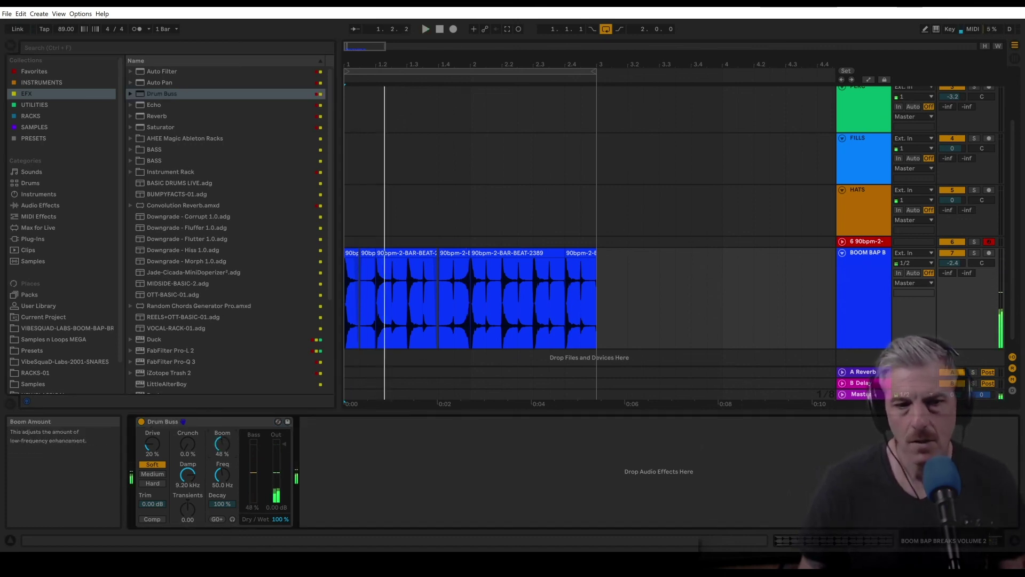
key("space")
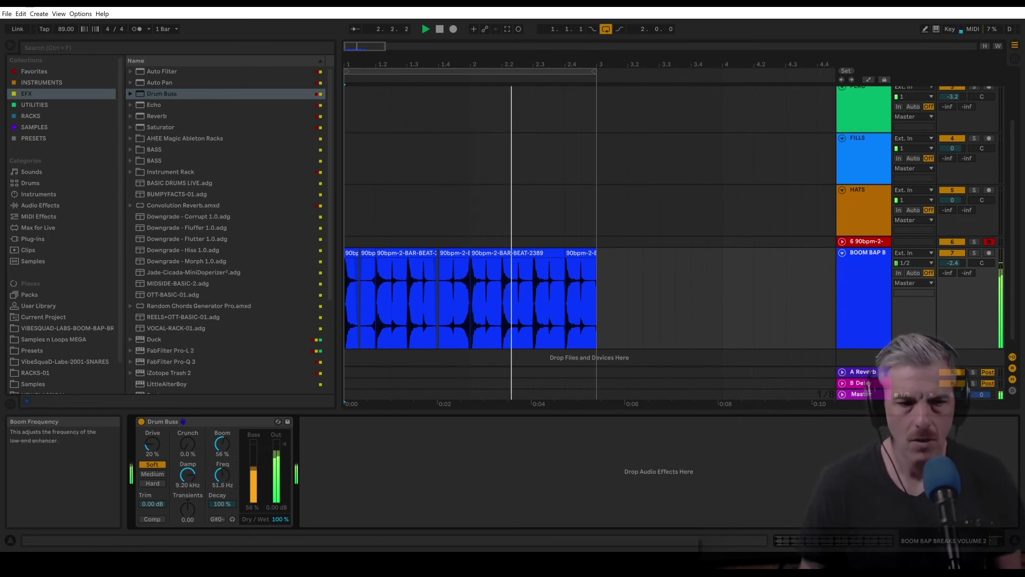
left_click_drag(222, 475, 222, 470)
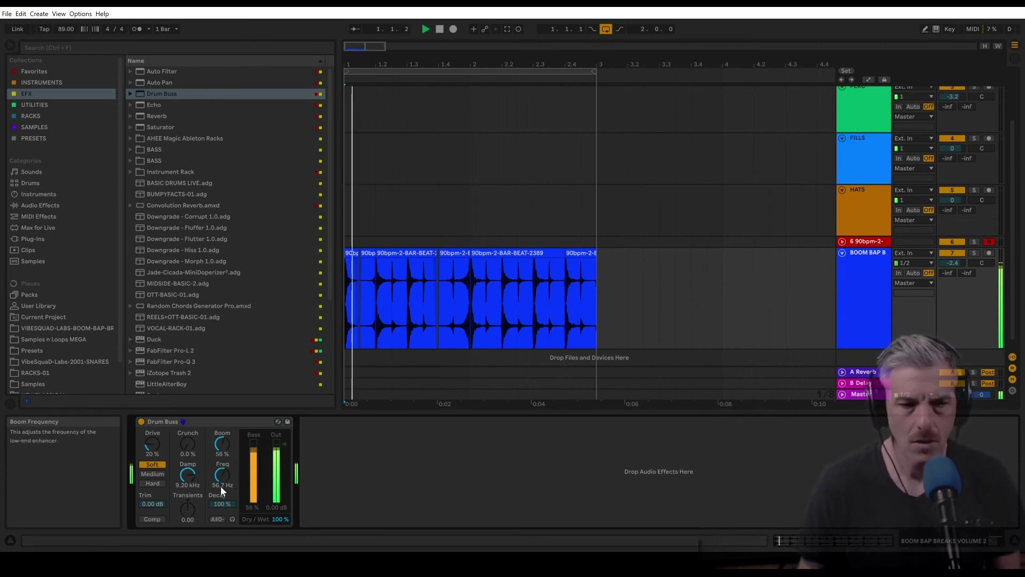
left_click(223, 520)
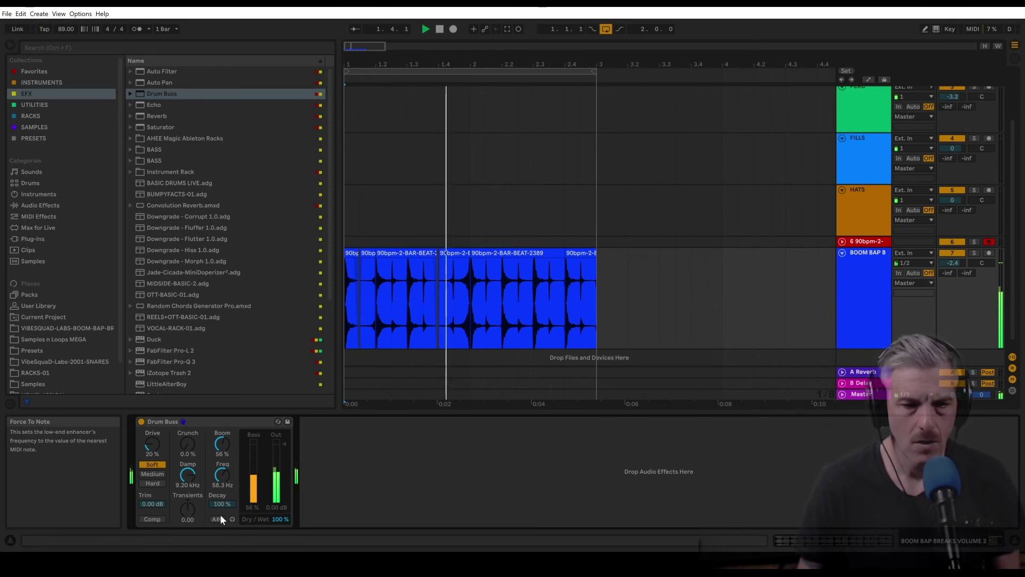
left_click(231, 517)
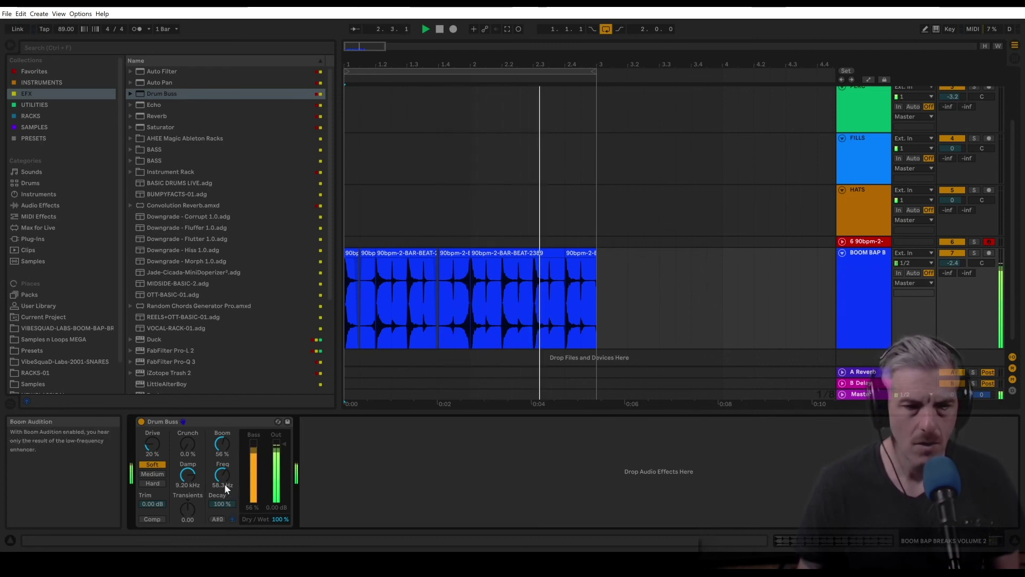
left_click_drag(224, 483, 224, 487)
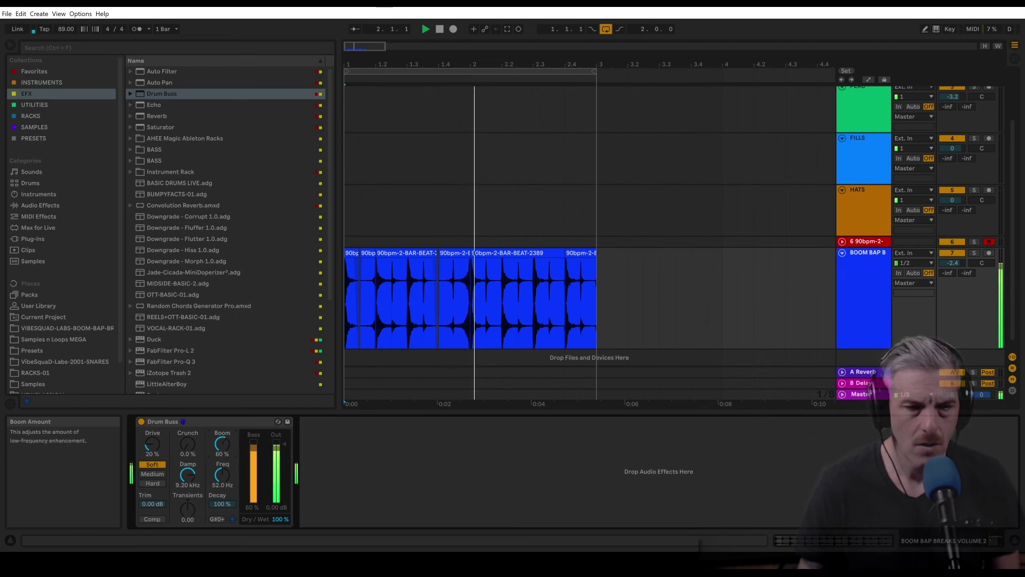
left_click_drag(222, 475, 224, 496)
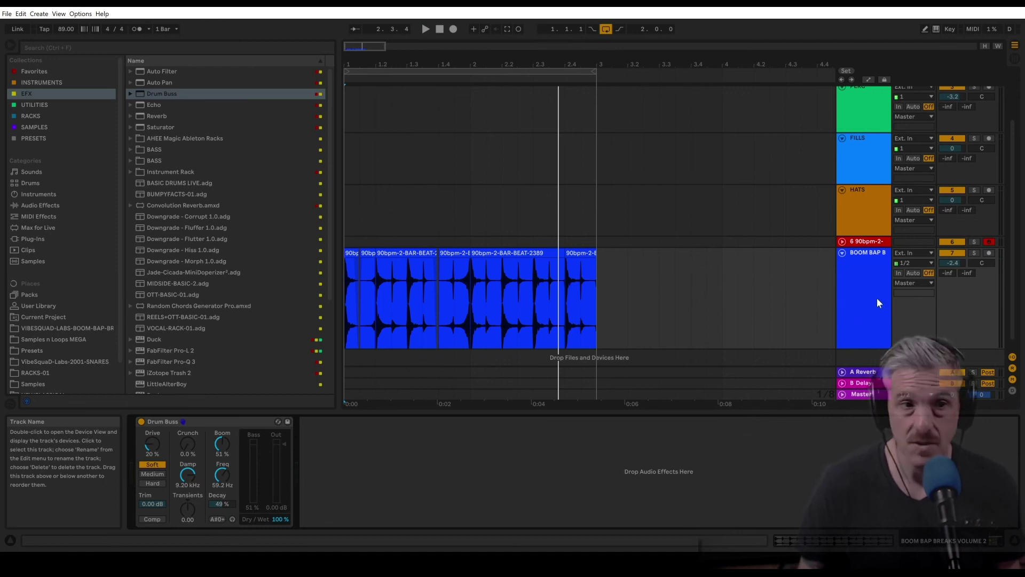
left_click_drag(144, 116, 350, 458)
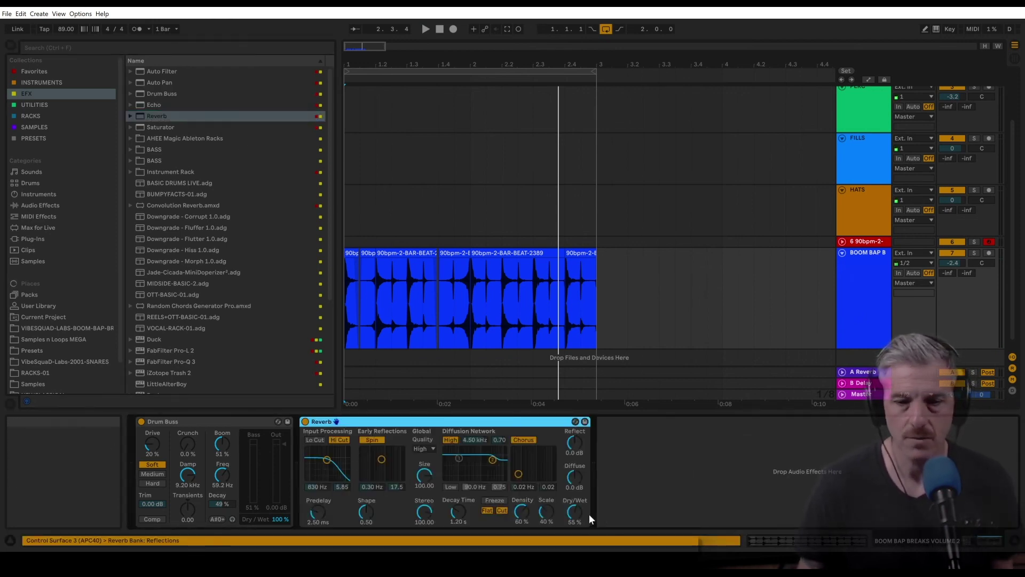
Audition the drum loop while raising the Reverb's dry/wet to 16%.
key("space")
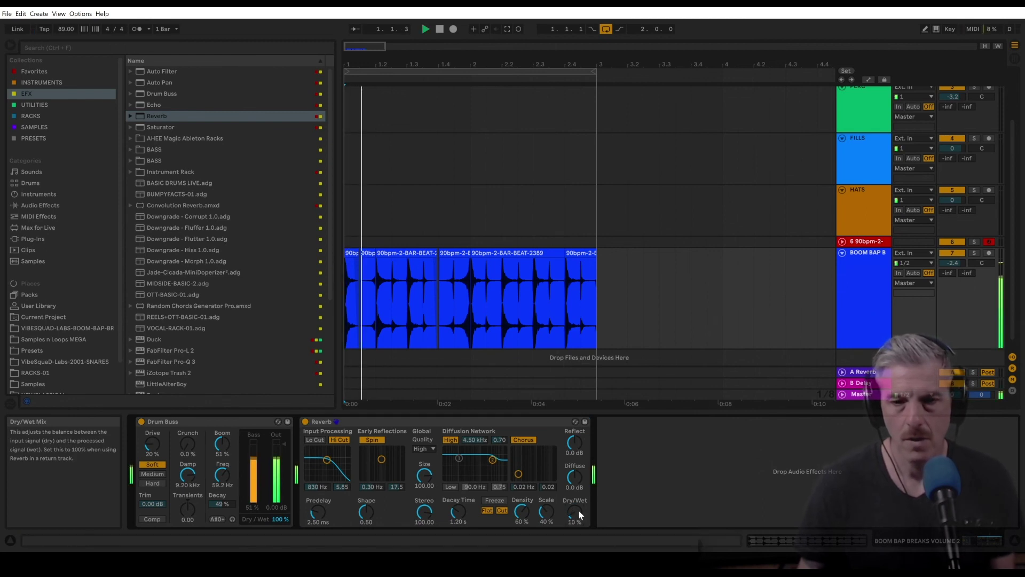
left_click_drag(578, 510, 581, 504)
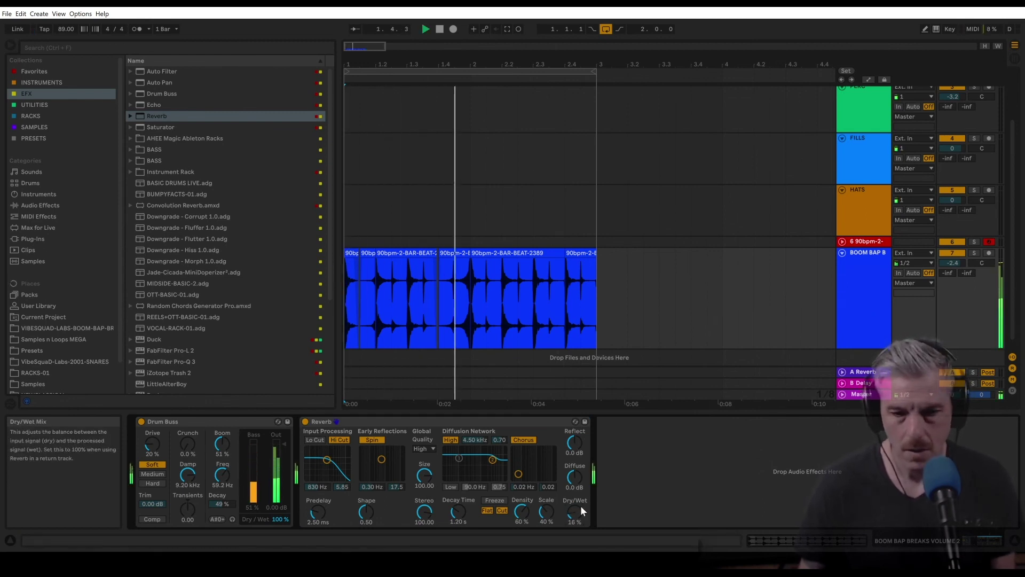
key("space")
Select the first two bars of the drum track's clips and view, then dismiss, their clip options.
left_click(867, 316)
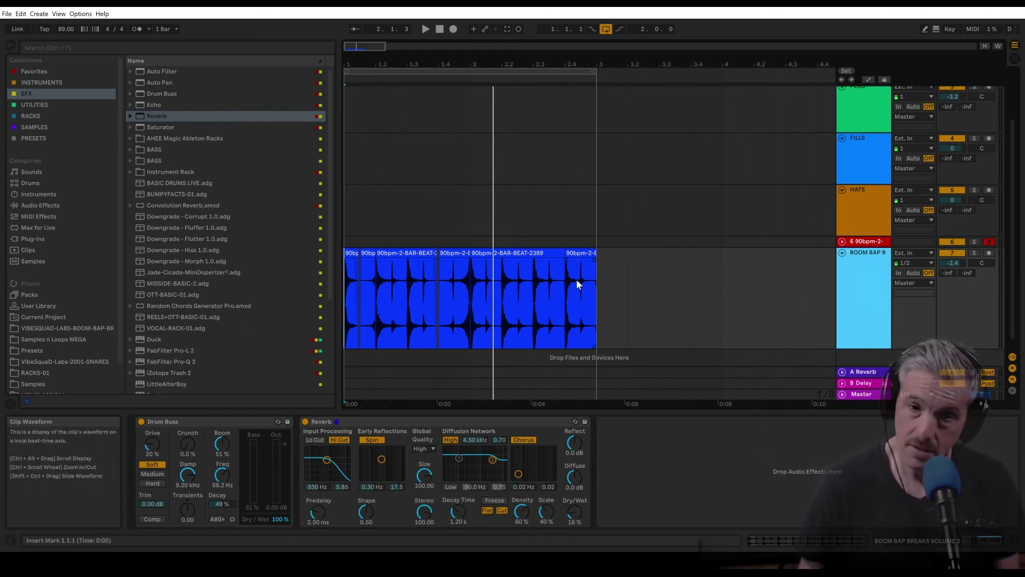
left_click_drag(596, 289, 317, 299)
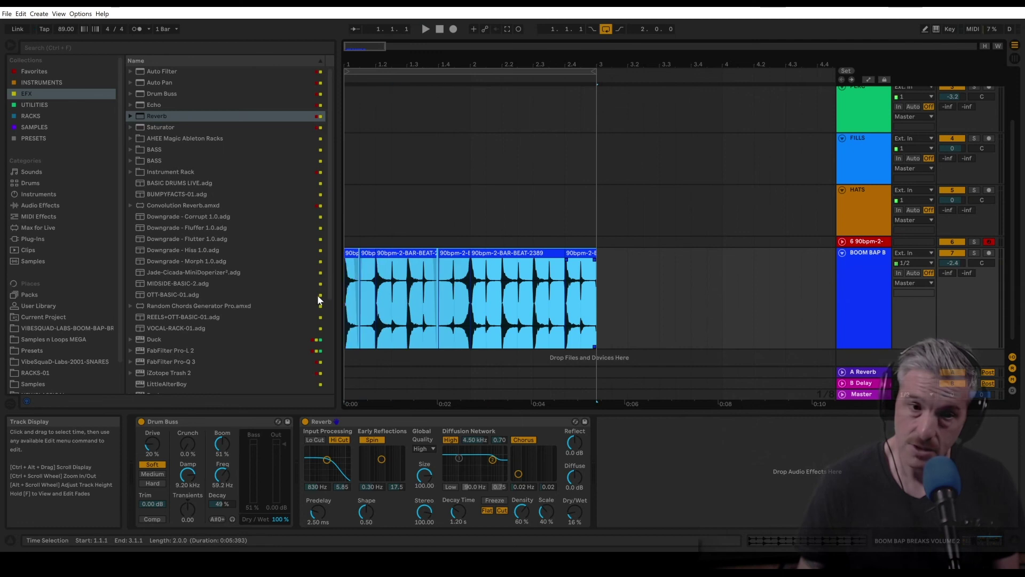
right_click(548, 256)
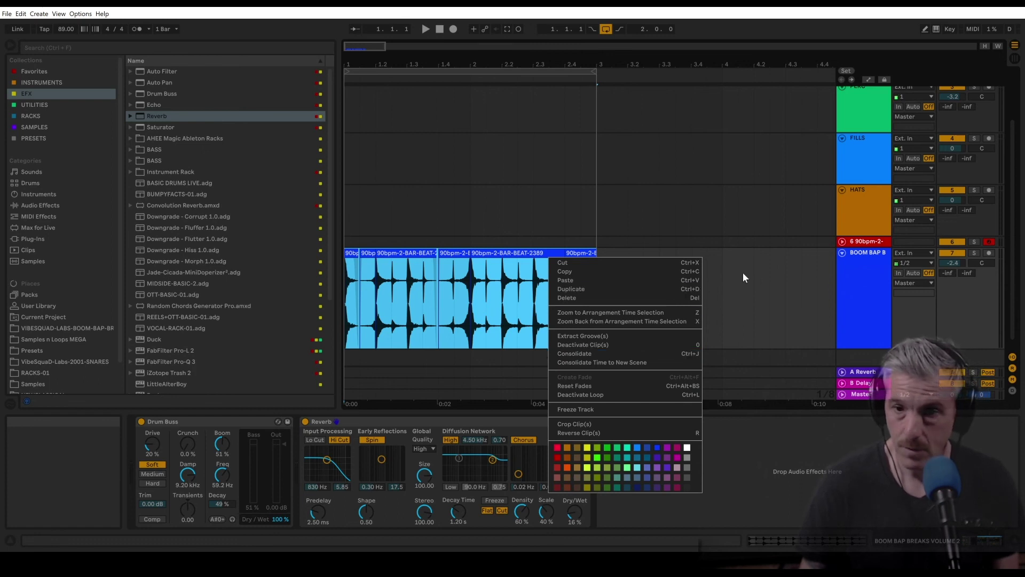
left_click(850, 302)
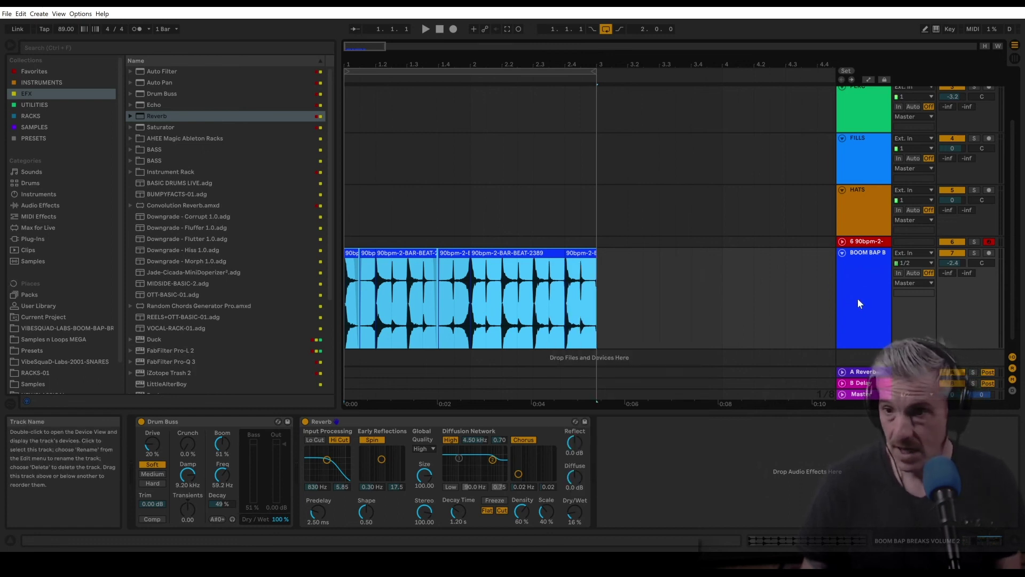
Freeze the BOOM BAP B drum track and zoom the arrangement out slightly.
left_click(858, 303)
right_click(857, 299)
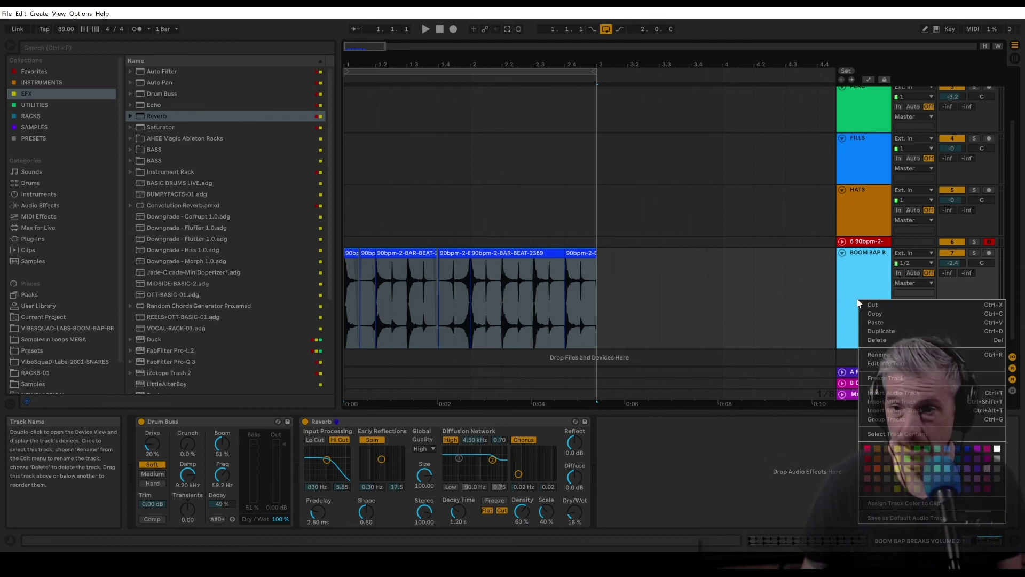
left_click(873, 379)
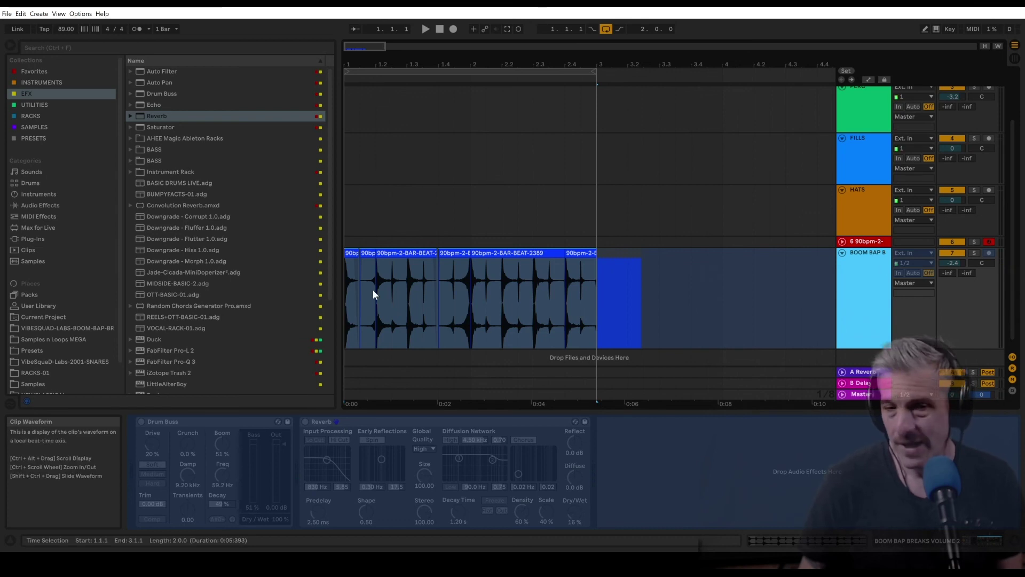
left_click_drag(419, 65, 419, 60)
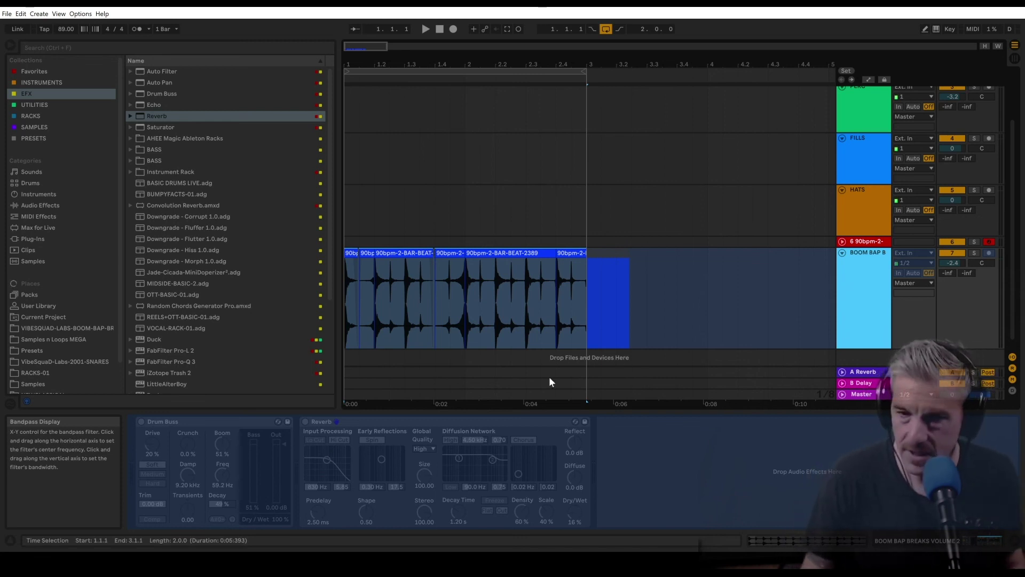
Unfreeze and refreeze the drum track, then flatten it into plain audio.
right_click(859, 284)
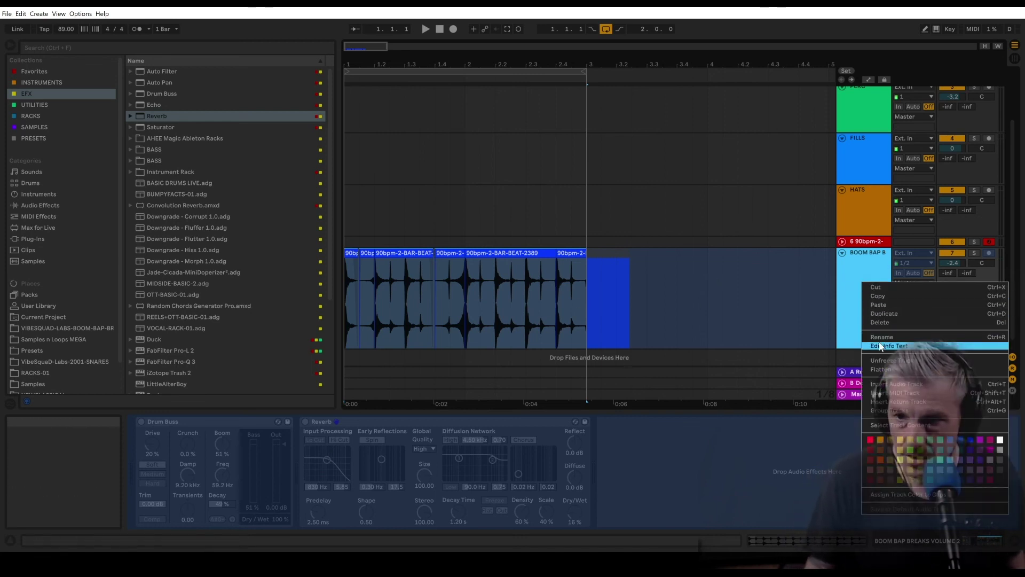
left_click(877, 361)
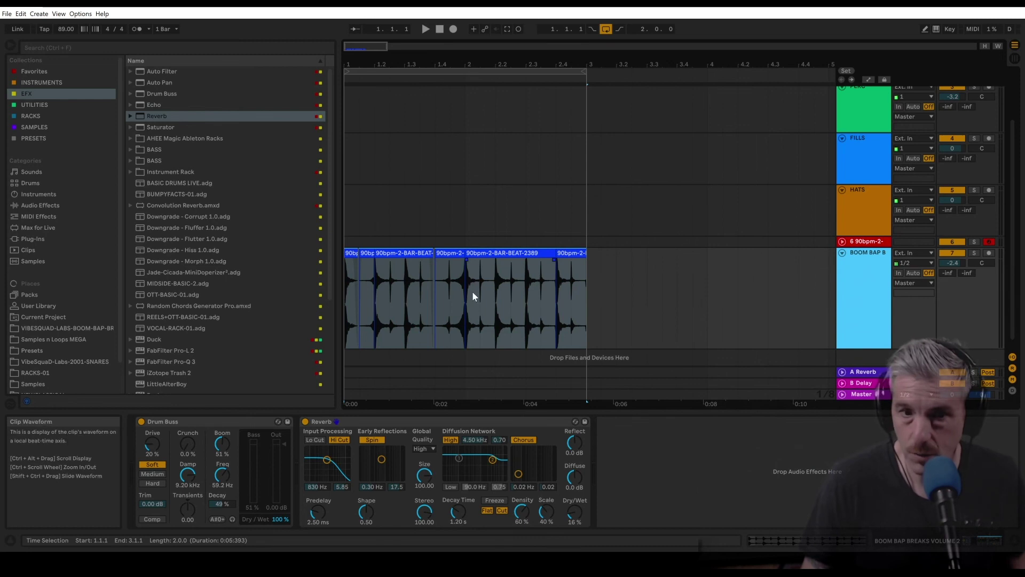
right_click(867, 302)
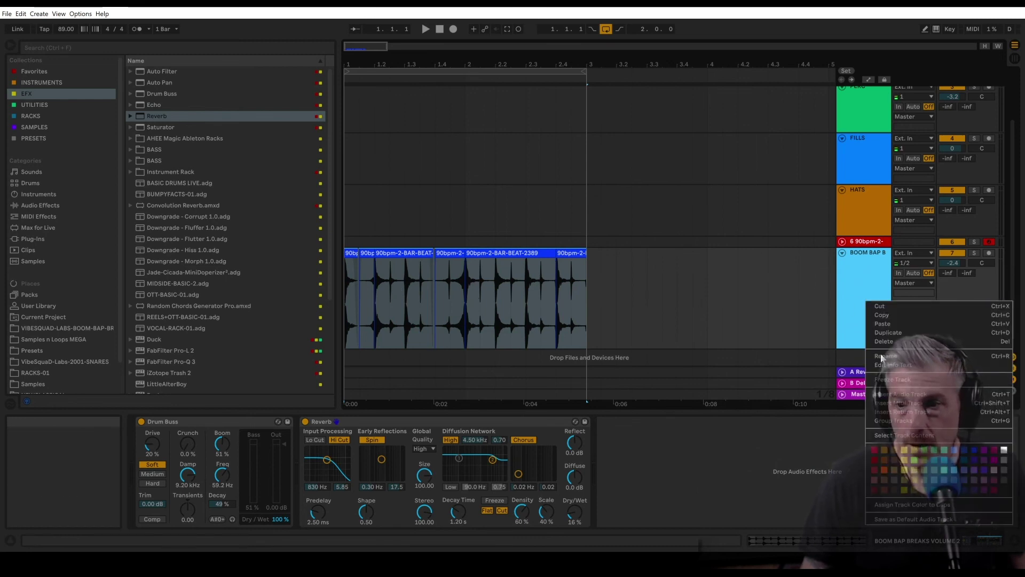
left_click(891, 380)
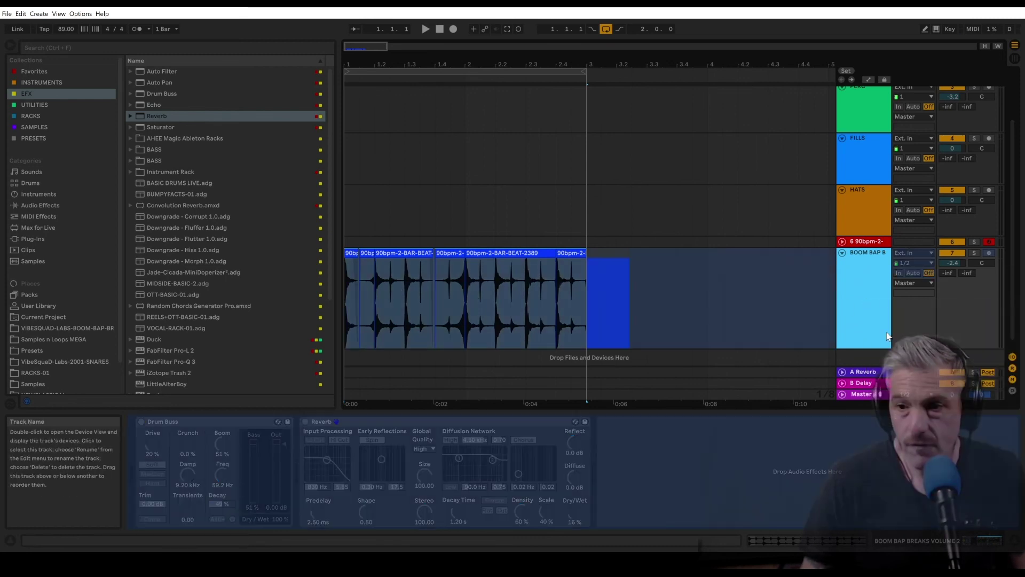
right_click(868, 276)
left_click(889, 365)
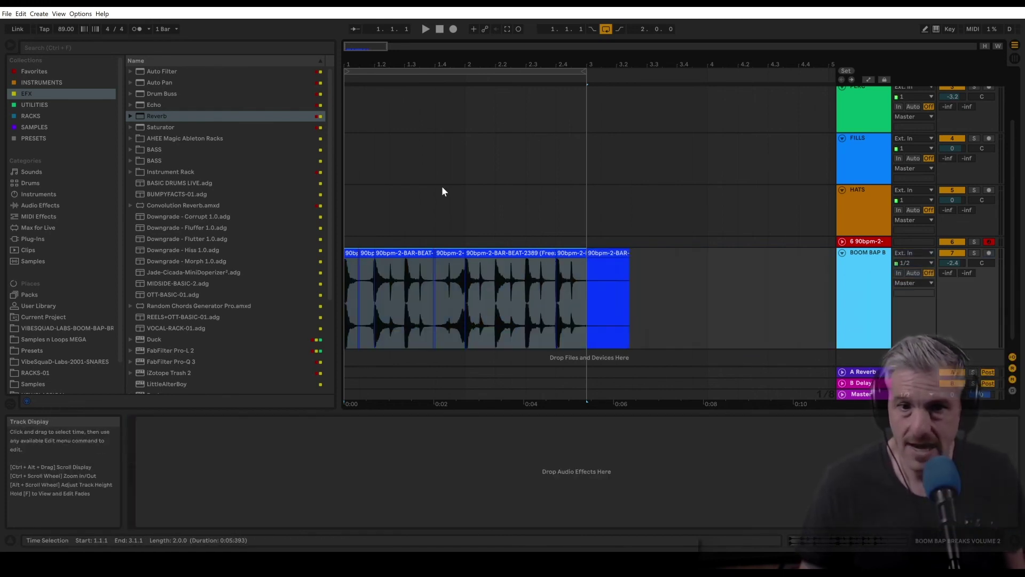
left_click_drag(418, 64, 419, 78)
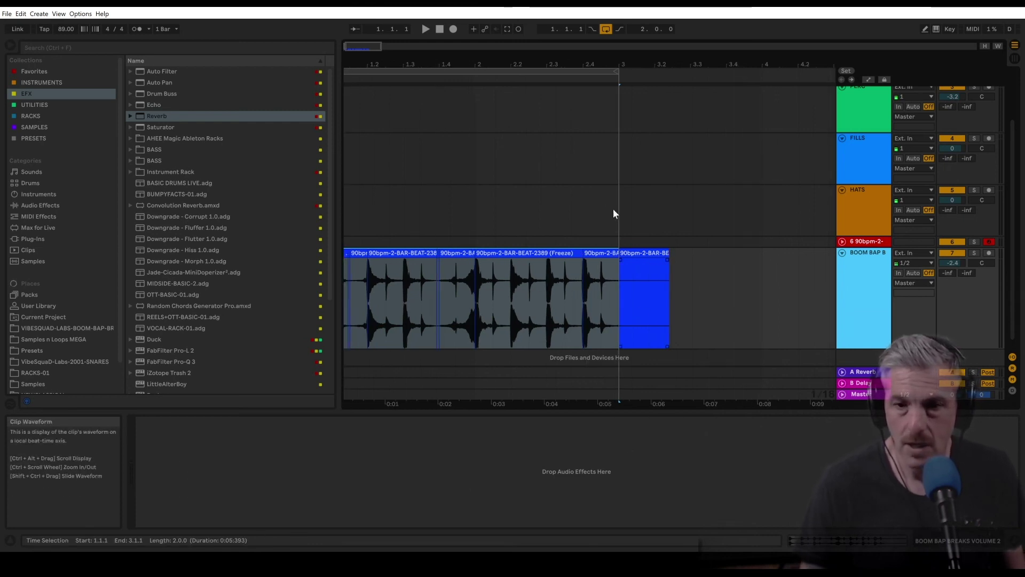
mouse_move(441, 56)
left_mouse_down()
mouse_move(441, 96)
mouse_move(441, 56)
left_mouse_up()
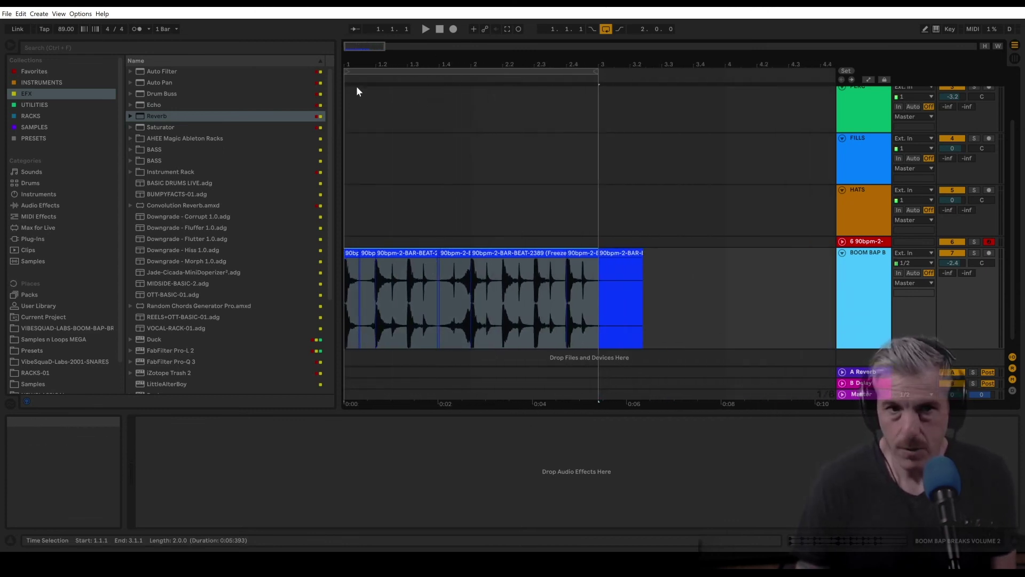
mouse_move(362, 55)
left_mouse_down()
mouse_move(362, 102)
mouse_move(362, 56)
left_mouse_up()
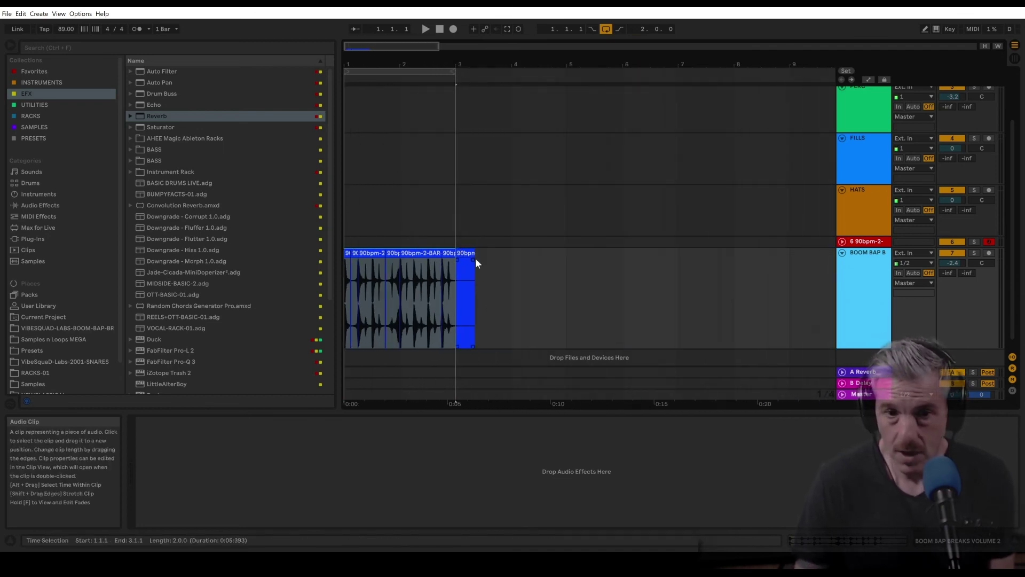
key("ctrl+j")
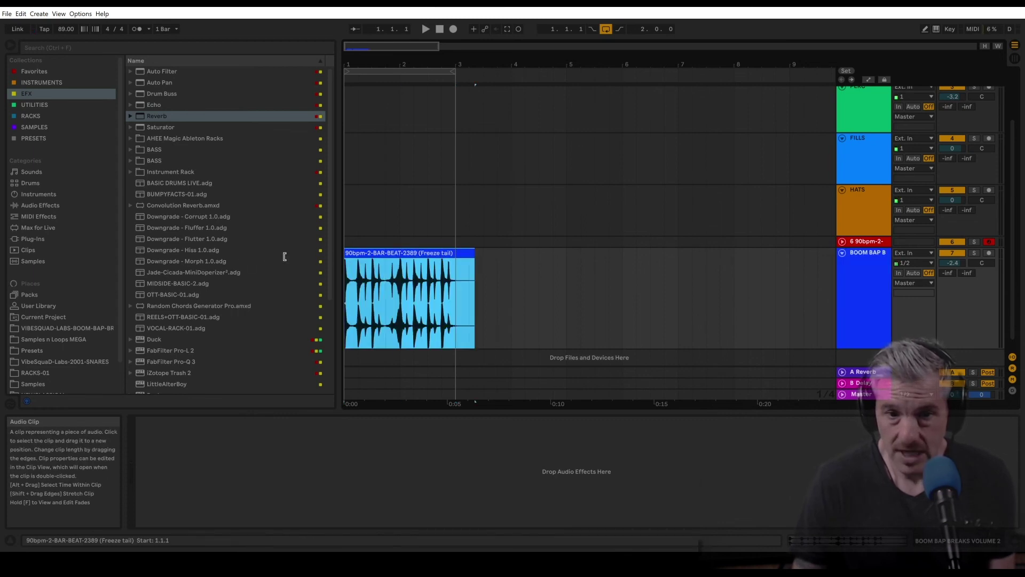
left_click_drag(346, 257, 453, 258)
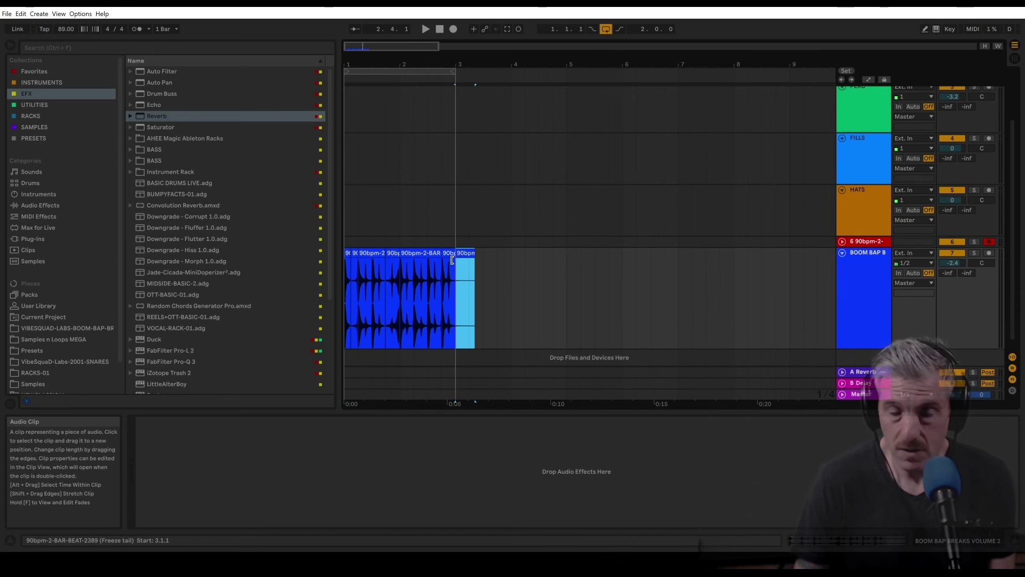
left_click_drag(450, 261, 337, 255)
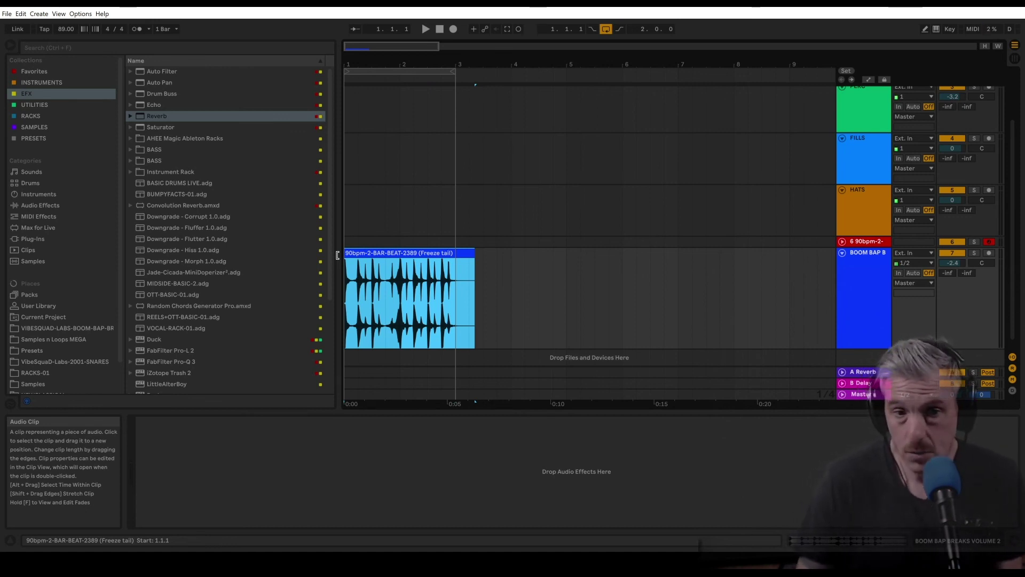
left_click_drag(337, 256, 475, 256)
key("space")
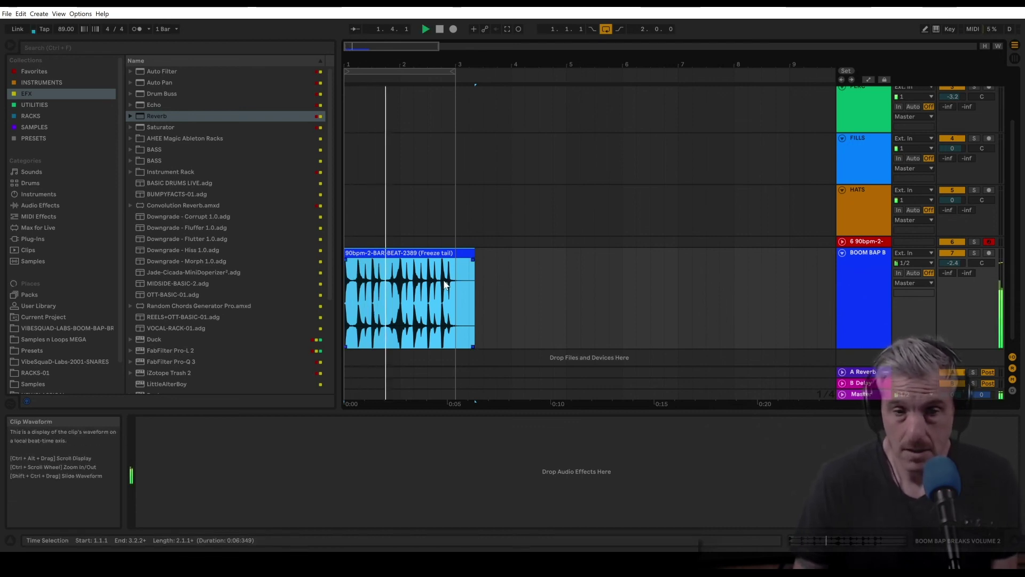
key("space")
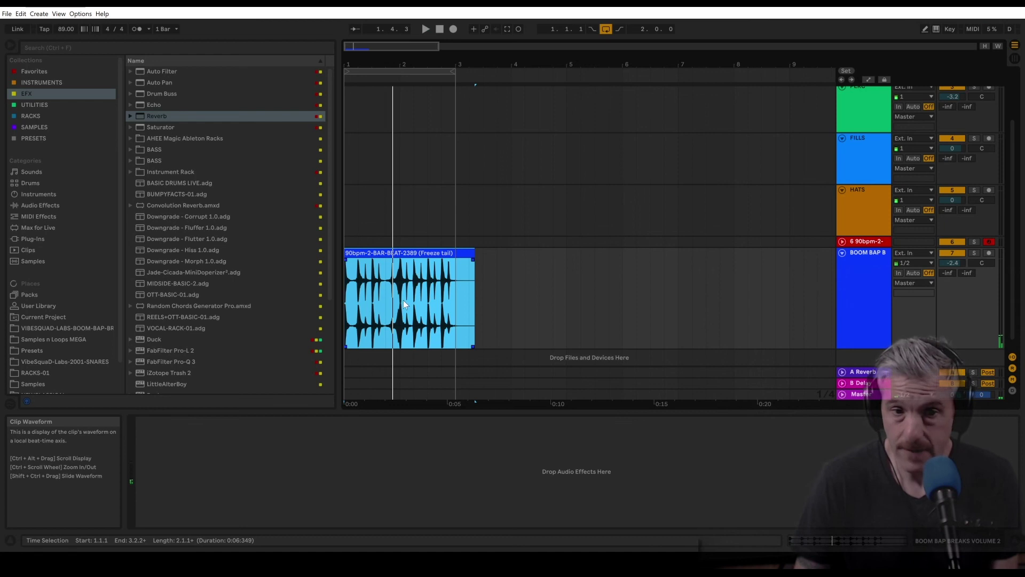
key("space")
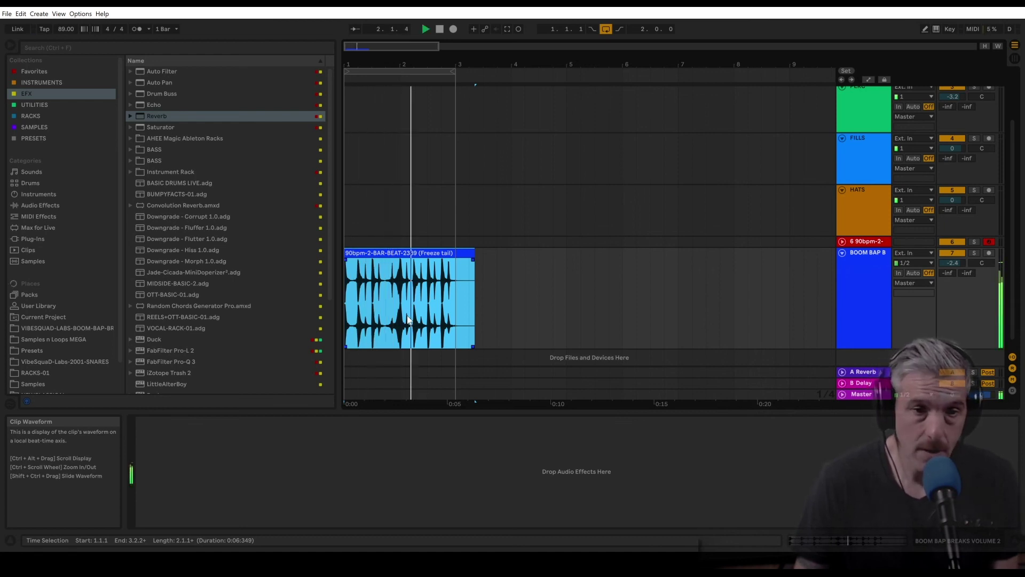
key("space")
right_click(872, 300)
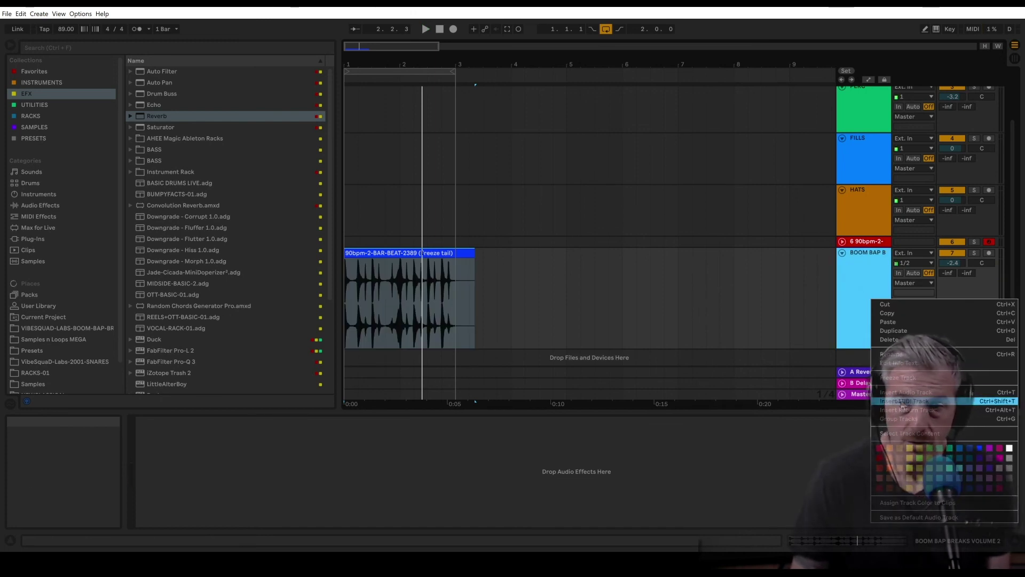
left_click(864, 274)
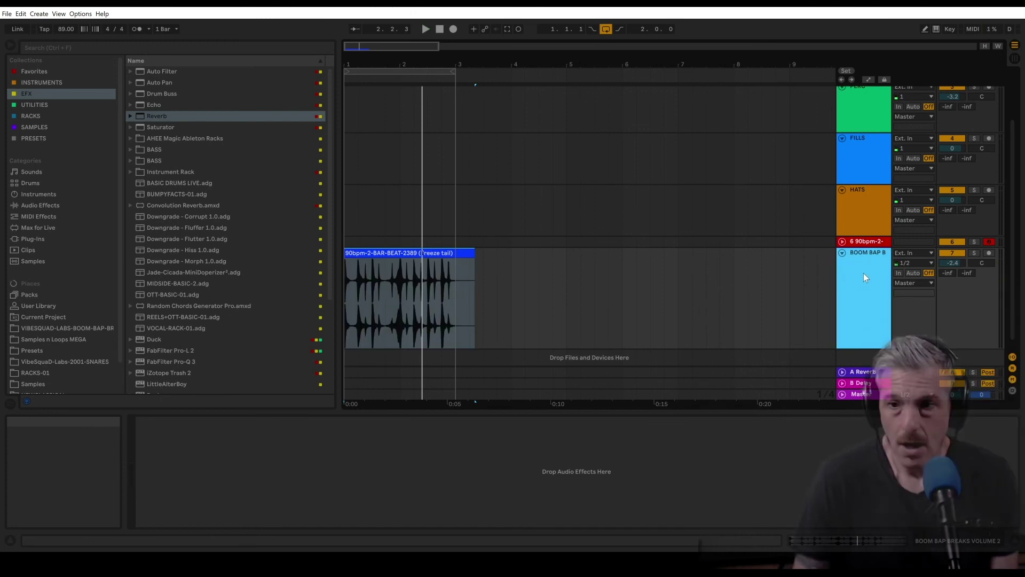
left_click(21, 14)
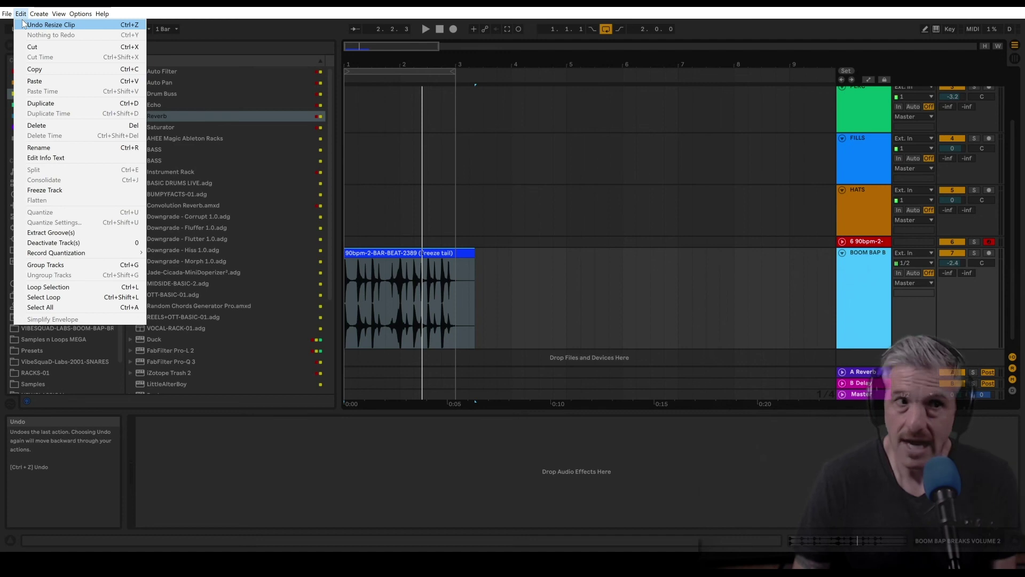
left_click(855, 318)
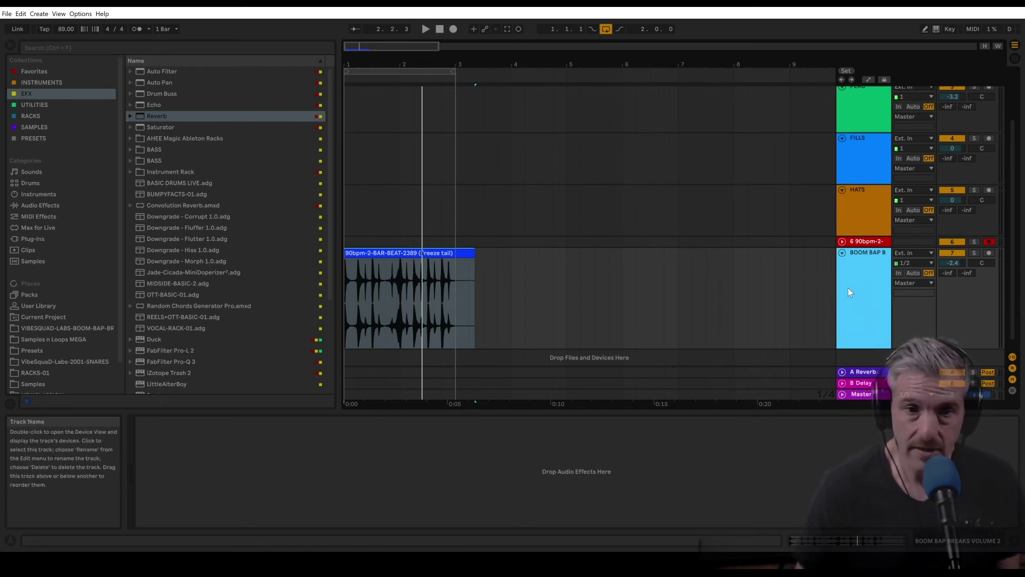
left_click_drag(871, 350, 874, 279)
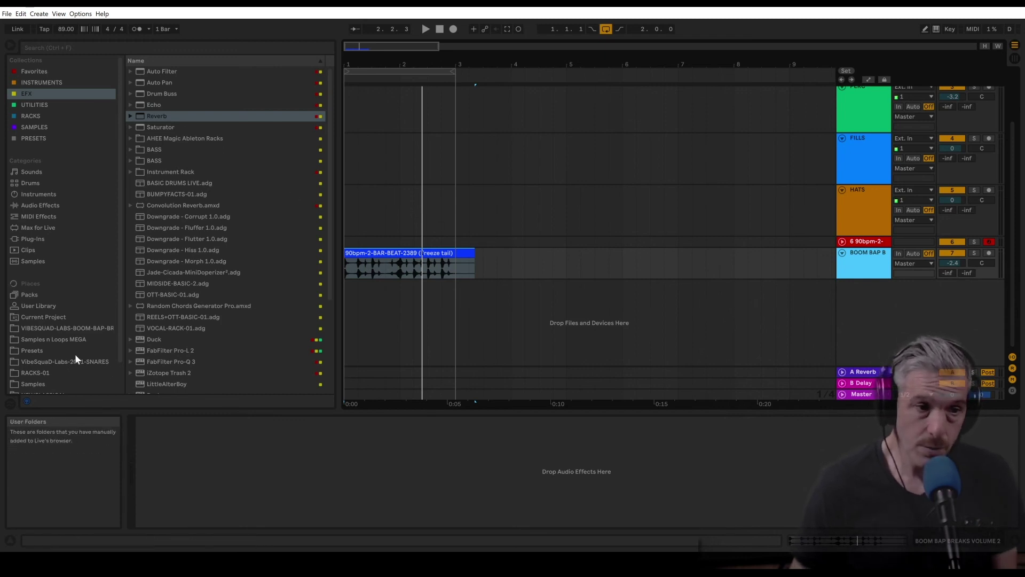
Show the Vibesquad Labs boom bap samples with the browser widened to full file names.
scroll(109, 364, "down", 2)
left_click(72, 375)
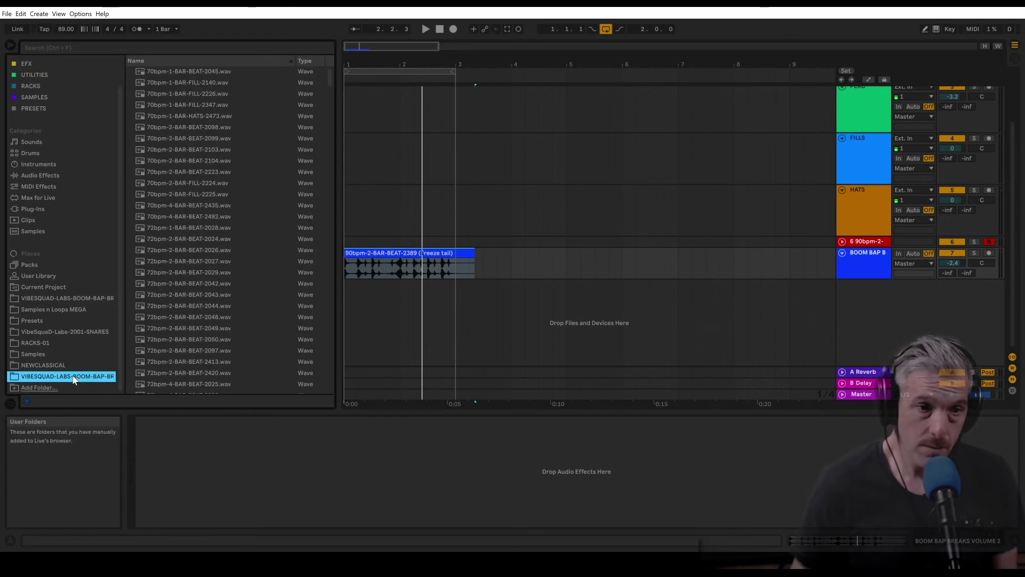
left_click_drag(336, 141, 377, 143)
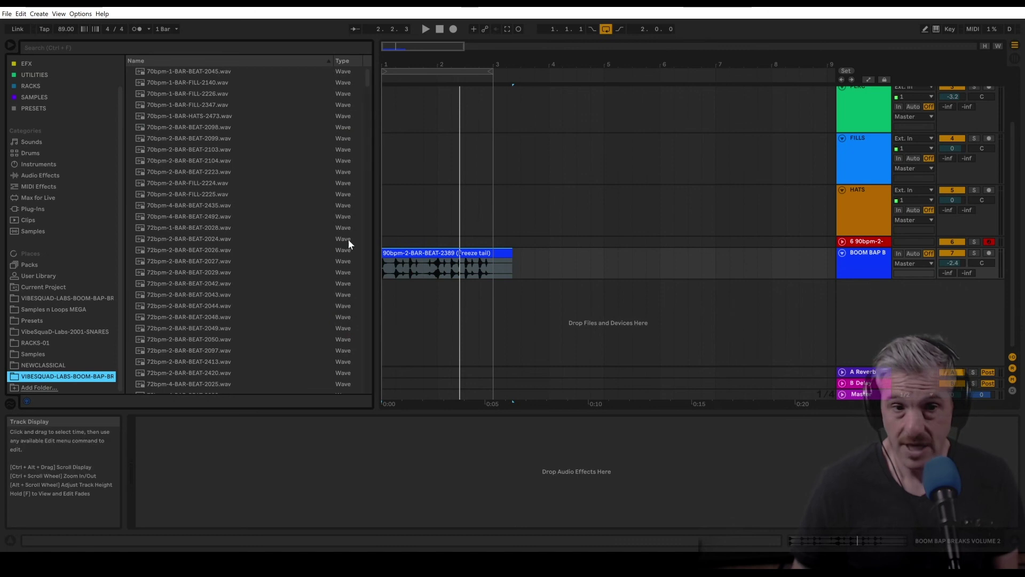
scroll(237, 288, "down", 7)
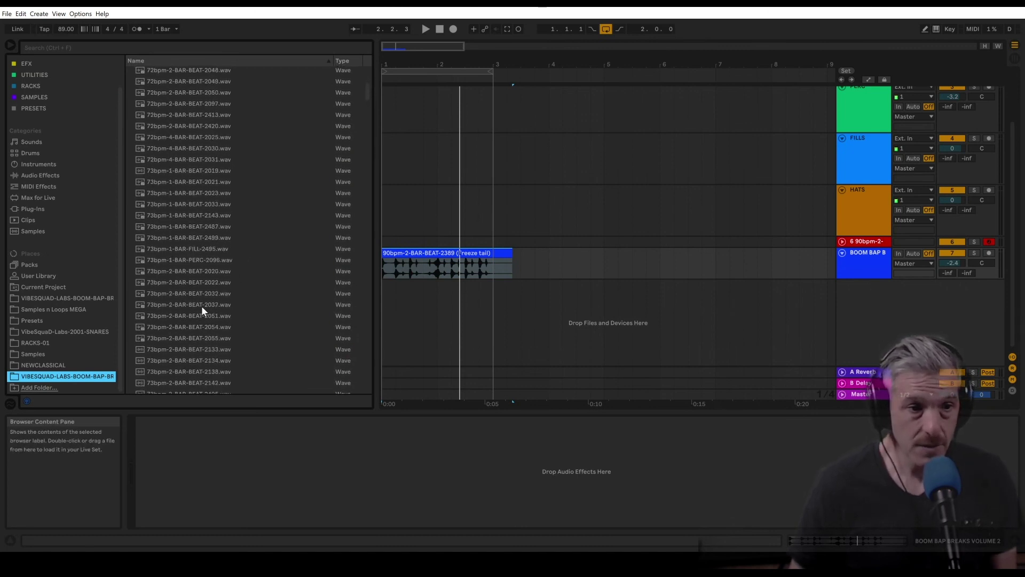
Add 73bpm-2-BAR-BEAT-2037.wav as a new track, mute BOOM BAP B, and open the clip's sample settings.
left_click(198, 307)
left_click_drag(197, 309, 386, 326)
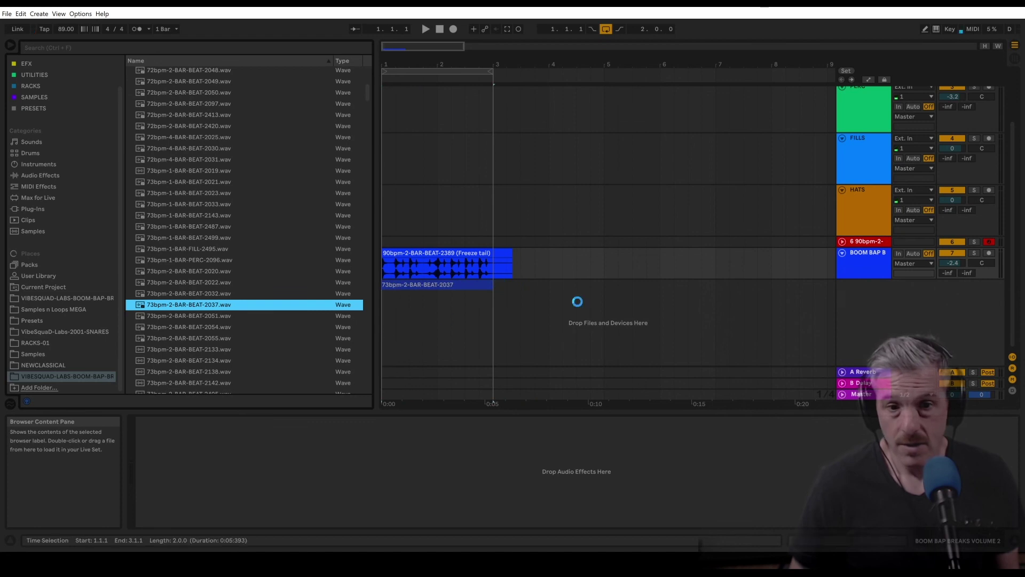
left_click(958, 253)
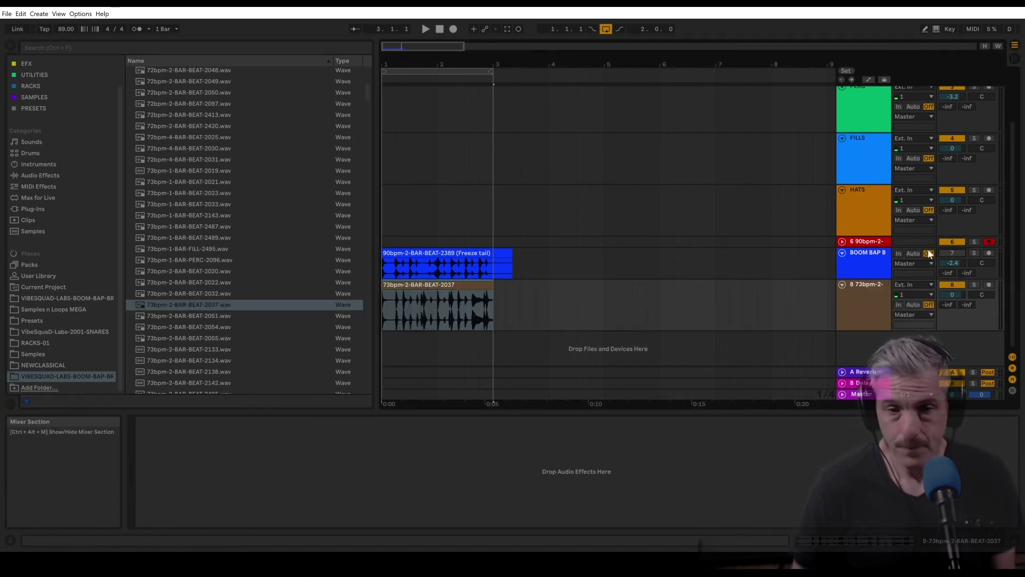
double_click(492, 315)
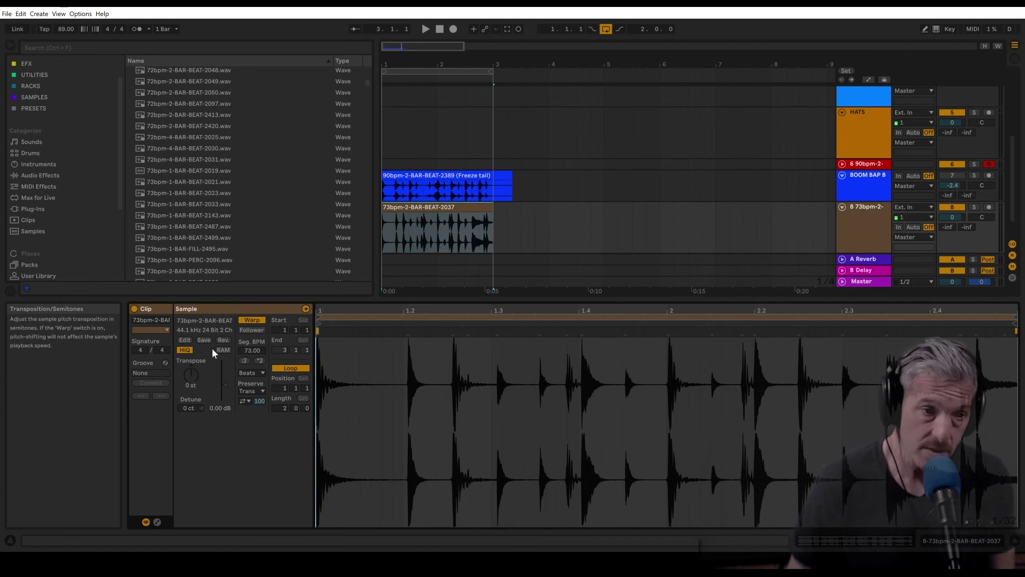
Transpose the 73bpm loop to -9 st, track volume -5.5 dB, Transient Loop Mode Off, envelope 42.
key("space")
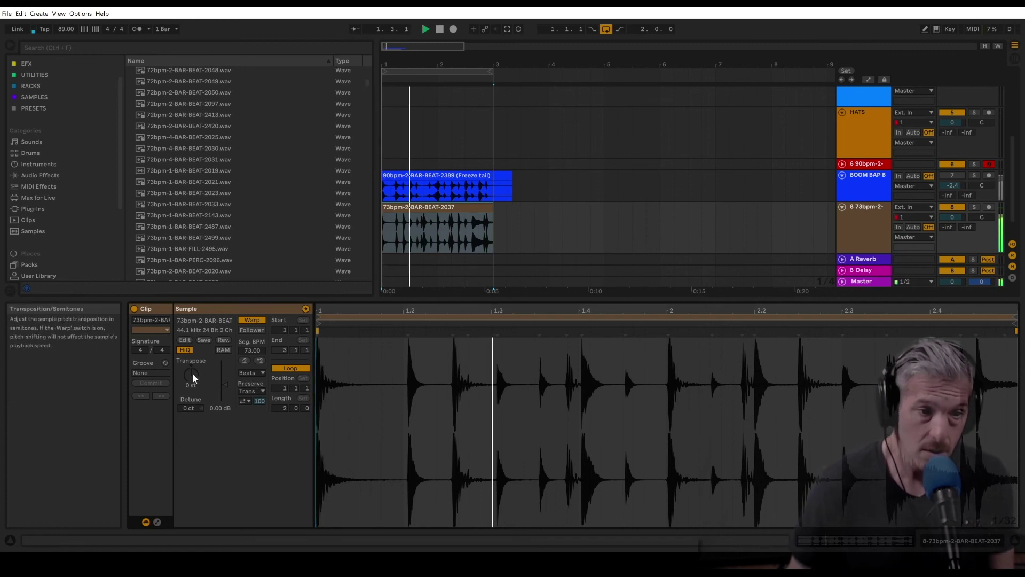
left_click_drag(193, 378, 194, 395)
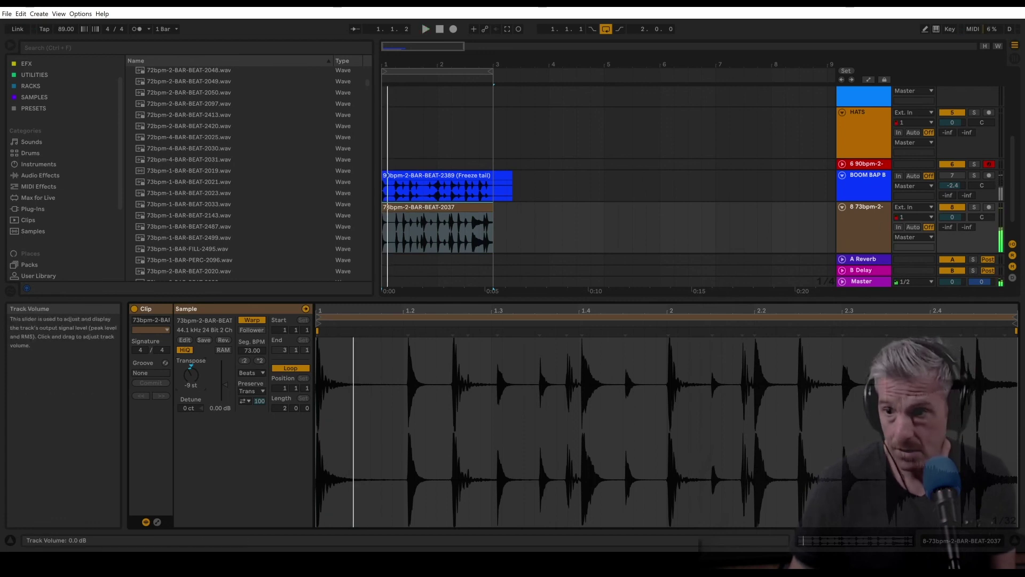
left_click_drag(957, 216, 959, 220)
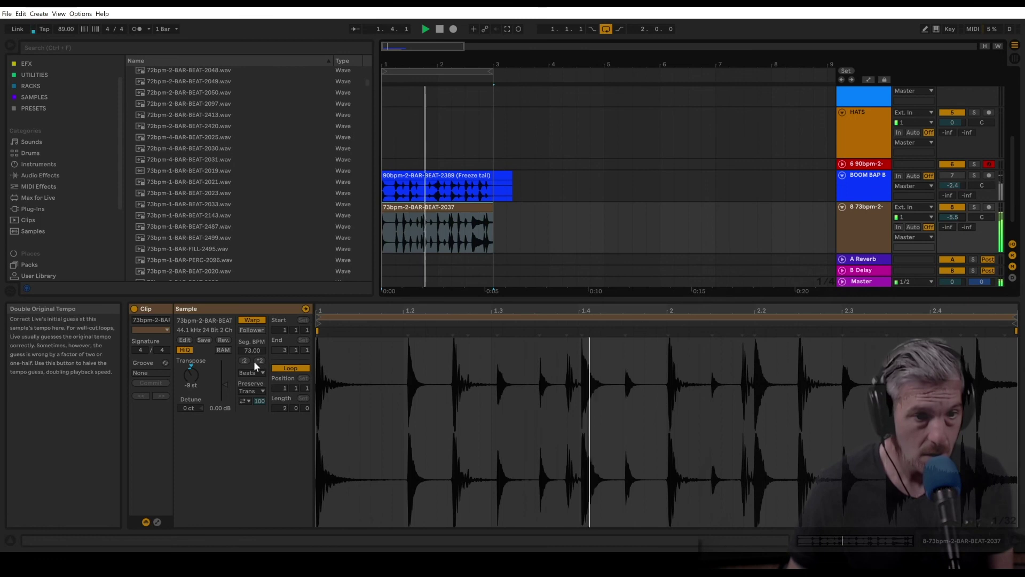
left_click(248, 401)
left_click(244, 410)
left_click_drag(259, 401, 260, 406)
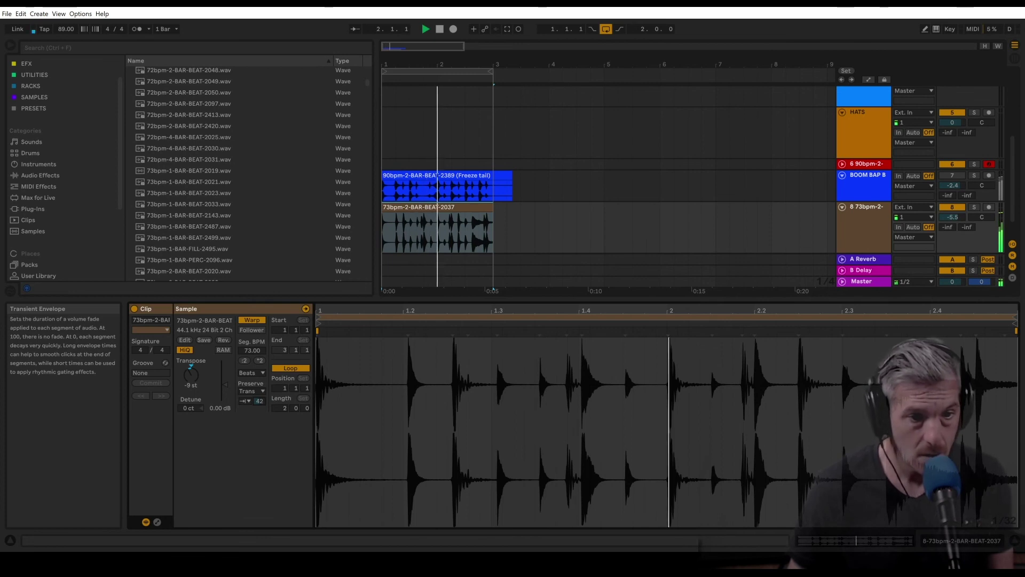
left_click(868, 237)
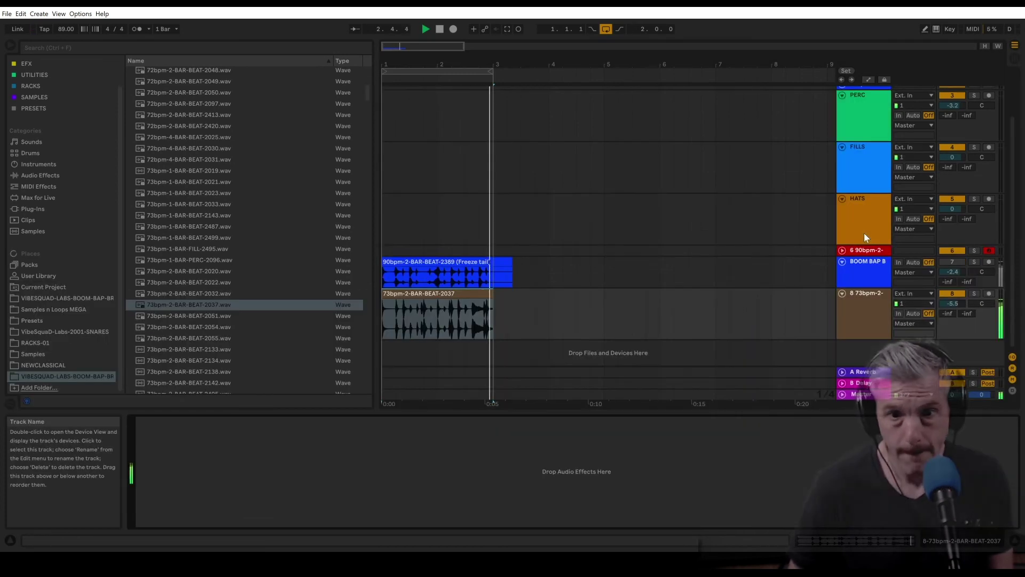
Add a Glue Compressor to the 73bpm track with its threshold at -7.62 dB.
left_click(38, 175)
left_click_drag(159, 316, 442, 315)
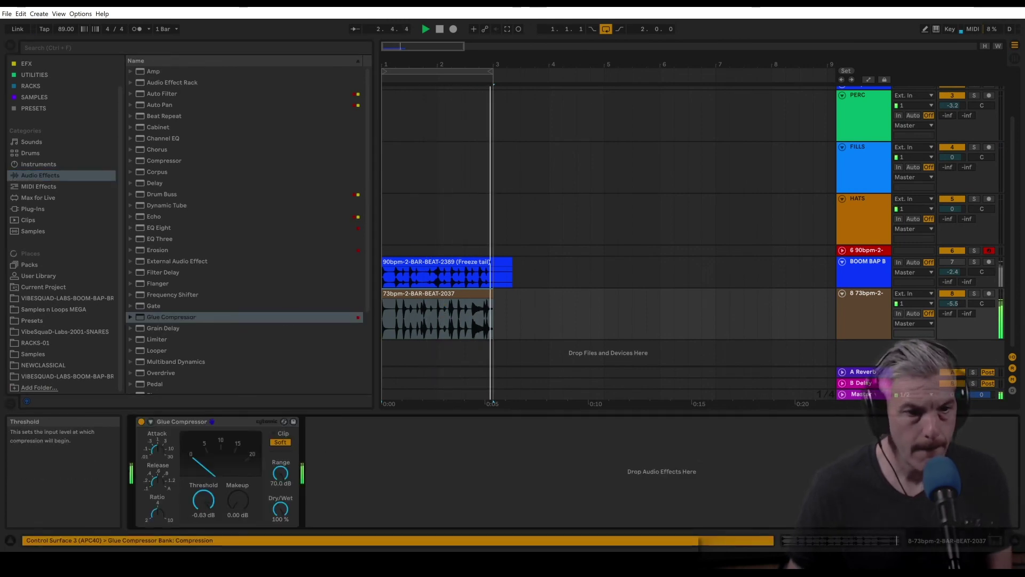
left_click_drag(203, 500, 238, 491)
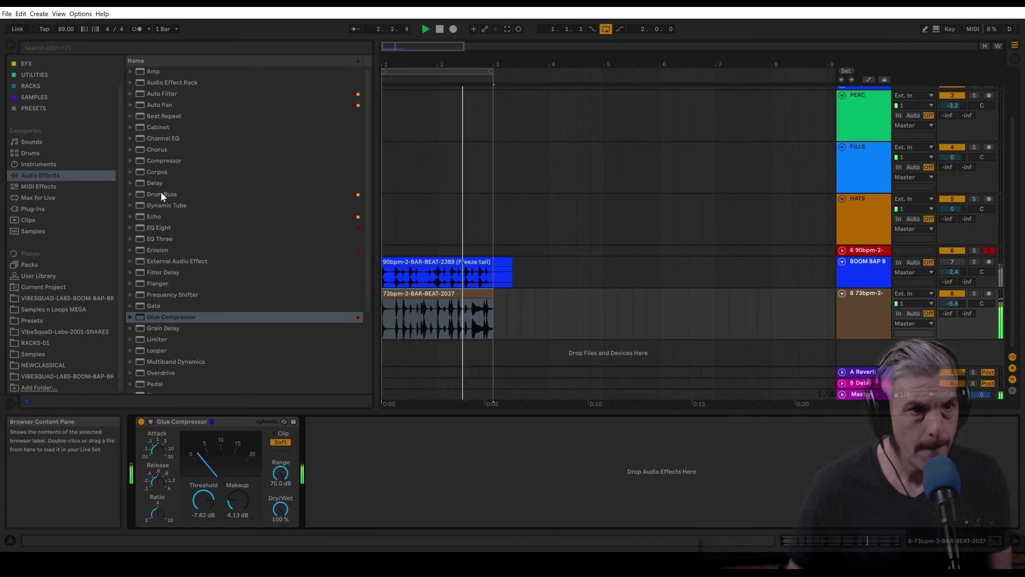
Insert a Drum Buss before the Glue Compressor with Comp on and Transients at -0.49.
left_click_drag(161, 194, 133, 440)
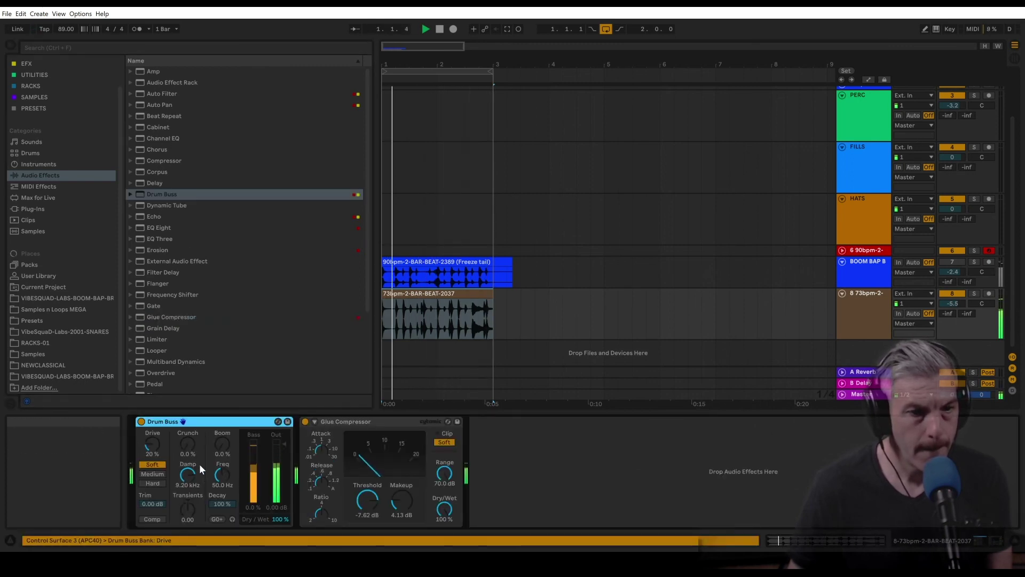
left_click(155, 519)
mouse_move(193, 505)
left_mouse_down()
mouse_move(192, 515)
mouse_move(190, 505)
left_mouse_up()
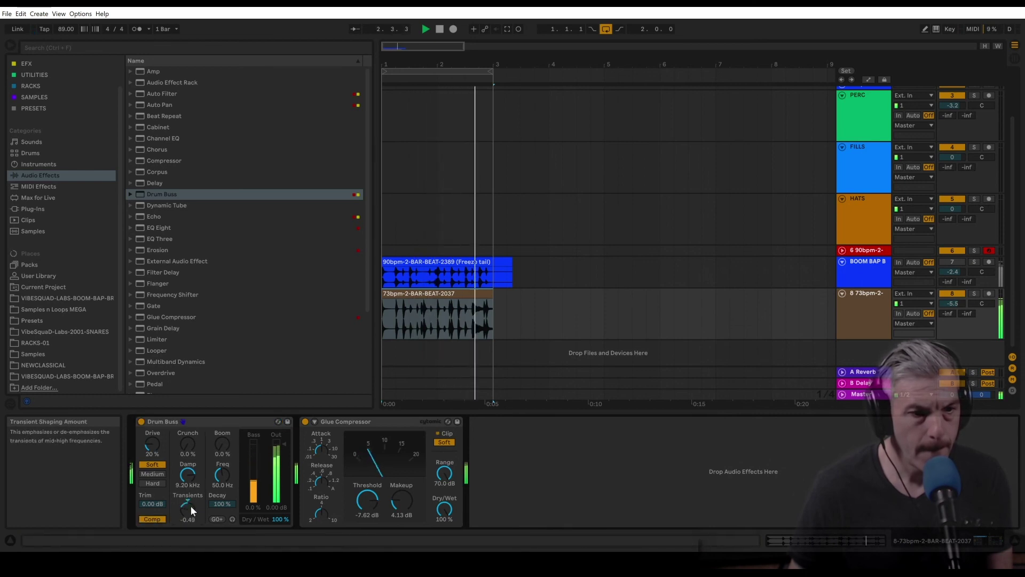